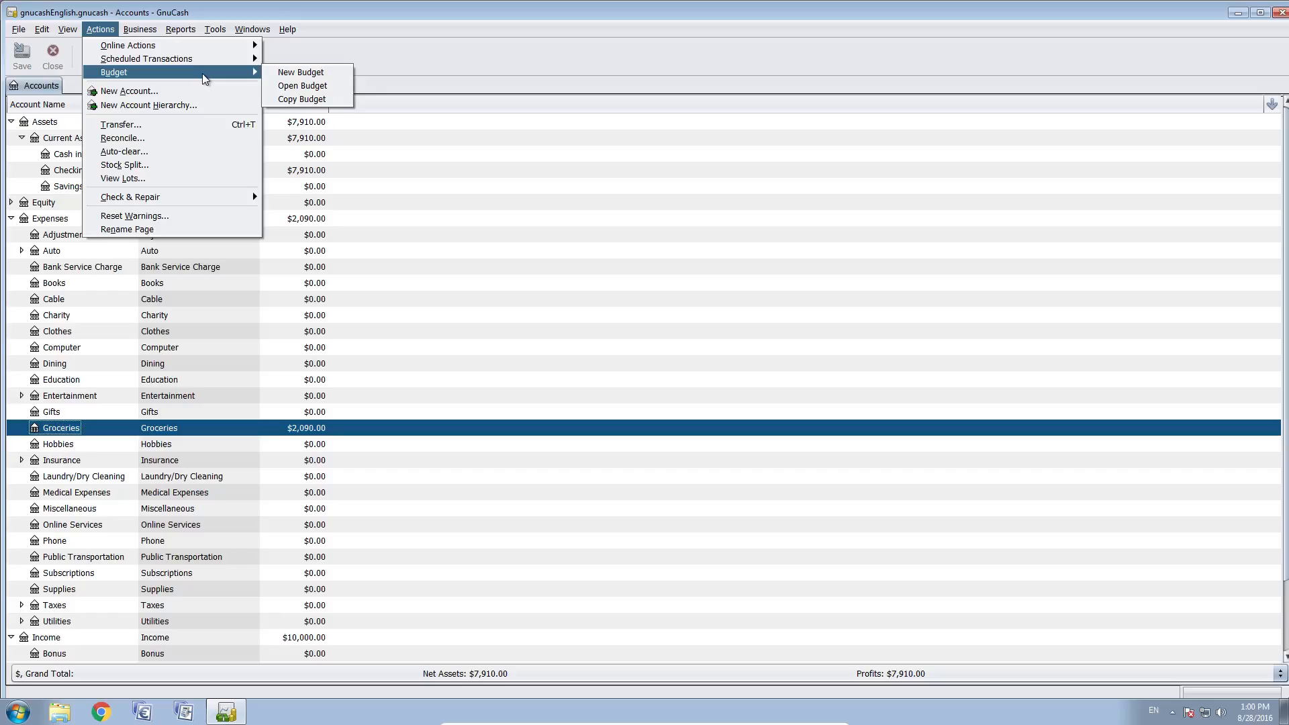
Step: Examine the account tree, from the checking account through the expense categories to the salary income account
{"action": "left_click", "coordinate": [353, 43]}
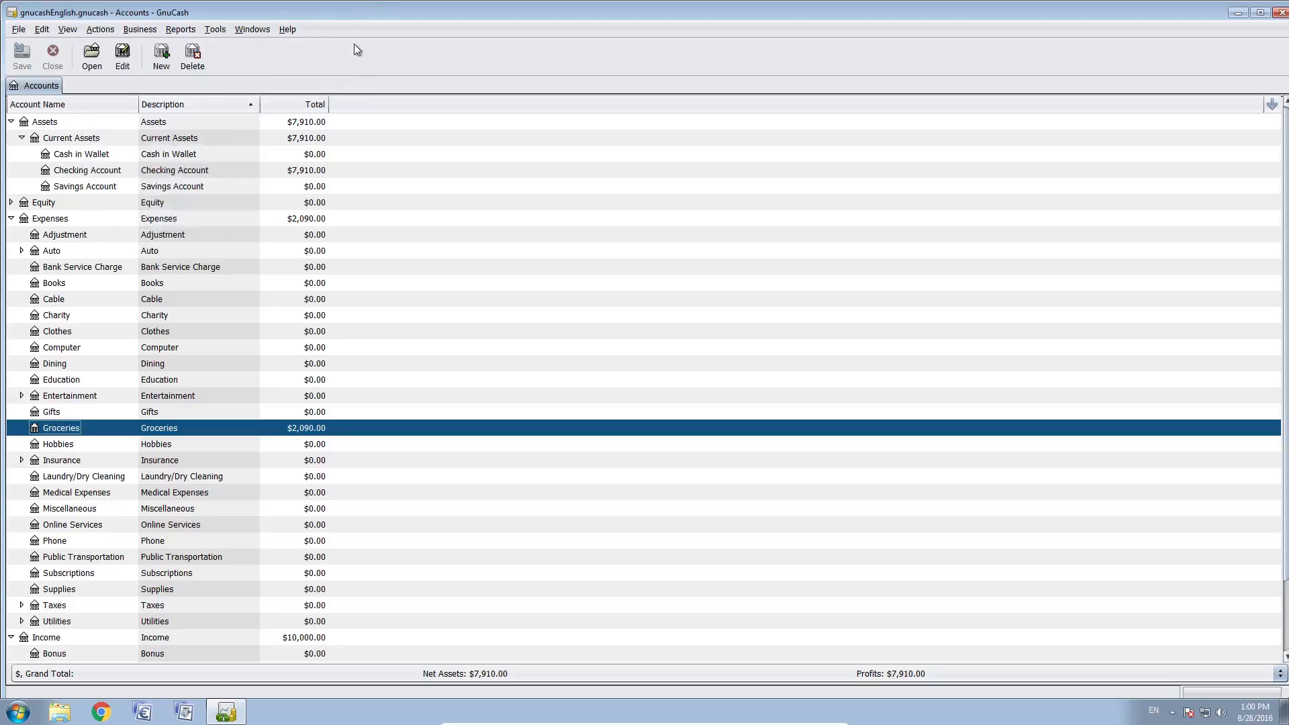
{"action": "left_click", "coordinate": [73, 221]}
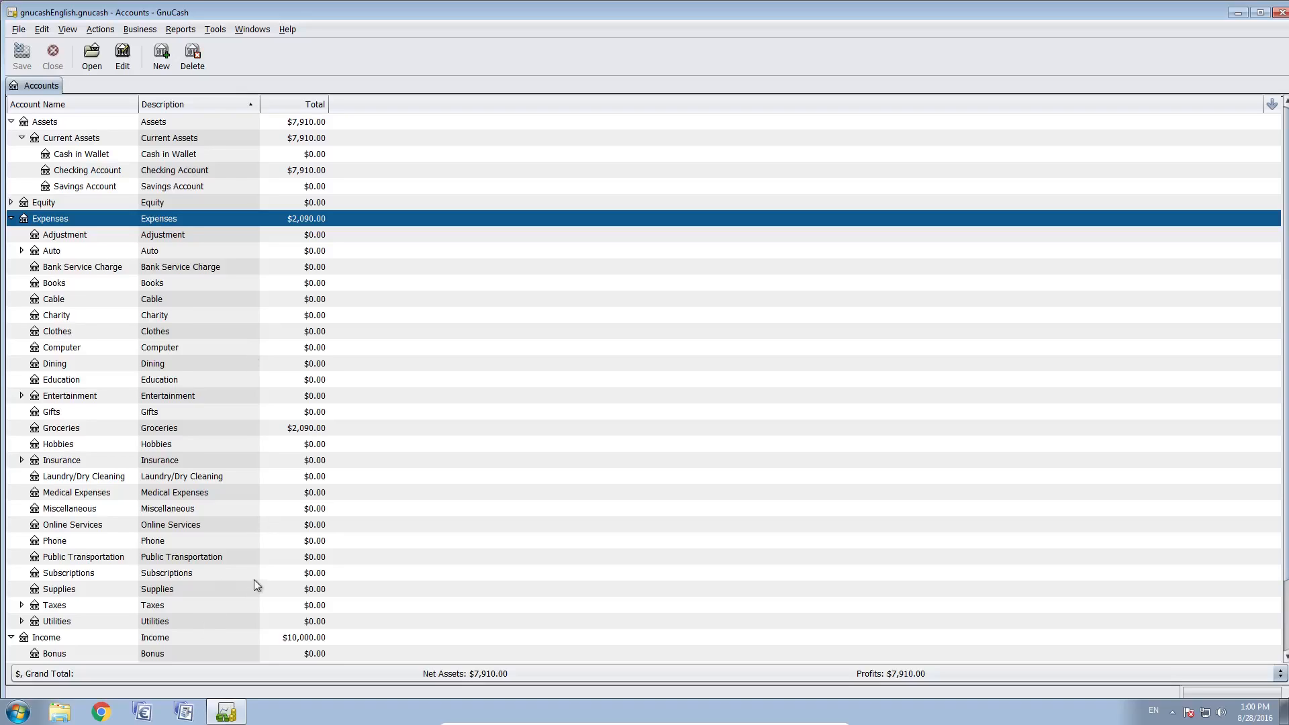
{"action": "scroll", "coordinate": [255, 584], "scroll_direction": "down", "scroll_amount": 3}
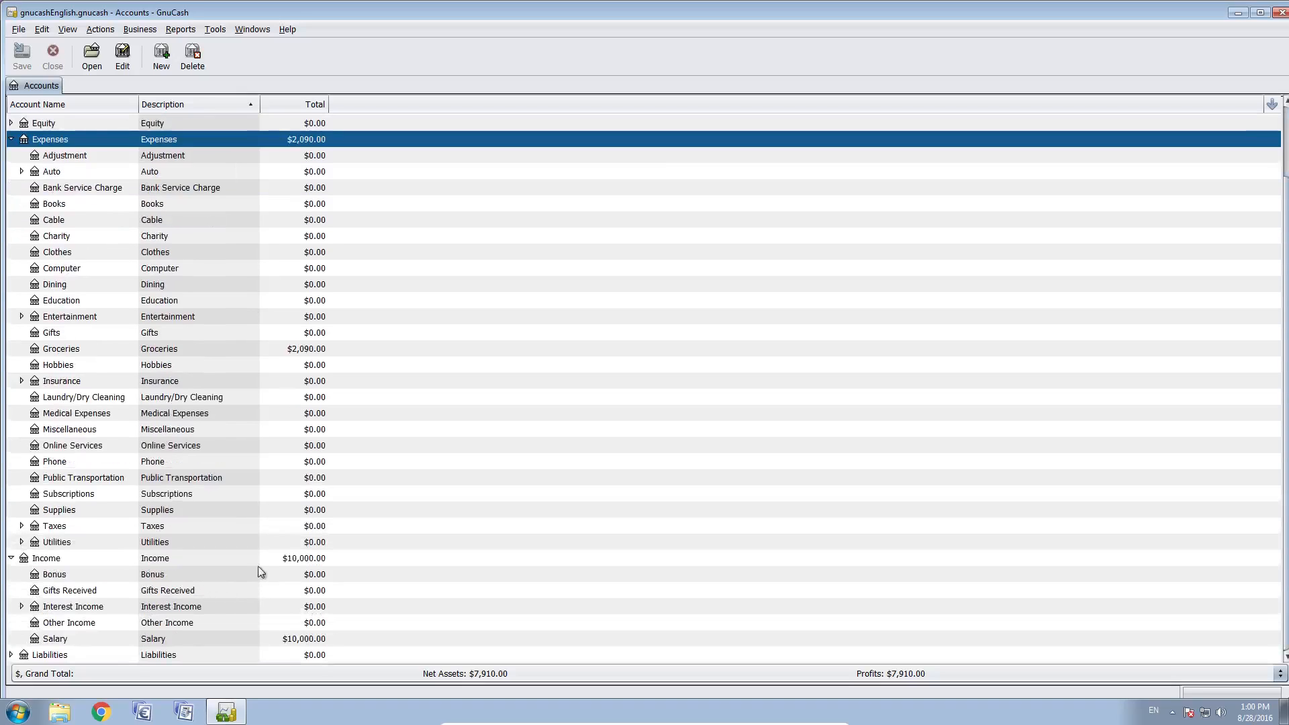
{"action": "scroll", "coordinate": [263, 553], "scroll_direction": "up", "scroll_amount": 3}
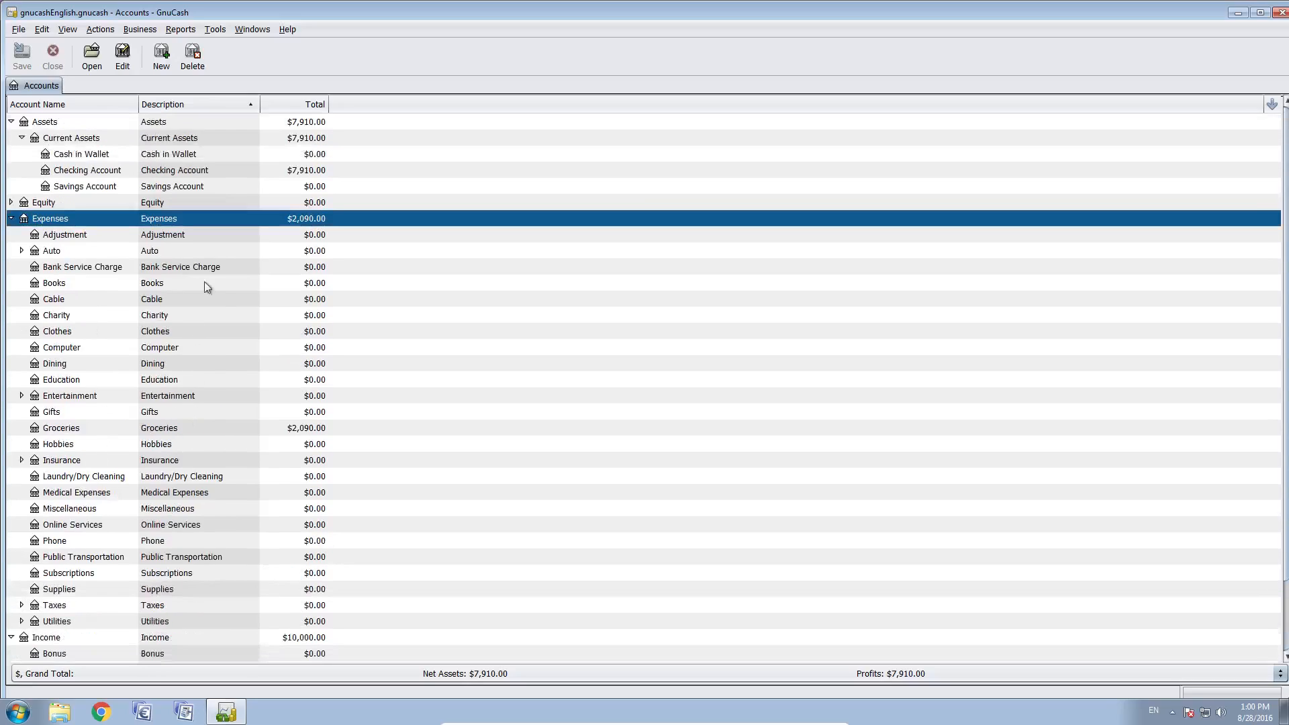
{"action": "left_click", "coordinate": [201, 236]}
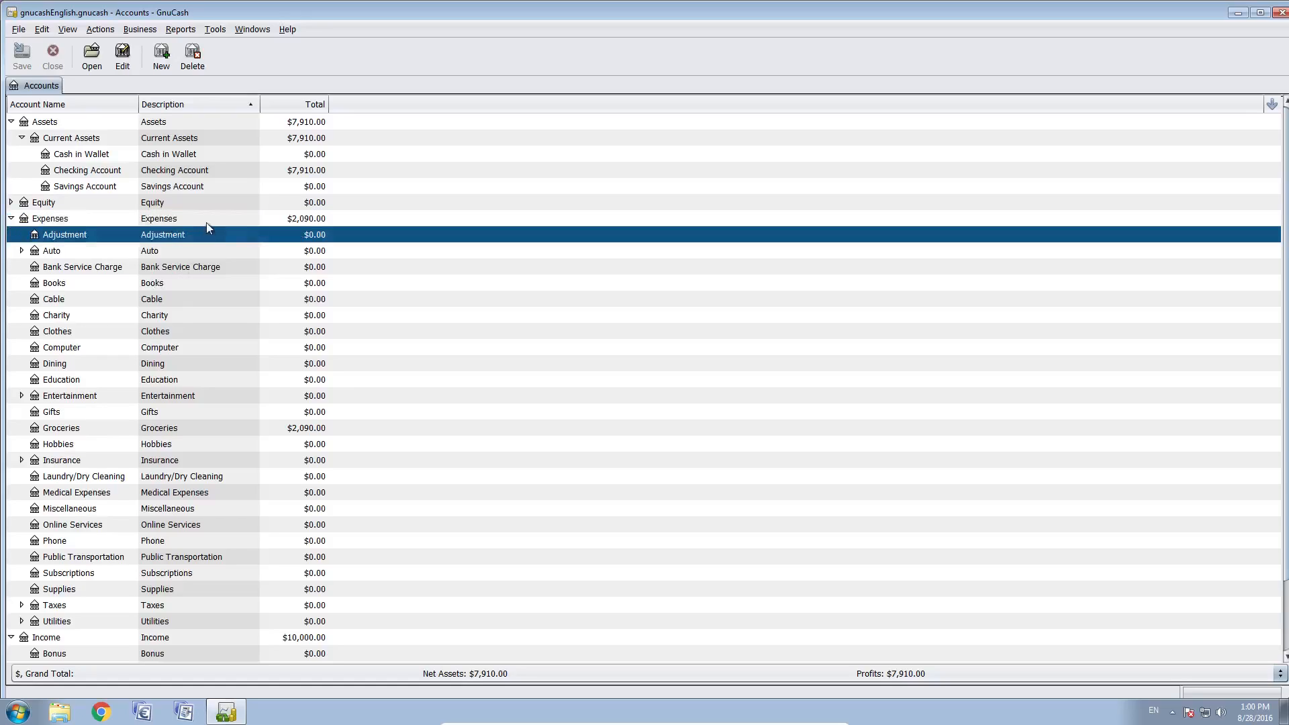
{"action": "left_click", "coordinate": [207, 222]}
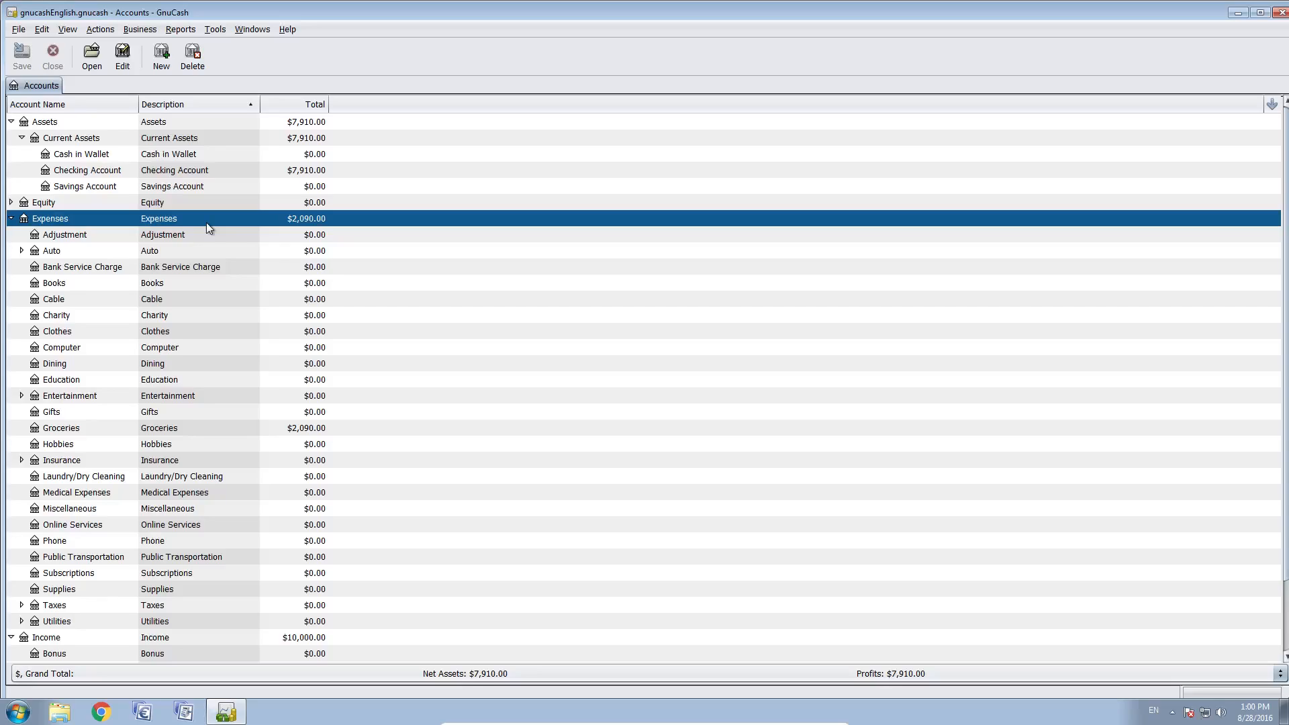
{"action": "left_click", "coordinate": [201, 297]}
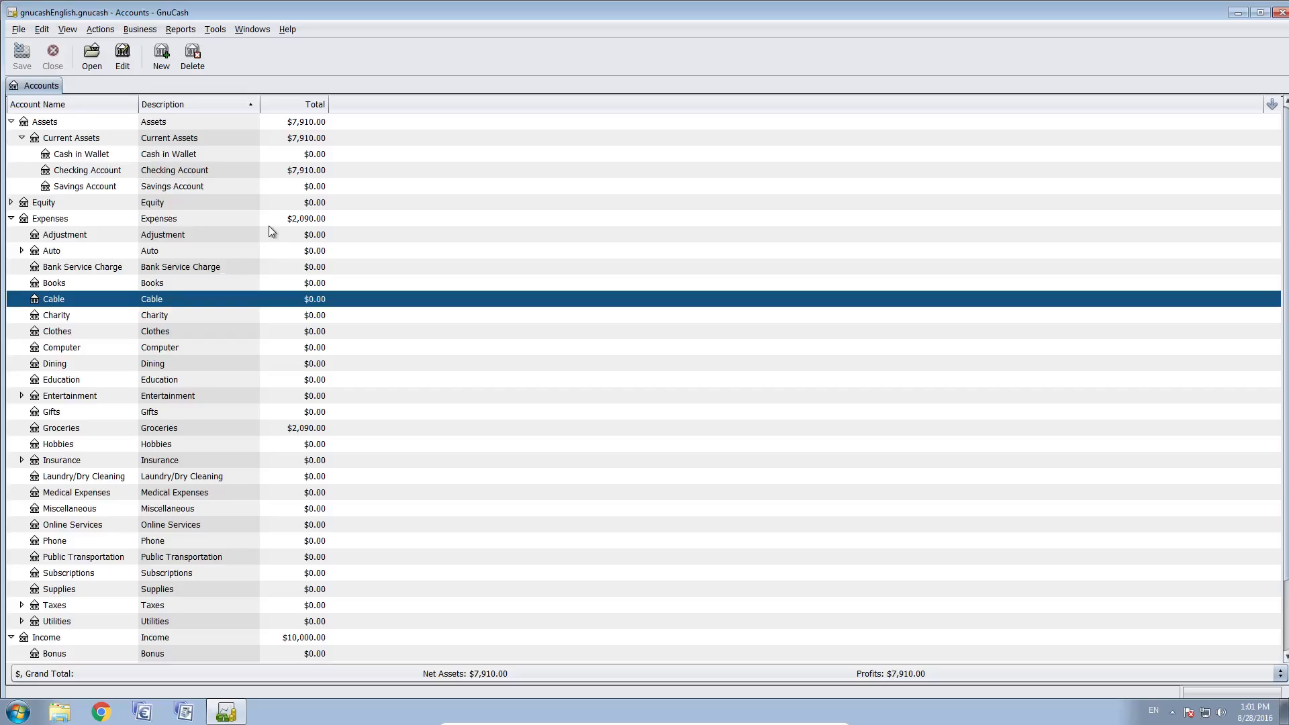
{"action": "left_click", "coordinate": [122, 176]}
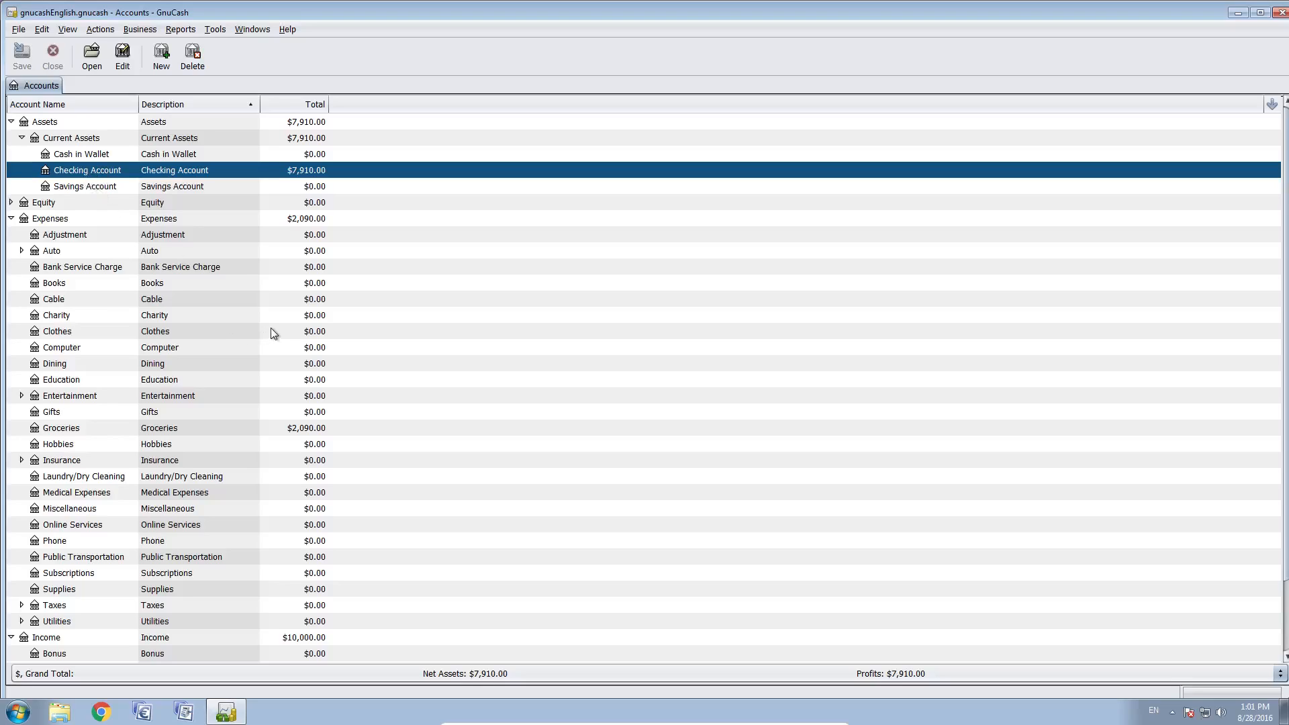
{"action": "scroll", "coordinate": [271, 333], "scroll_direction": "down", "scroll_amount": 3}
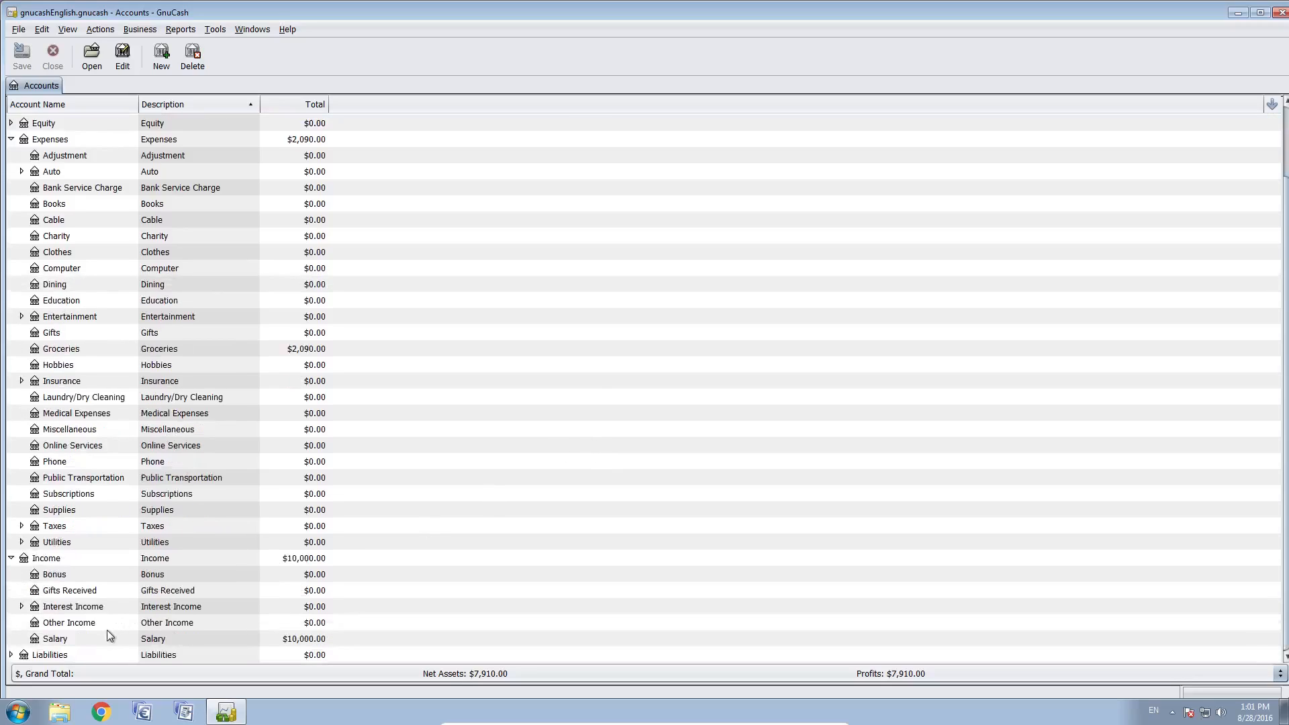
{"action": "left_click", "coordinate": [106, 637]}
{"action": "scroll", "coordinate": [116, 228], "scroll_direction": "up", "scroll_amount": 3}
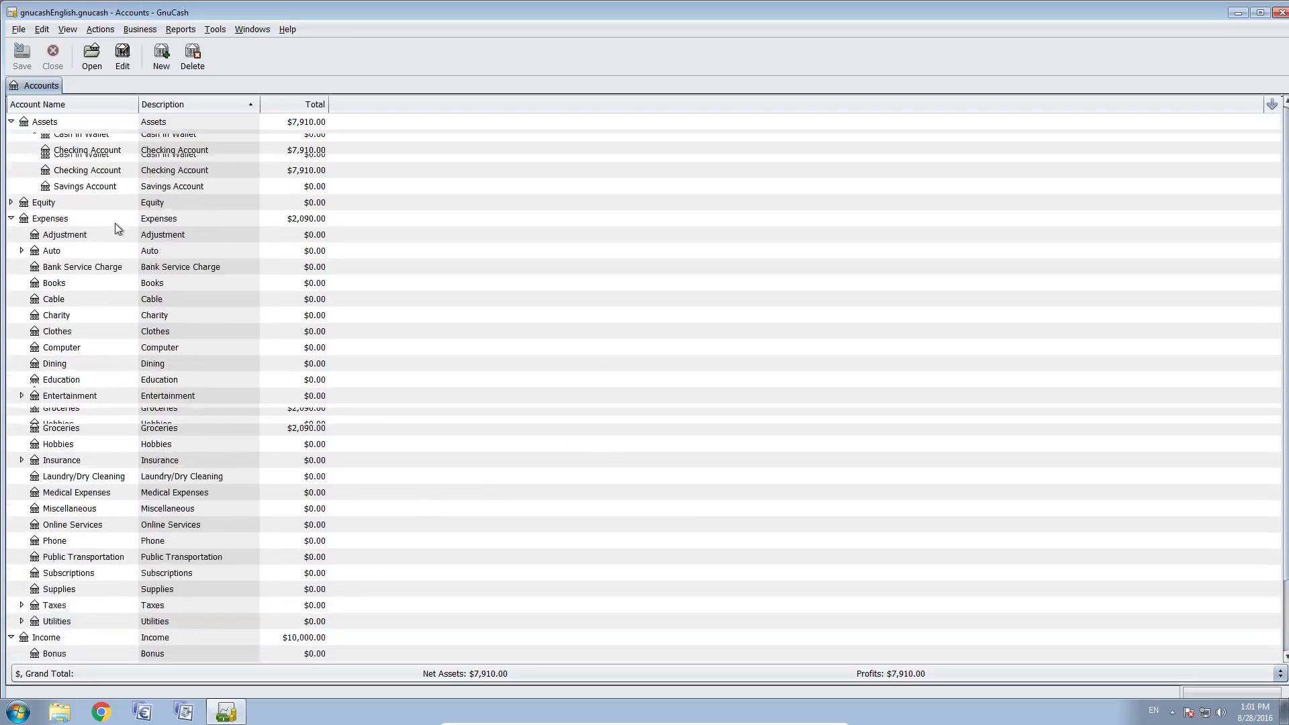
{"action": "left_click", "coordinate": [106, 173]}
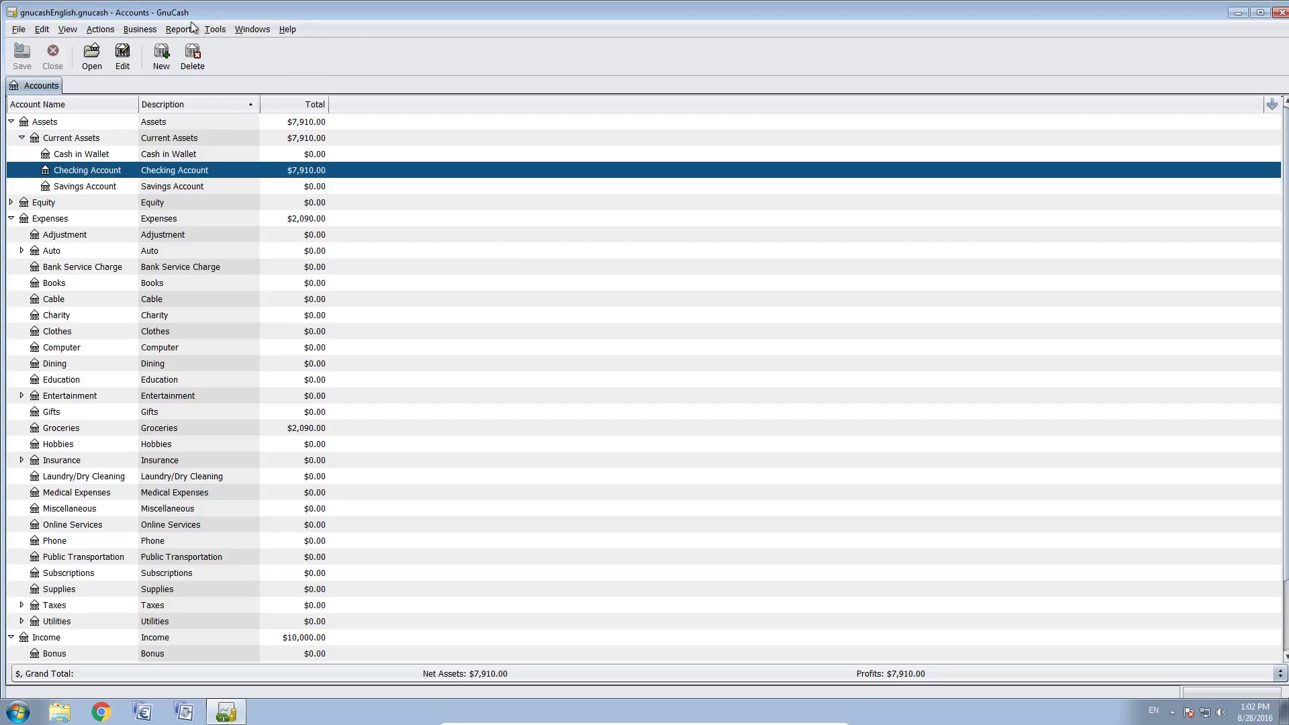
Step: Create a new budget and briefly compare it with the accounts list
{"action": "left_click", "coordinate": [140, 30]}
{"action": "mouse_move", "coordinate": [112, 31]}
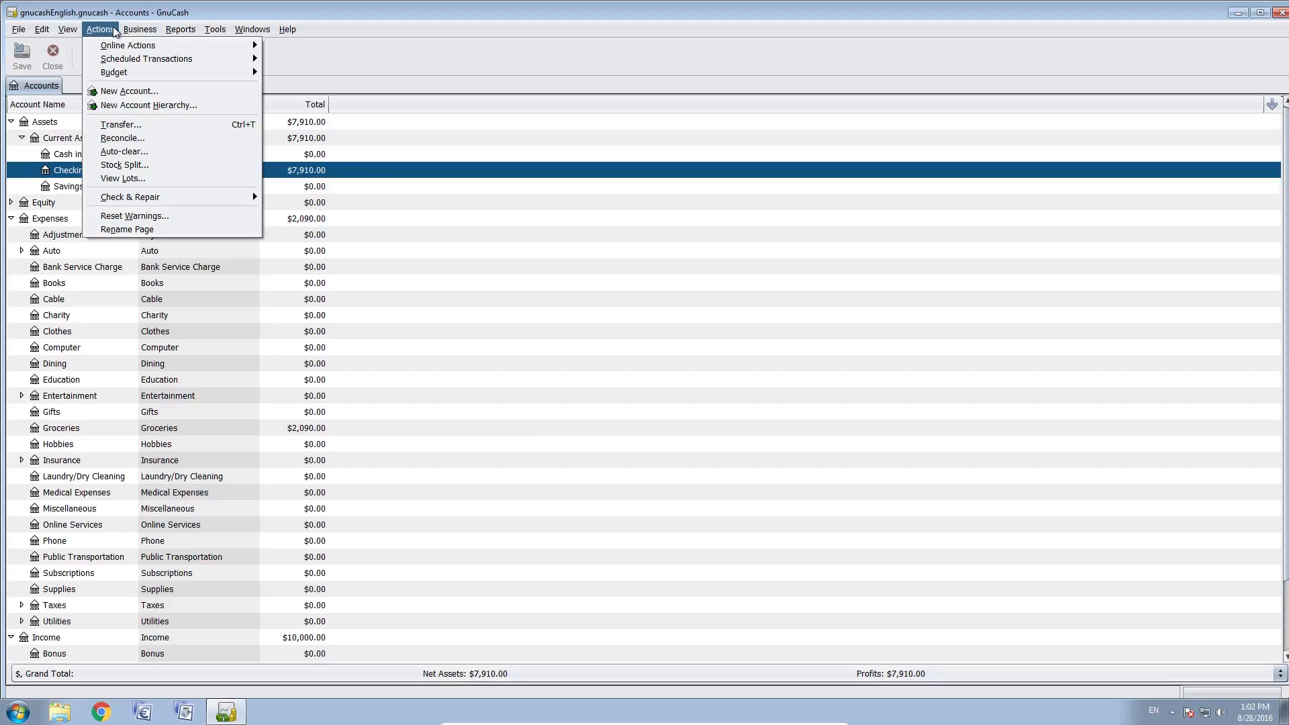
{"action": "mouse_move", "coordinate": [216, 30]}
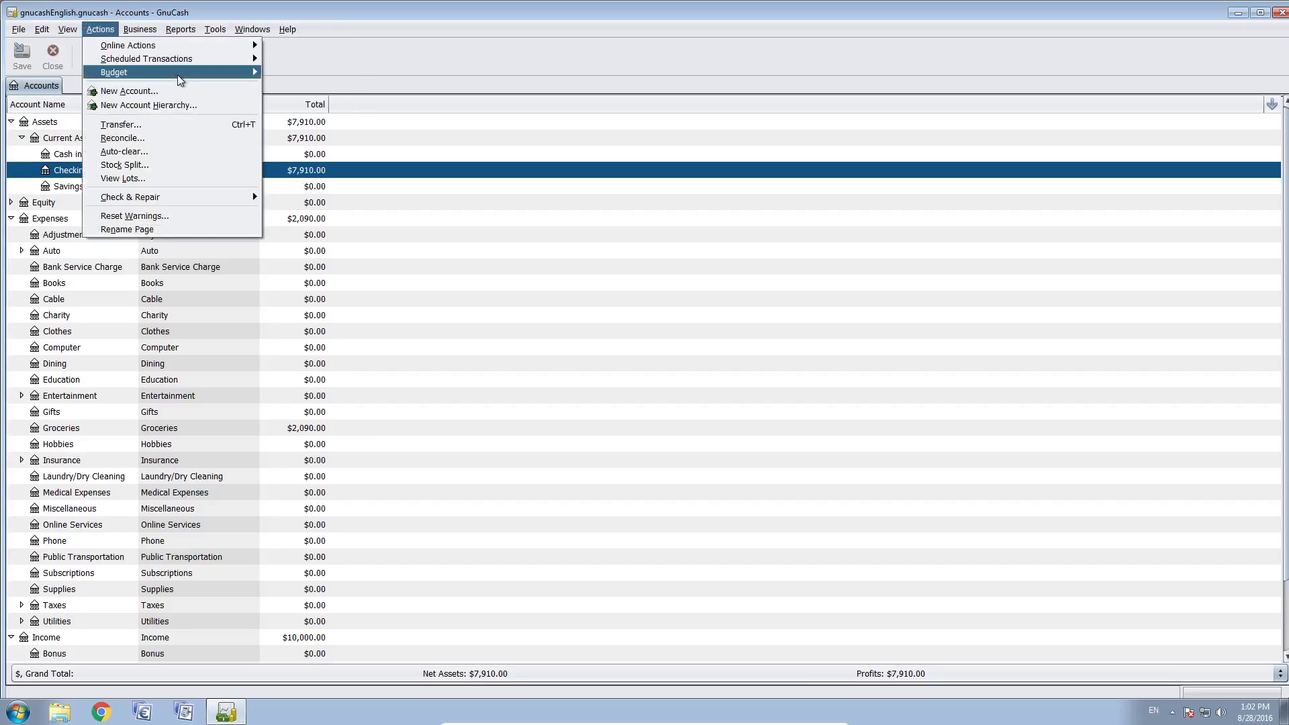
{"action": "mouse_move", "coordinate": [177, 74]}
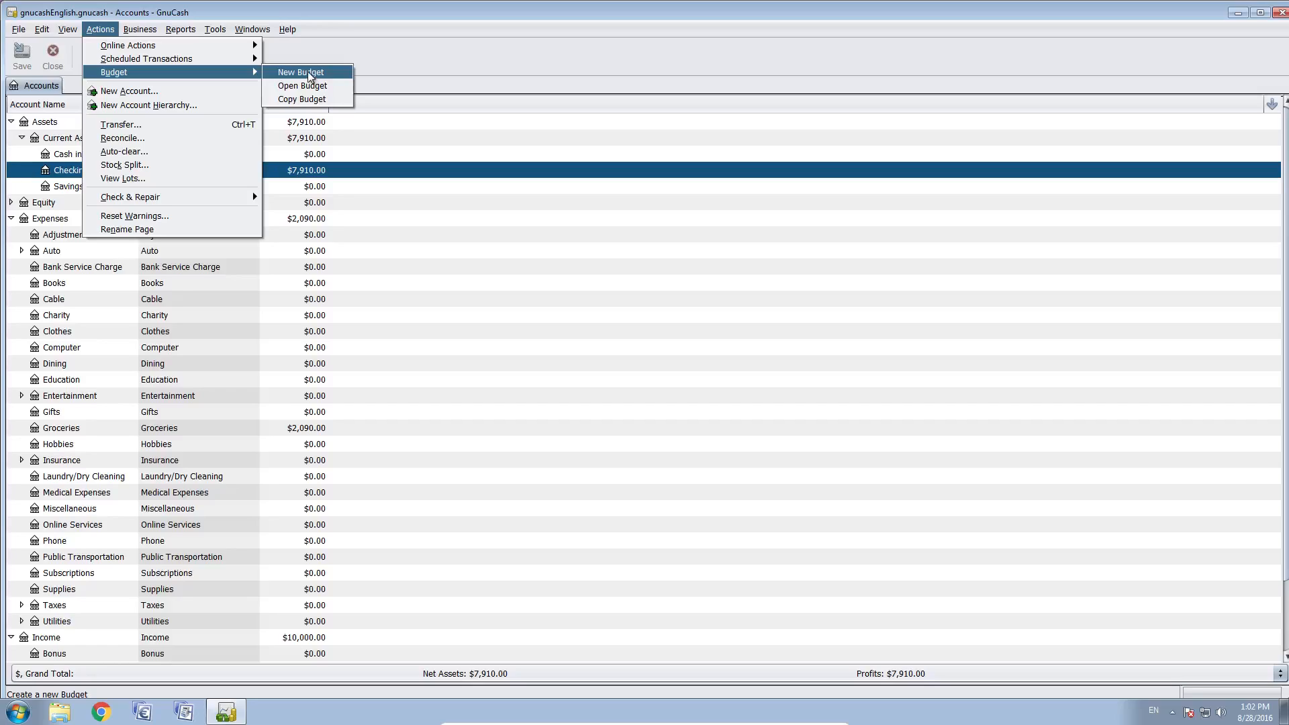
{"action": "left_click", "coordinate": [309, 73]}
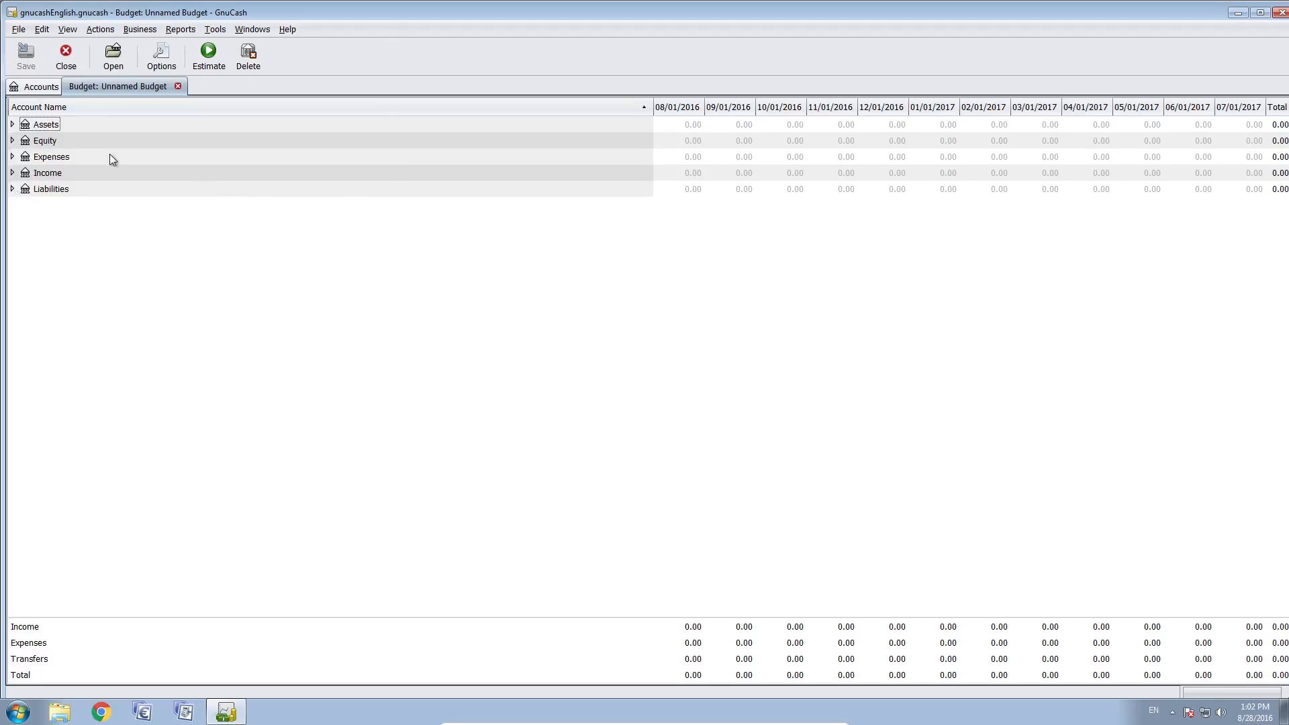
{"action": "left_click", "coordinate": [38, 87]}
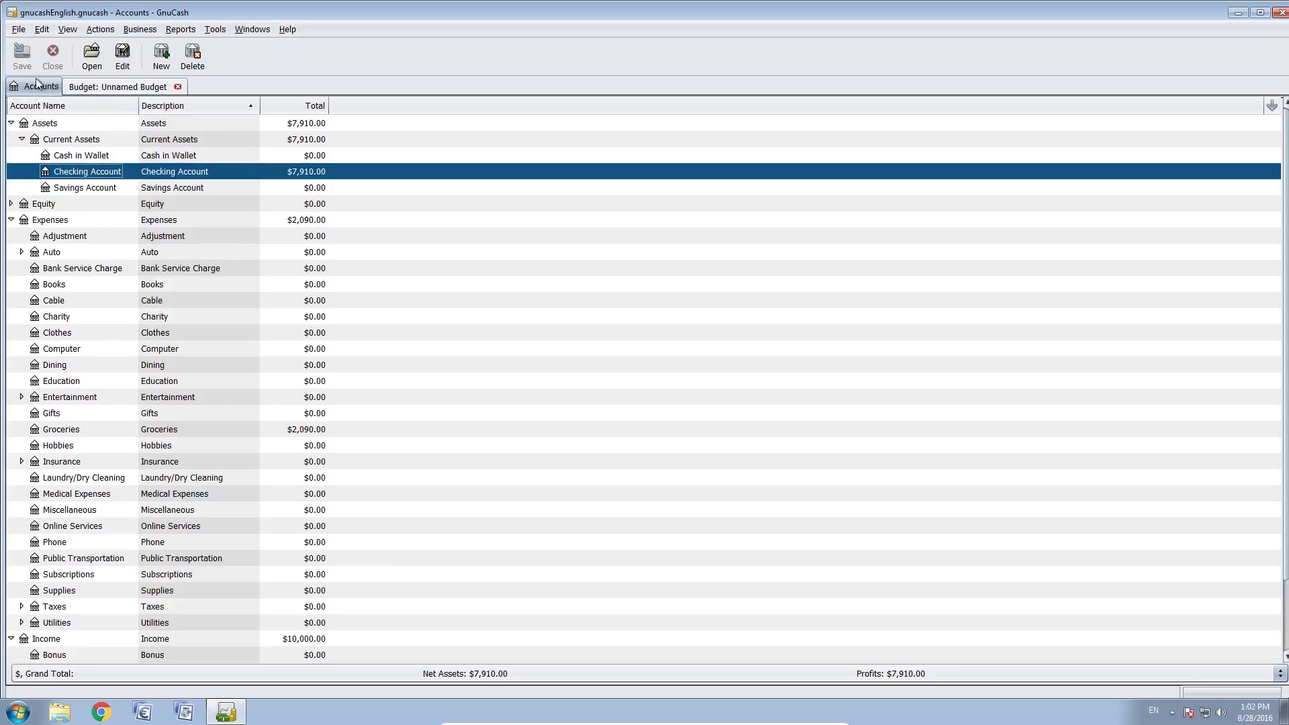
{"action": "left_click", "coordinate": [109, 89]}
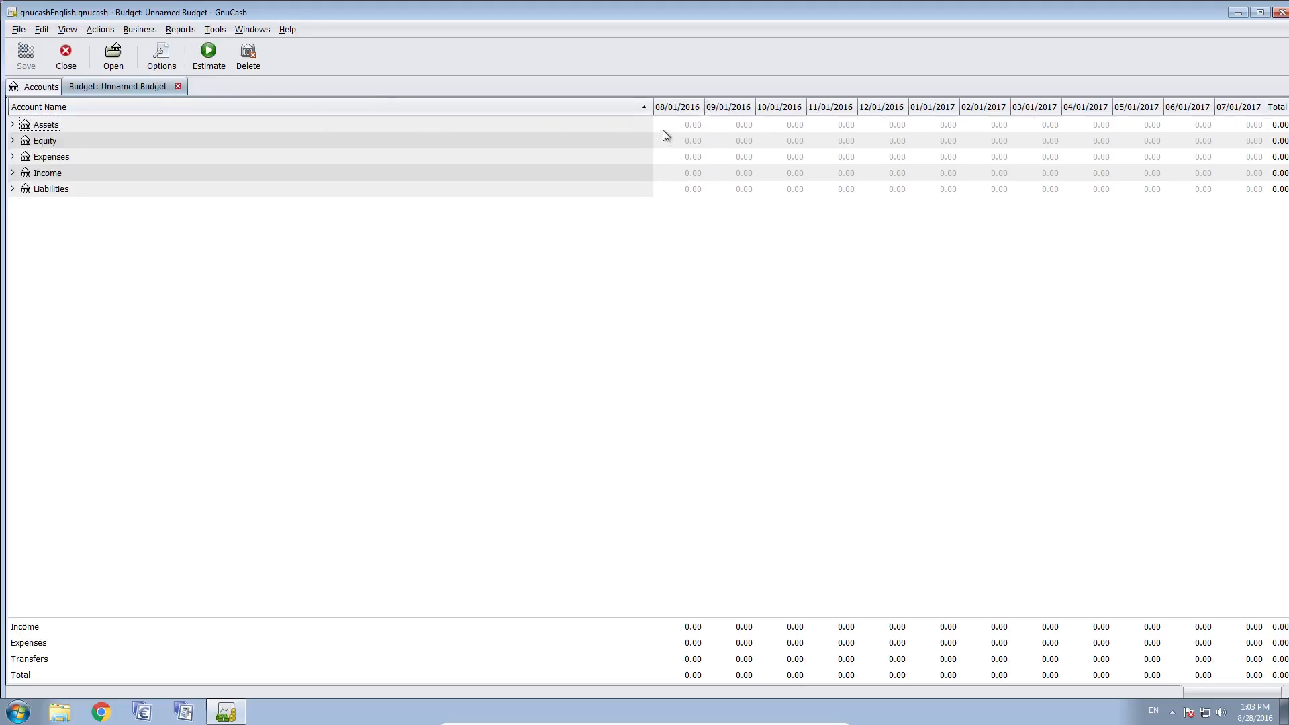
Step: In the new budget's options, set the budget name to "Test Budget for Youtube"
{"action": "left_click", "coordinate": [171, 64]}
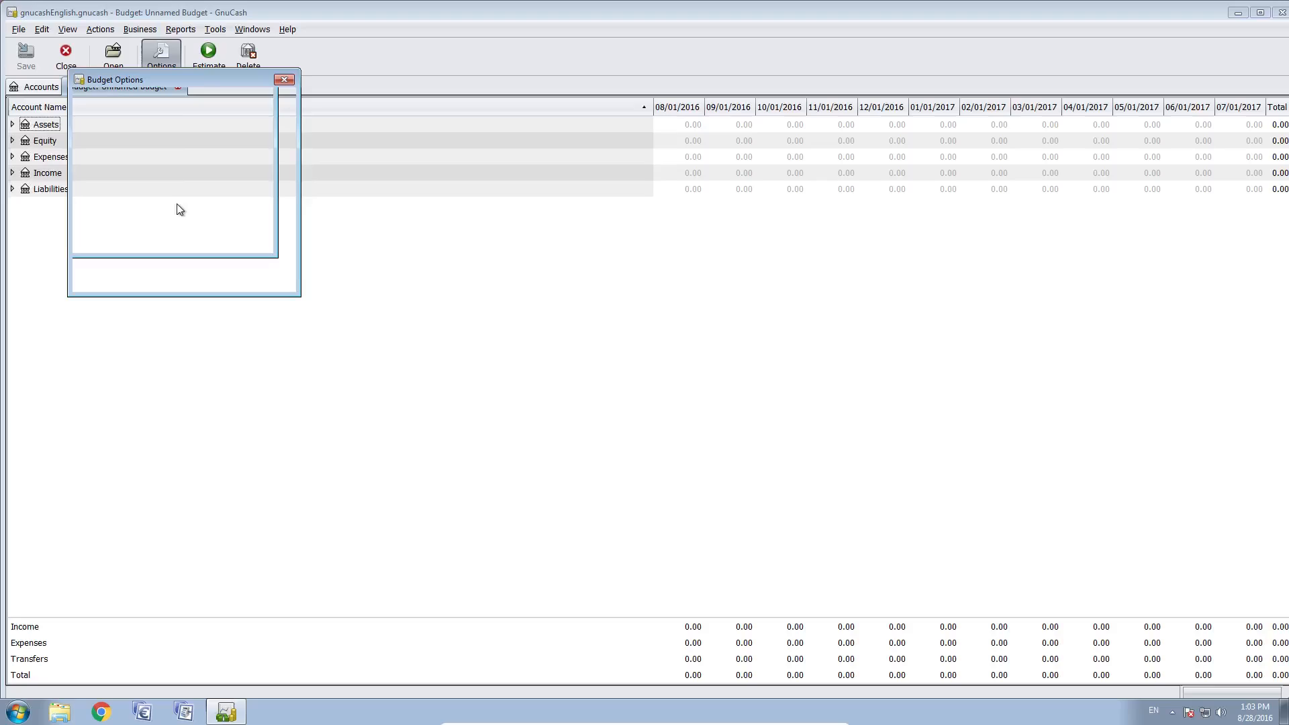
{"action": "left_click_drag", "start_coordinate": [172, 81], "coordinate": [281, 150]}
{"action": "left_click_drag", "start_coordinate": [348, 187], "coordinate": [262, 189]}
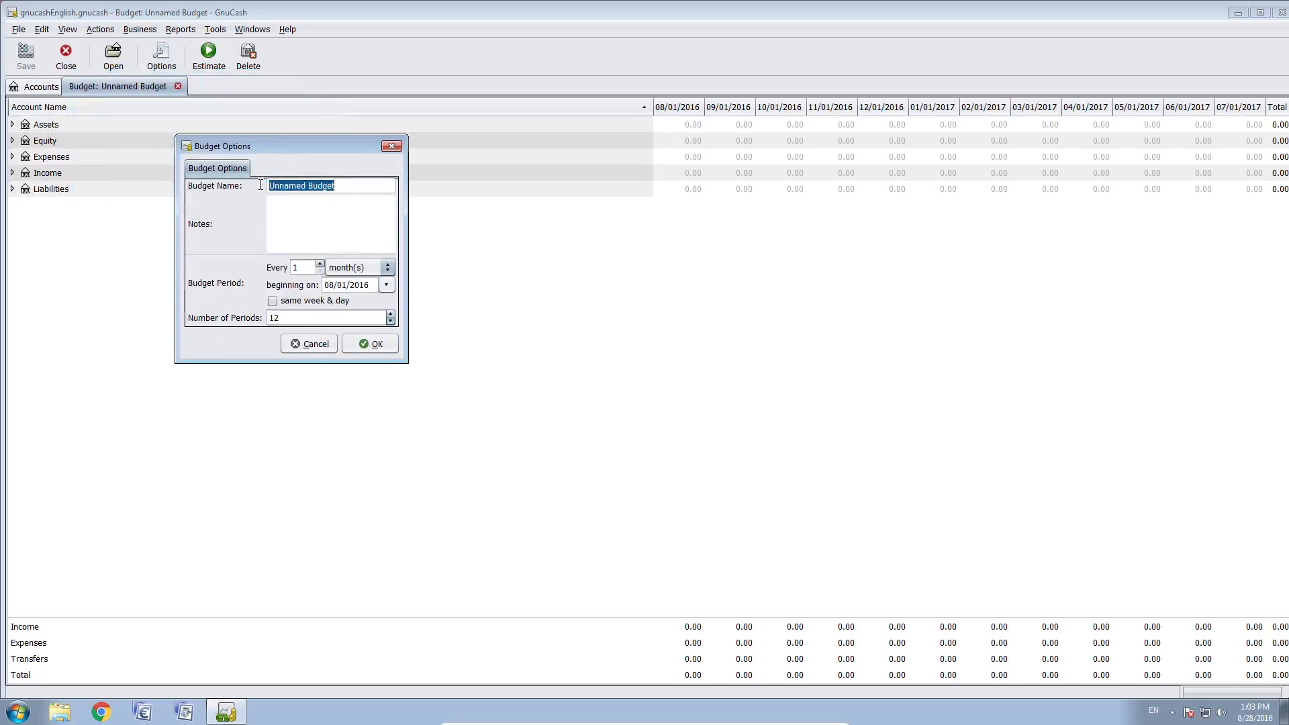
{"action": "type", "text": "B"}
{"action": "type", "text": "est Budget"}
{"action": "type", "text": " fo"}
{"action": "key", "text": "BackSpace"}
{"action": "type", "text": "r Youtub"}
{"action": "type", "text": "e"}
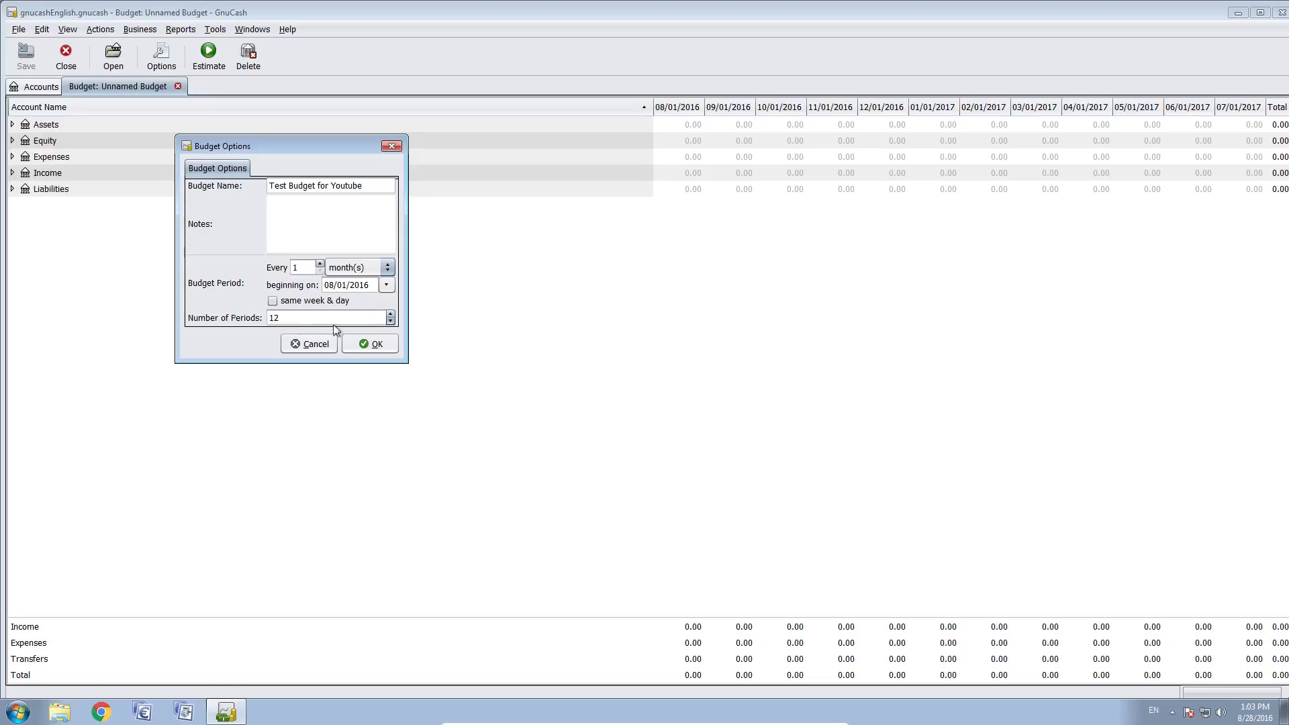
Step: Set the number of budget periods to 6 and apply the budget options
{"action": "left_click", "coordinate": [392, 321]}
{"action": "left_click", "coordinate": [390, 321]}
{"action": "left_click", "coordinate": [370, 344]}
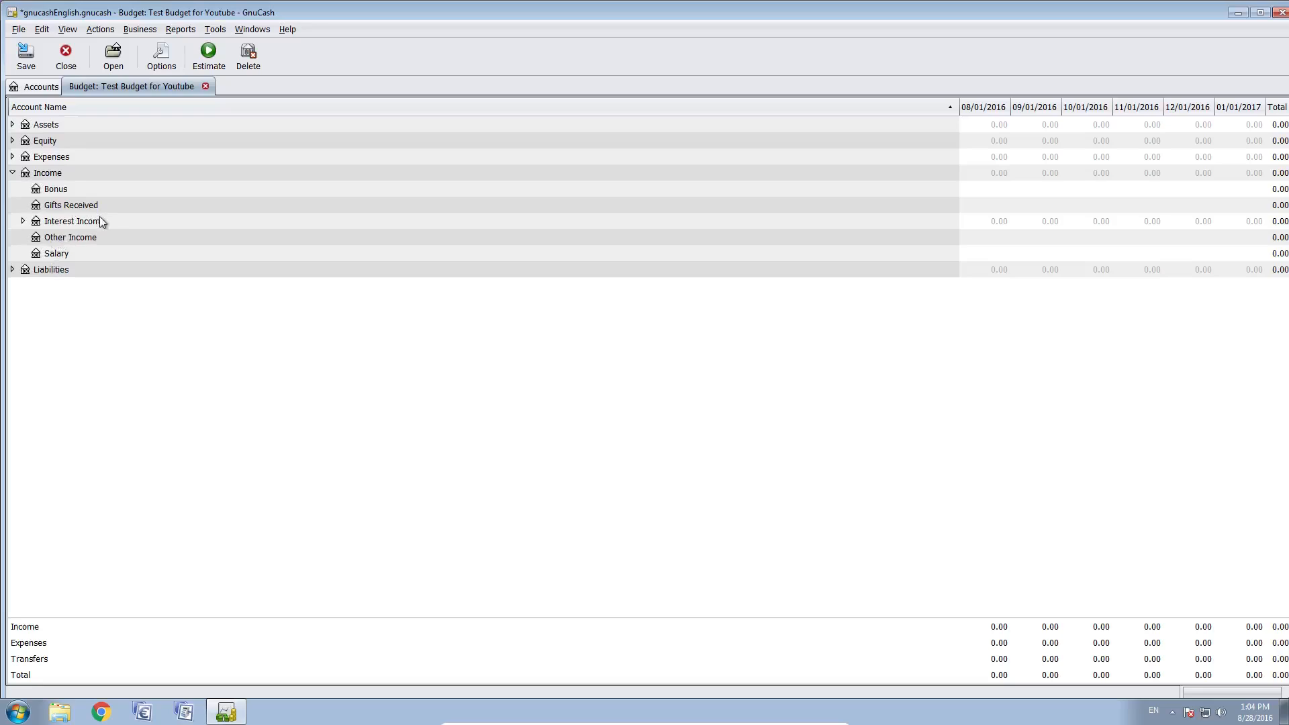
Step: Budget 1900 of Salary income for each of the periods 08/01/2016, 09/01/2016 and 10/01/2016
{"action": "left_click", "coordinate": [81, 253]}
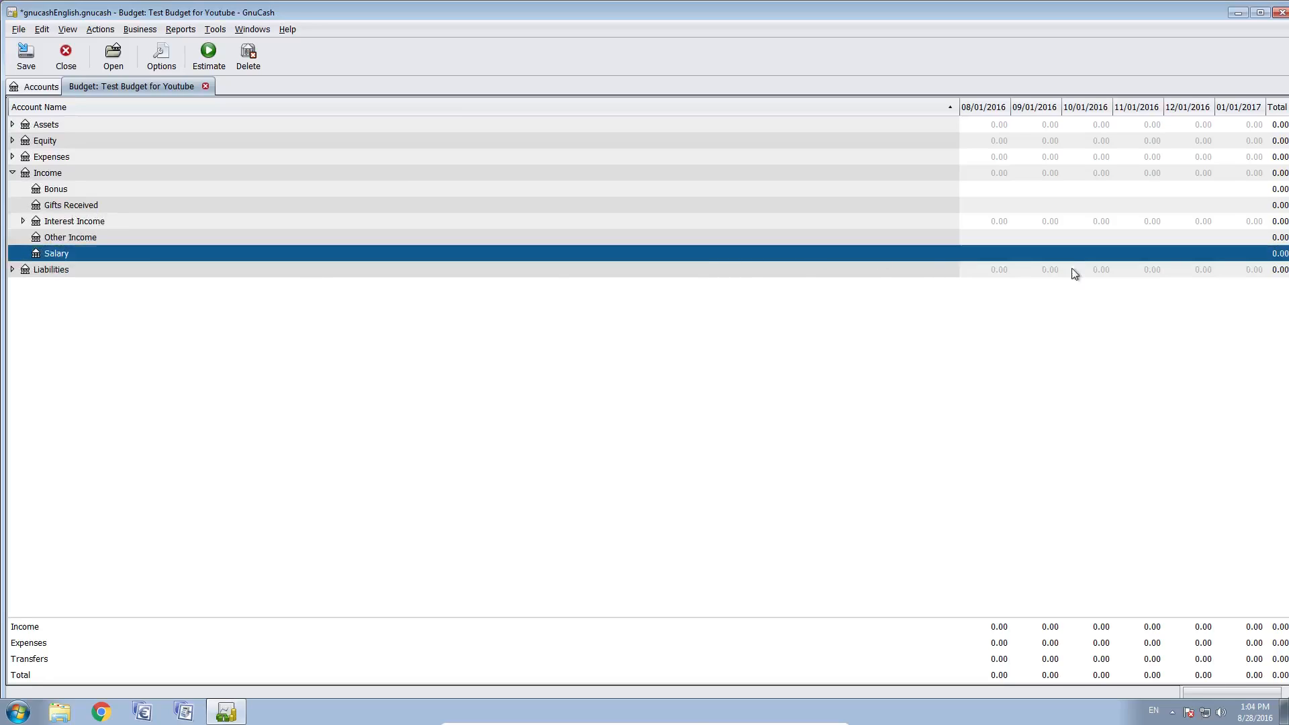
{"action": "left_click", "coordinate": [992, 252]}
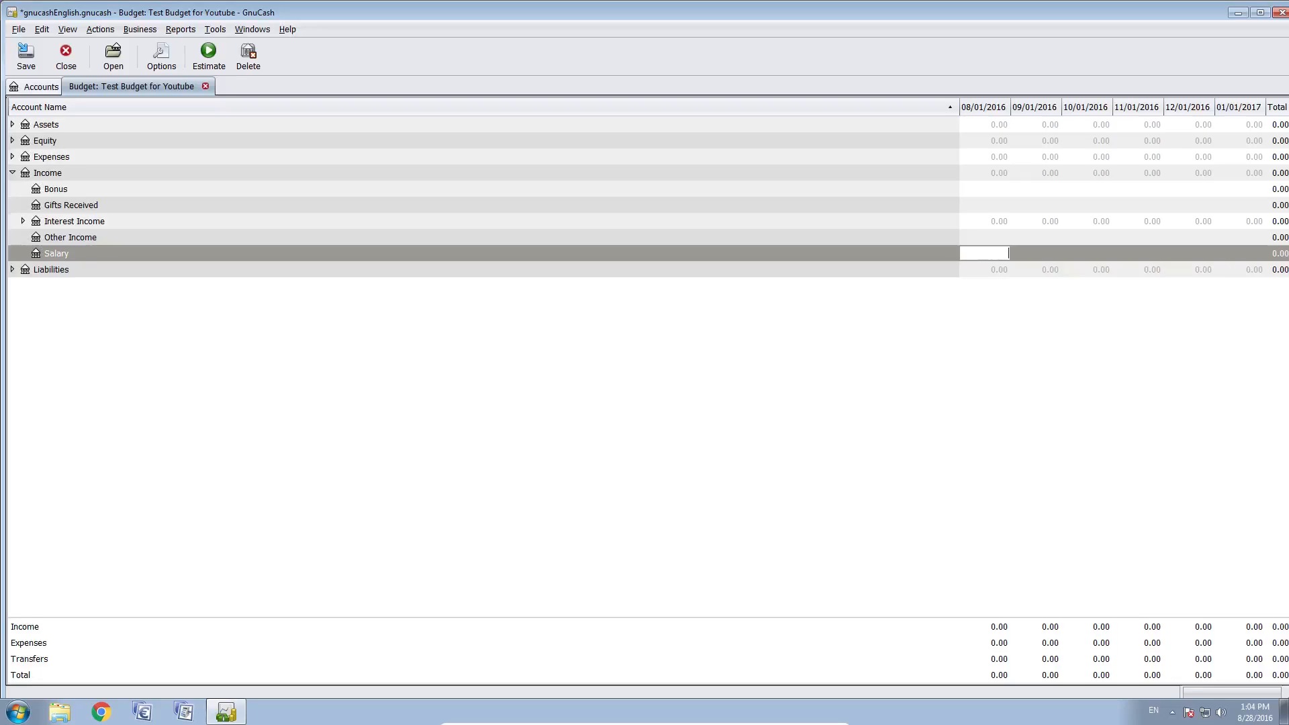
{"action": "type", "text": "1900"}
{"action": "left_click", "coordinate": [1051, 255]}
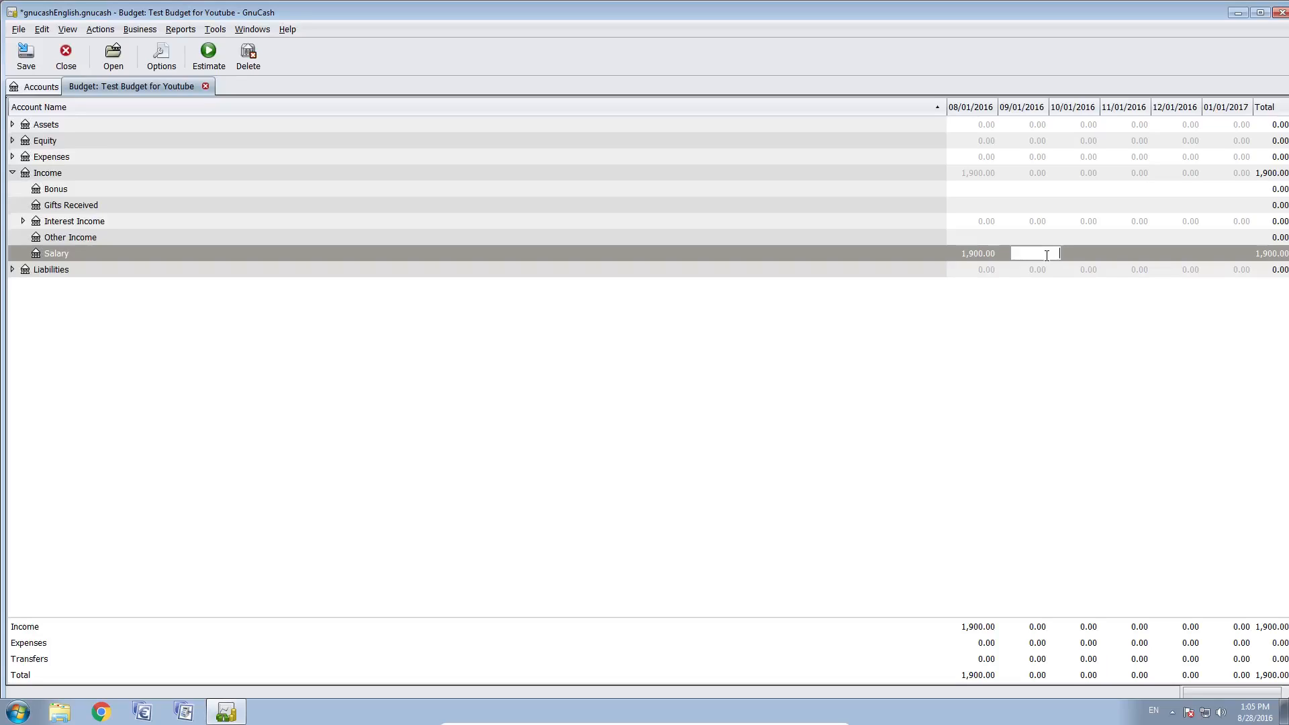
{"action": "type", "text": "1900"}
{"action": "left_click", "coordinate": [1090, 252]}
{"action": "type", "text": "1900"}
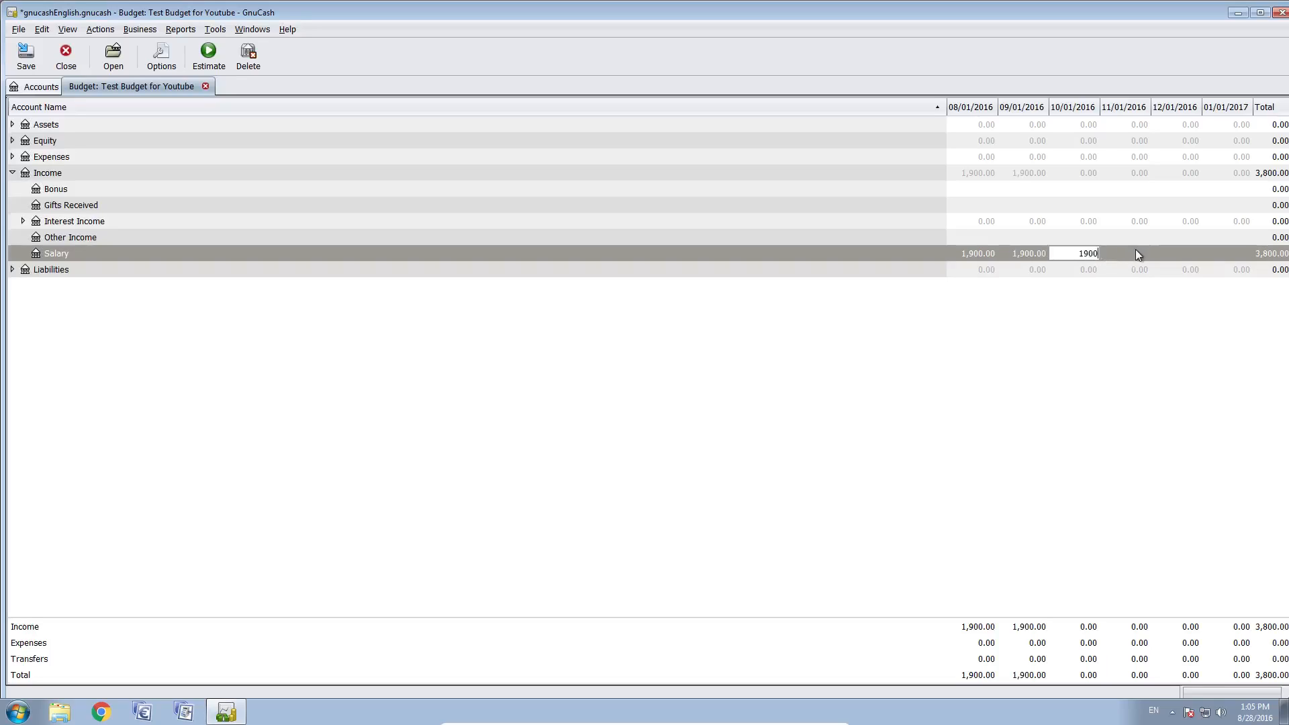
{"action": "key", "text": "Return"}
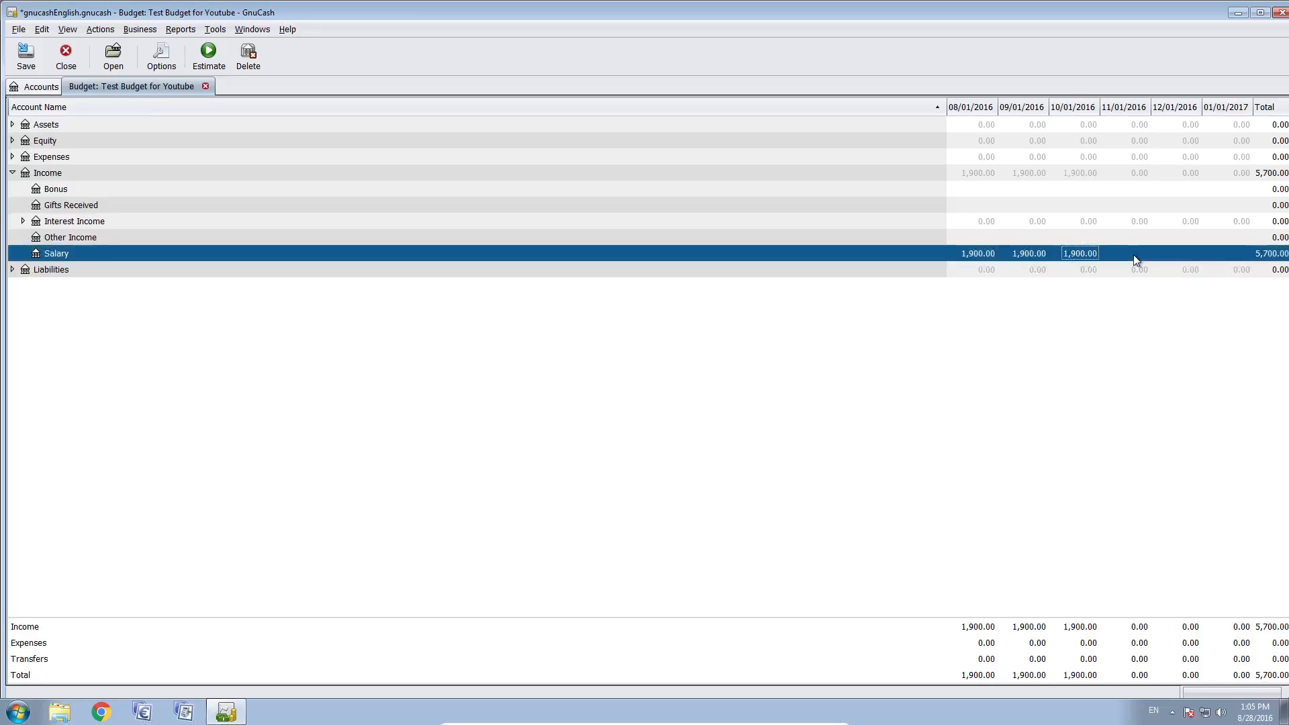
Step: Budget 1900 of Salary income for each of the periods 11/01/2016, 12/01/2016 and 01/01/2017
{"action": "left_click", "coordinate": [1133, 255]}
{"action": "type", "text": "1900"}
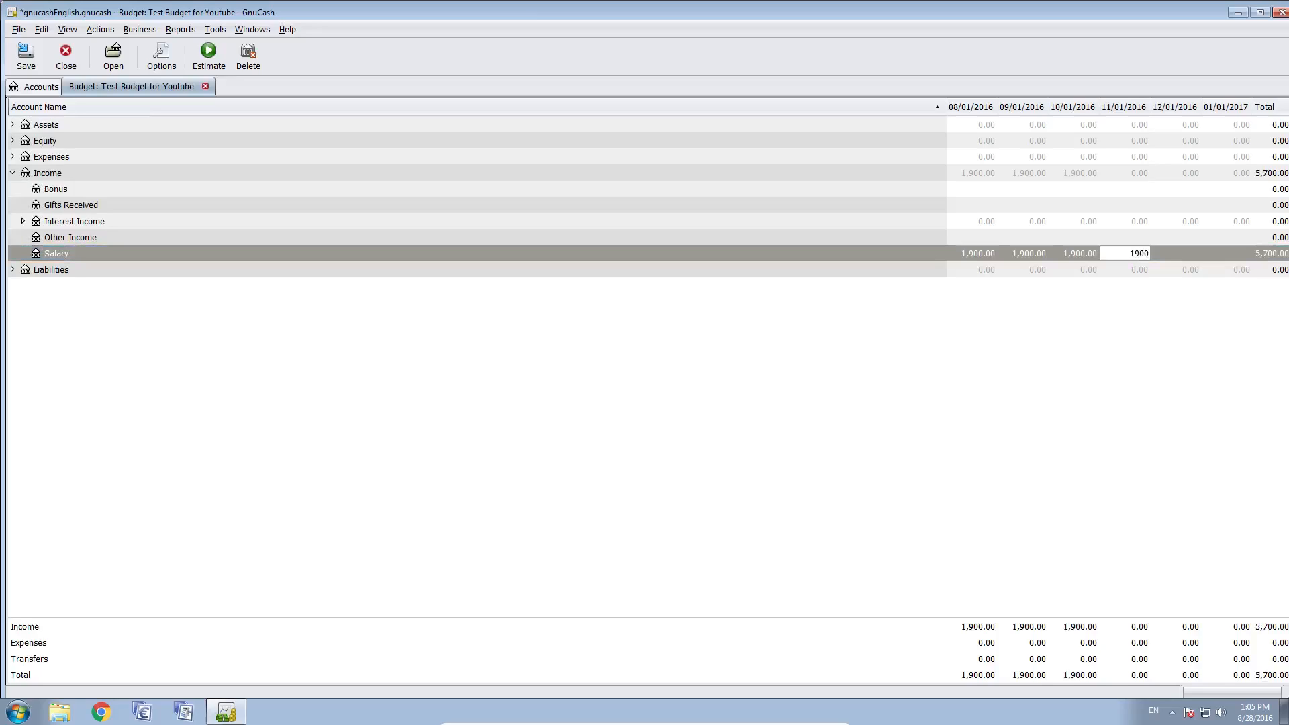
{"action": "left_click", "coordinate": [1186, 255]}
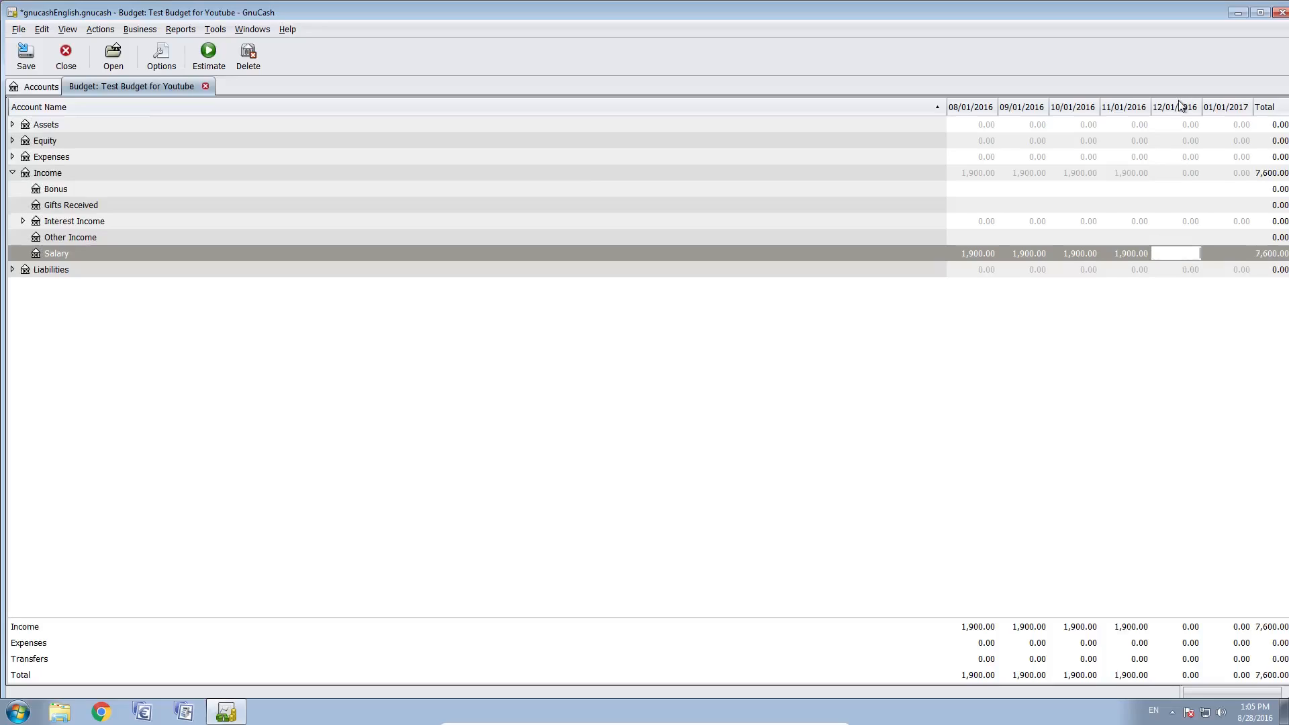
{"action": "type", "text": "1900"}
{"action": "key", "text": "Tab"}
{"action": "type", "text": "1900"}
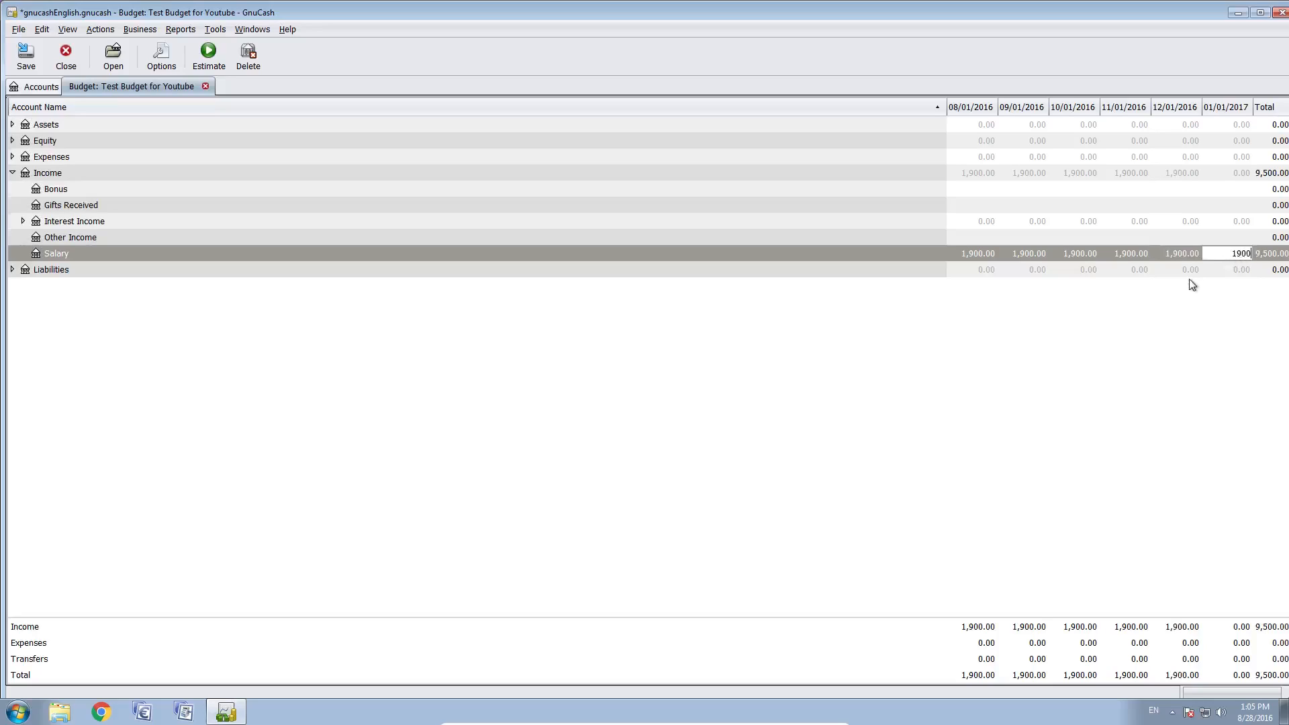
{"action": "key", "text": "Return"}
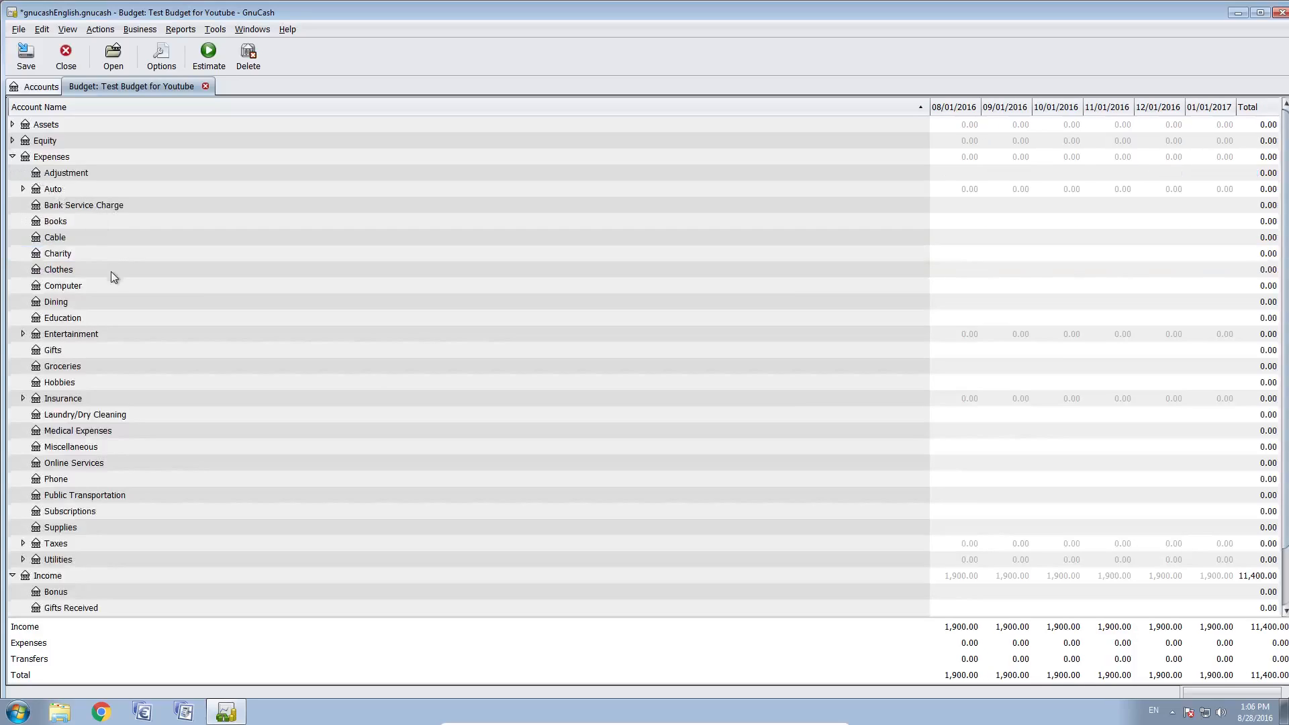
Step: Budget 400 of Groceries expenses for each of the periods 08/01/2016, 09/01/2016 and 10/01/2016
{"action": "left_click", "coordinate": [120, 286]}
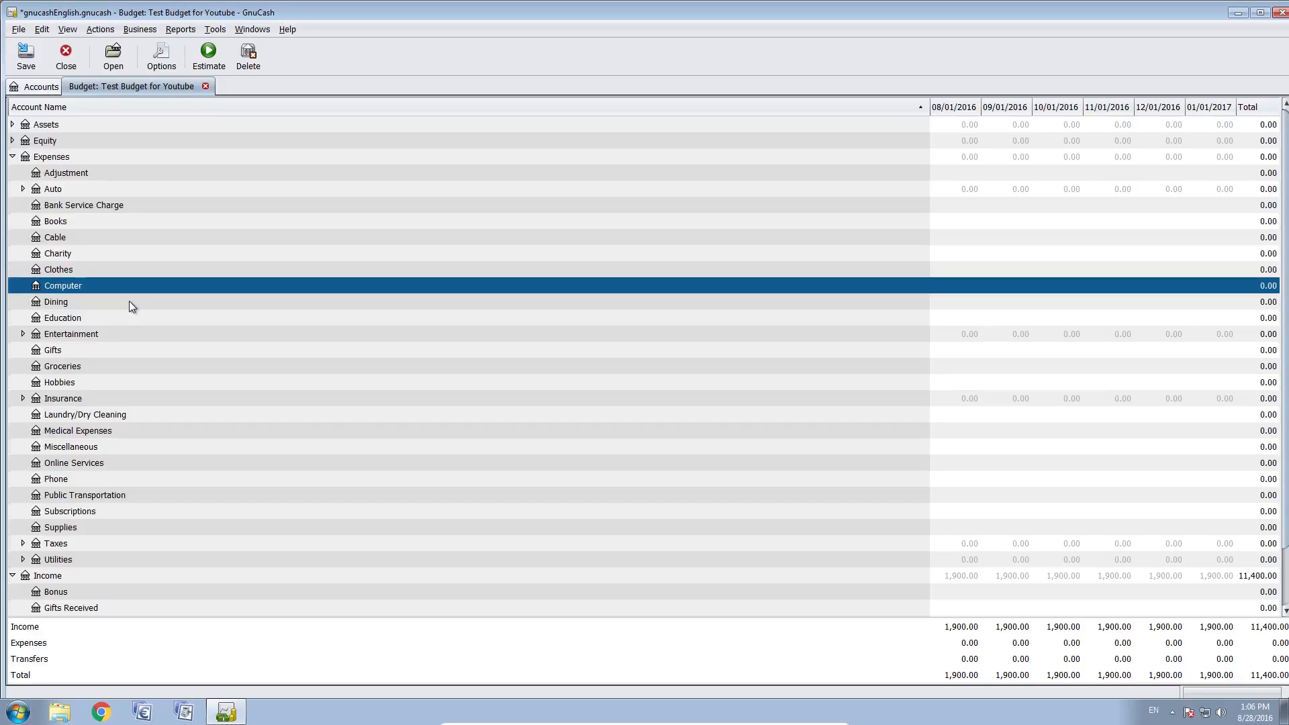
{"action": "left_click", "coordinate": [95, 366]}
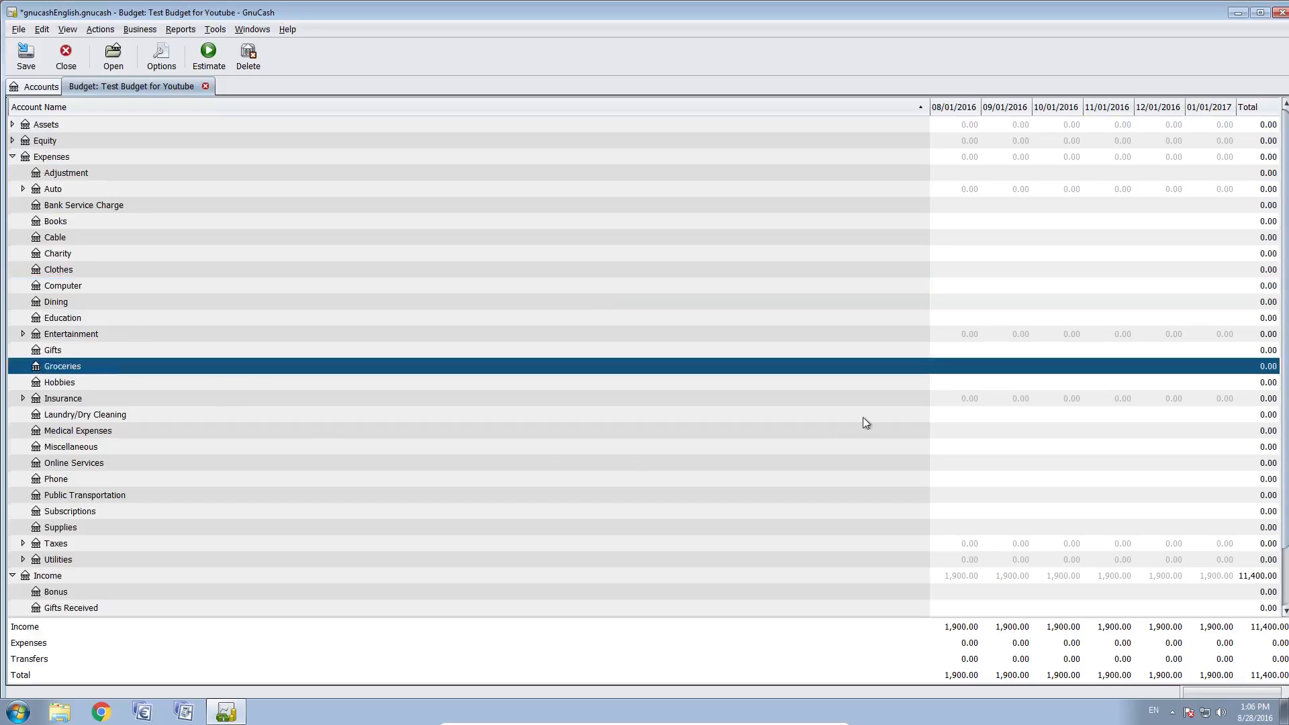
{"action": "left_click", "coordinate": [968, 370]}
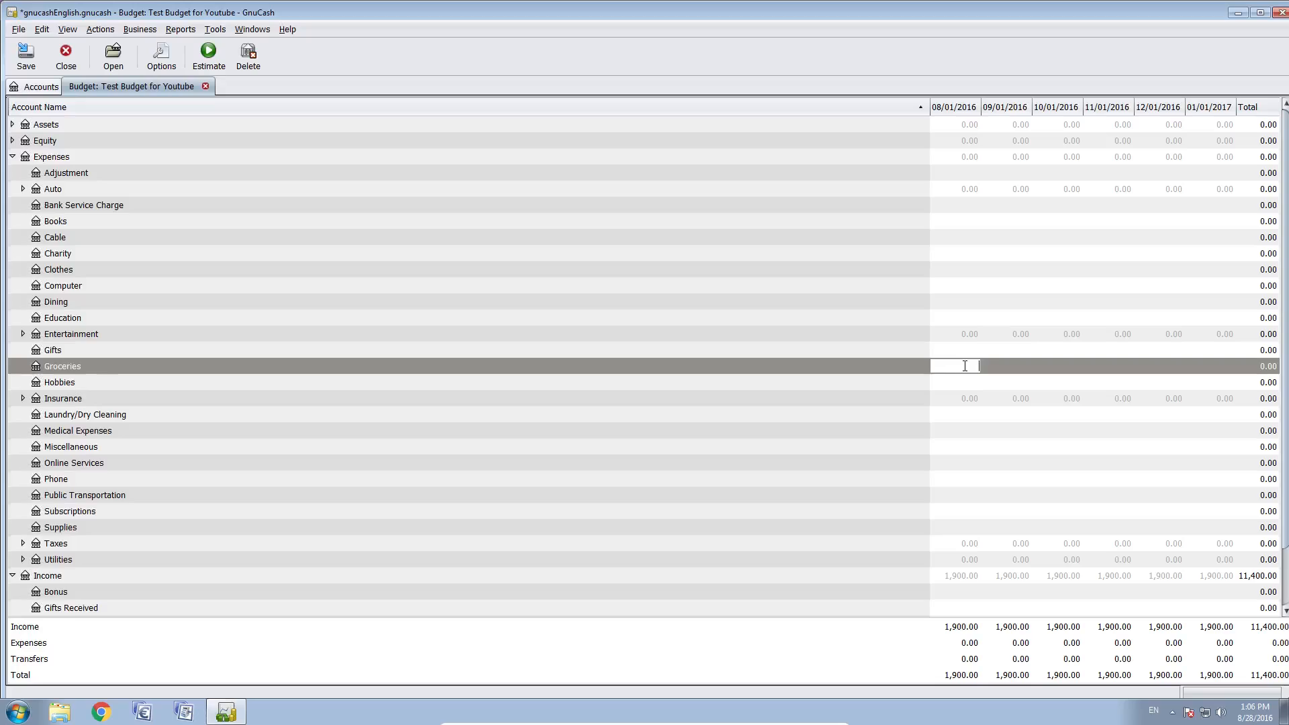
{"action": "type", "text": "400"}
{"action": "left_click", "coordinate": [1005, 371]}
{"action": "type", "text": "40"}
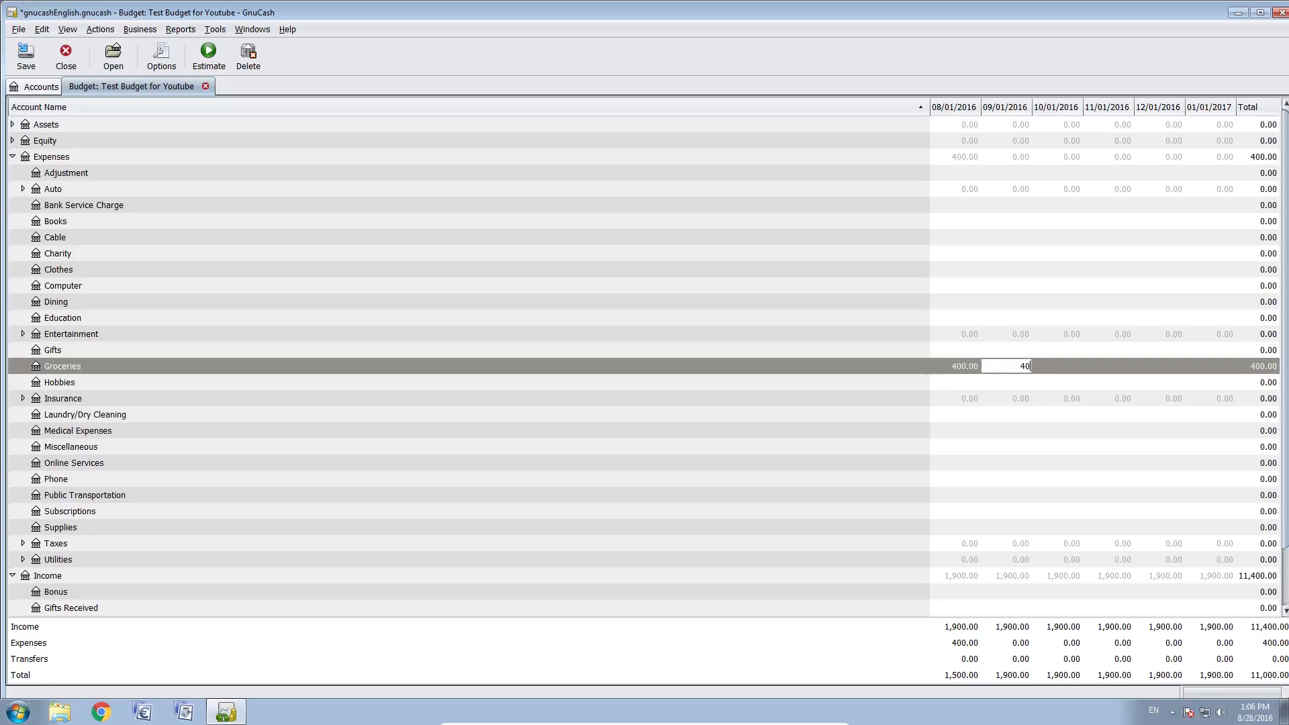
{"action": "left_click", "coordinate": [1063, 368]}
{"action": "type", "text": "400"}
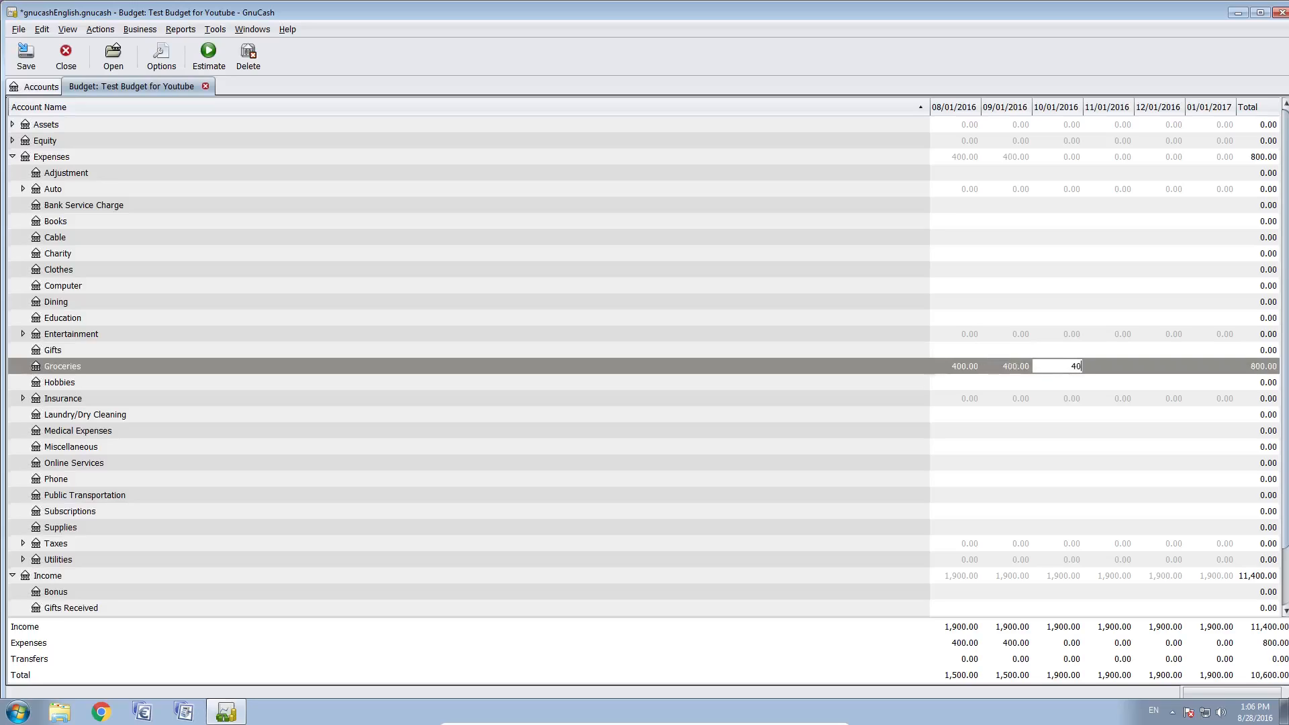
Step: Budget 400 of Groceries expenses for each of the periods 11/01/2016, 12/01/2016 and 01/01/2017
{"action": "left_click", "coordinate": [1106, 364]}
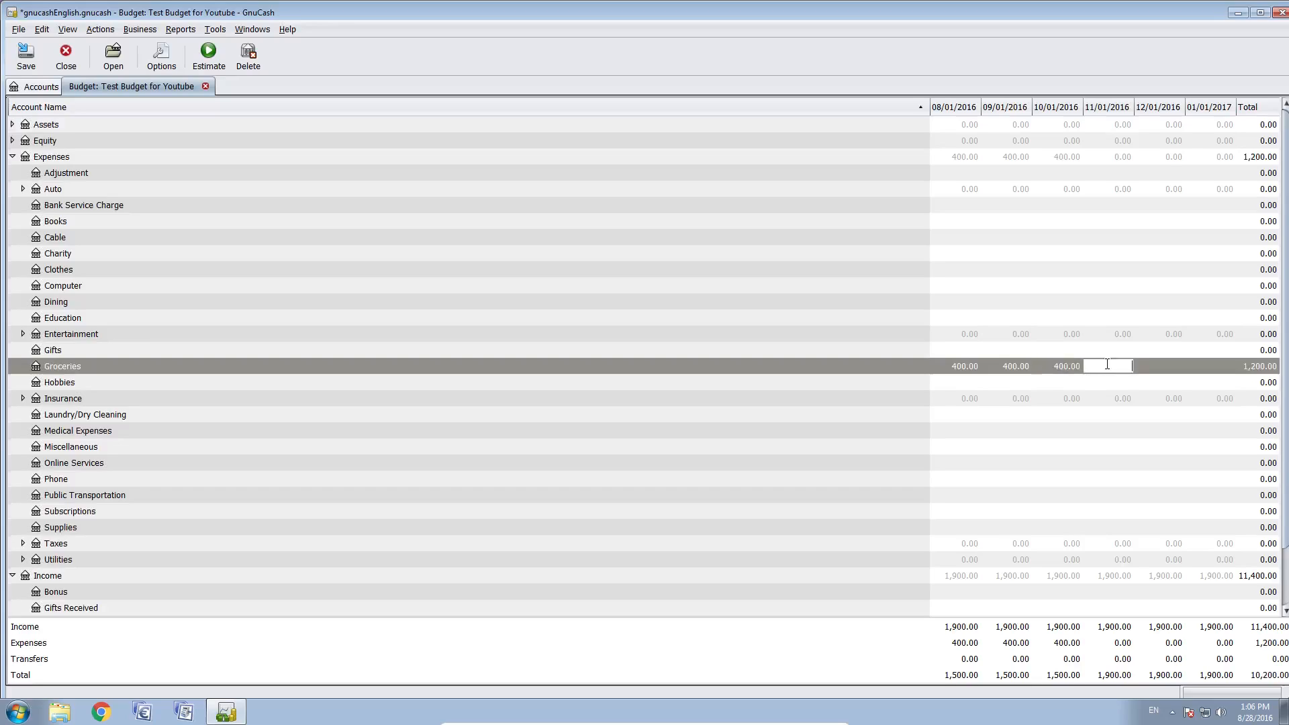
{"action": "type", "text": "400"}
{"action": "left_click", "coordinate": [1164, 369]}
{"action": "type", "text": "400"}
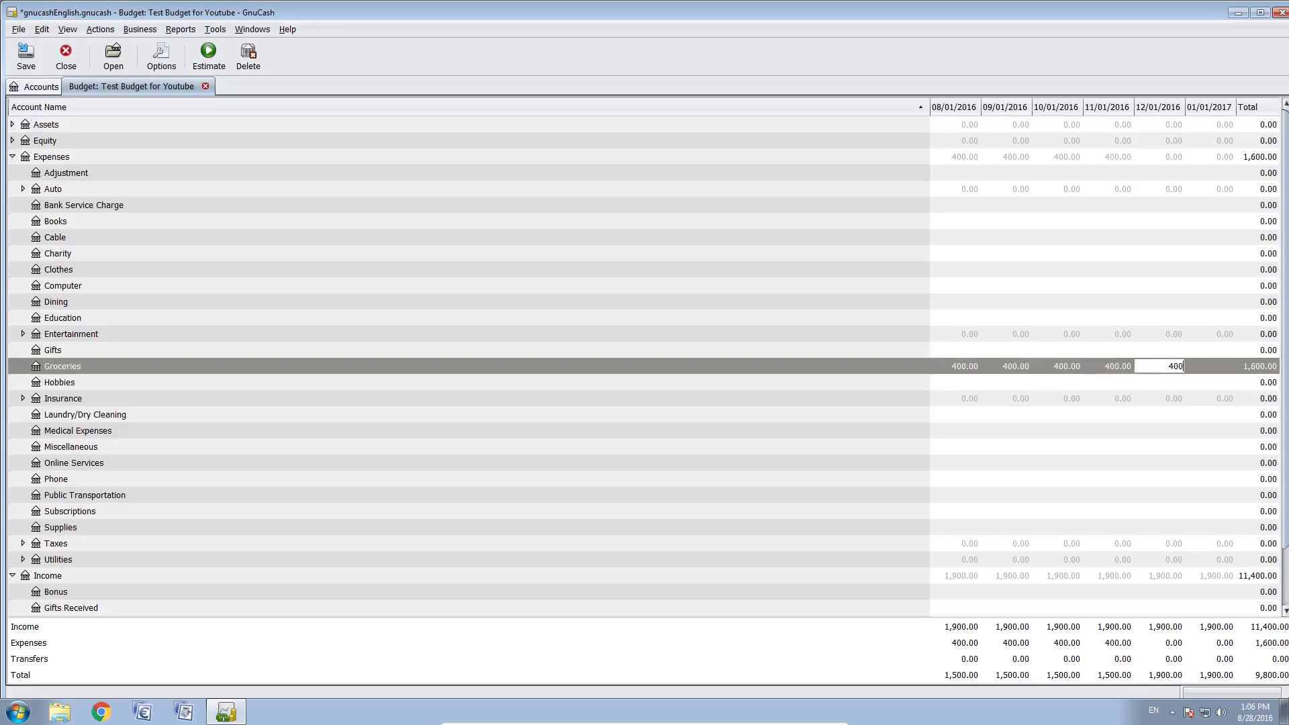
{"action": "left_click", "coordinate": [1217, 366]}
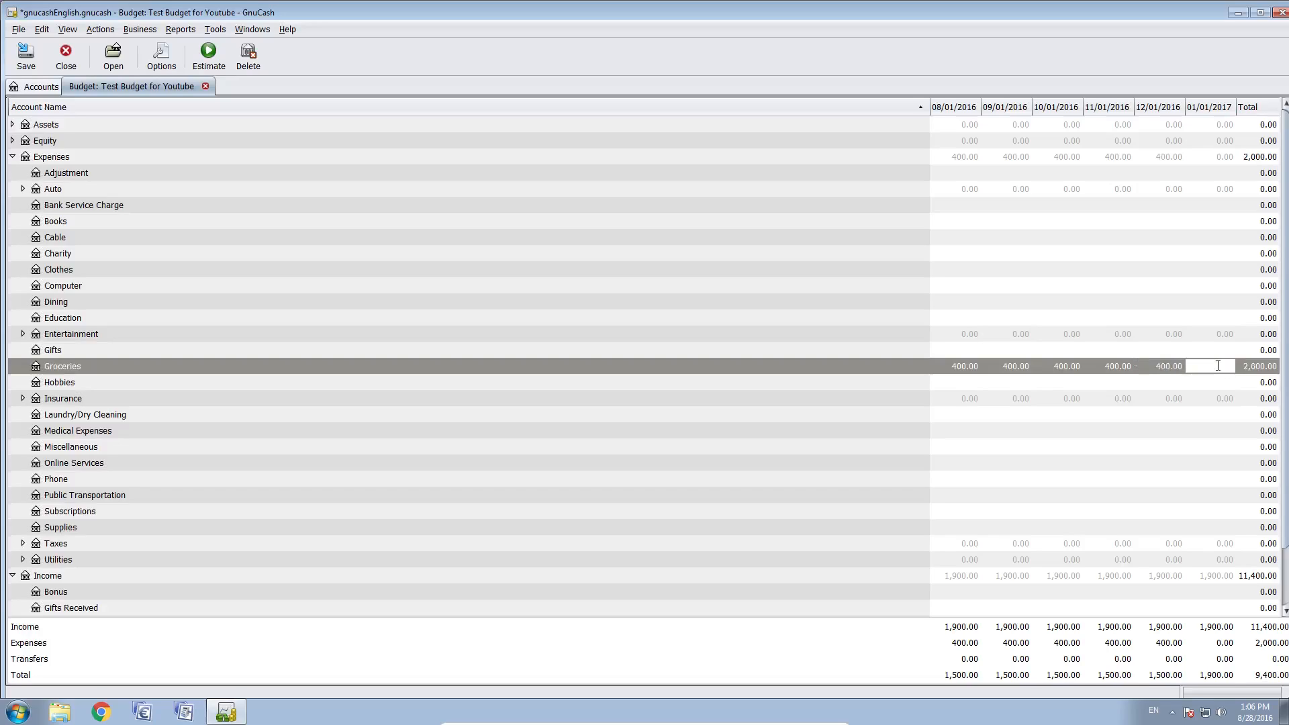
{"action": "type", "text": "400"}
{"action": "key", "text": "Return"}
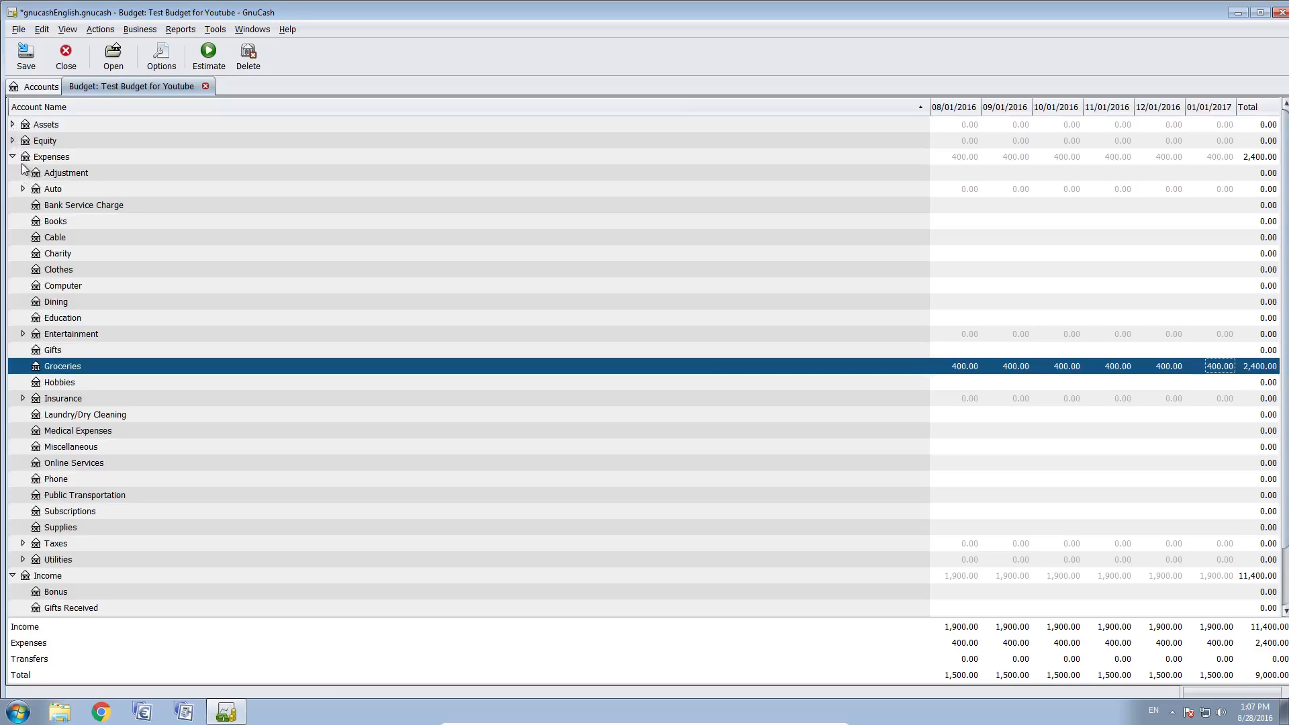
Step: Expand Assets and its Current Assets branch down to the wallet, checking and savings accounts
{"action": "left_click", "coordinate": [13, 125]}
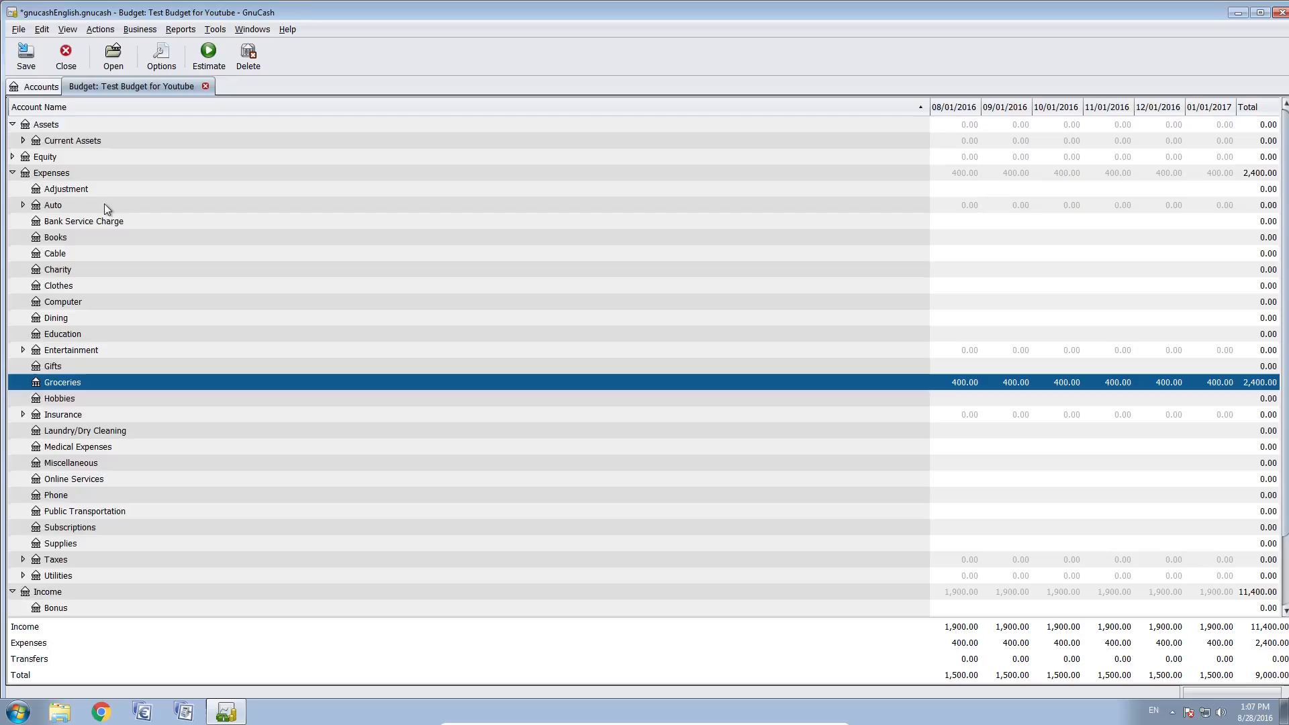
{"action": "left_click", "coordinate": [23, 140]}
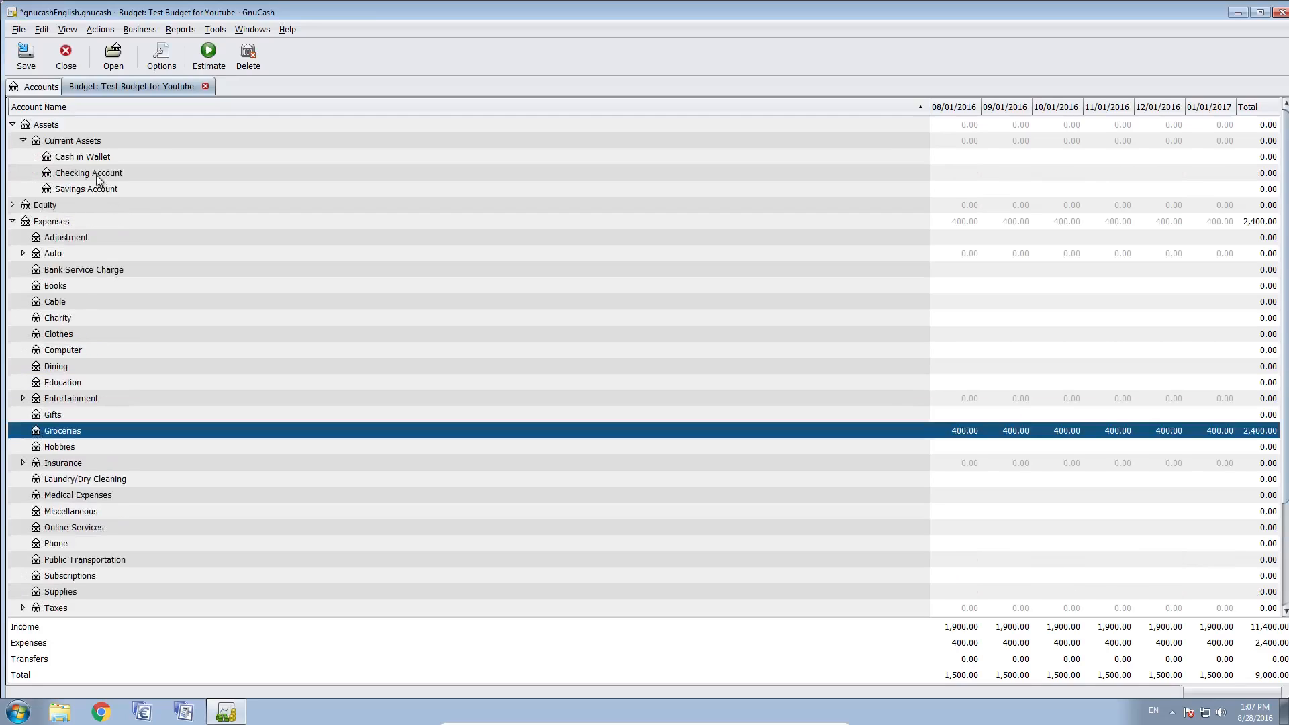
{"action": "left_click", "coordinate": [99, 174]}
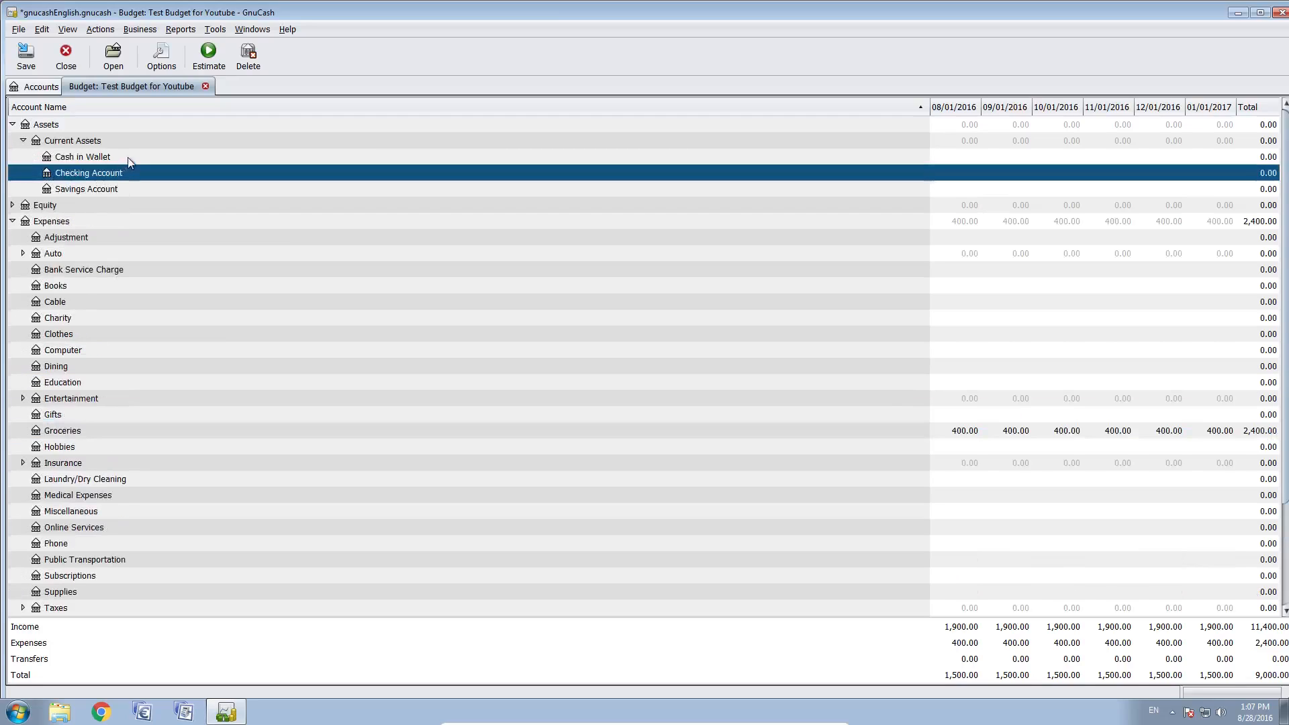
{"action": "left_click", "coordinate": [127, 157]}
{"action": "left_click", "coordinate": [115, 190]}
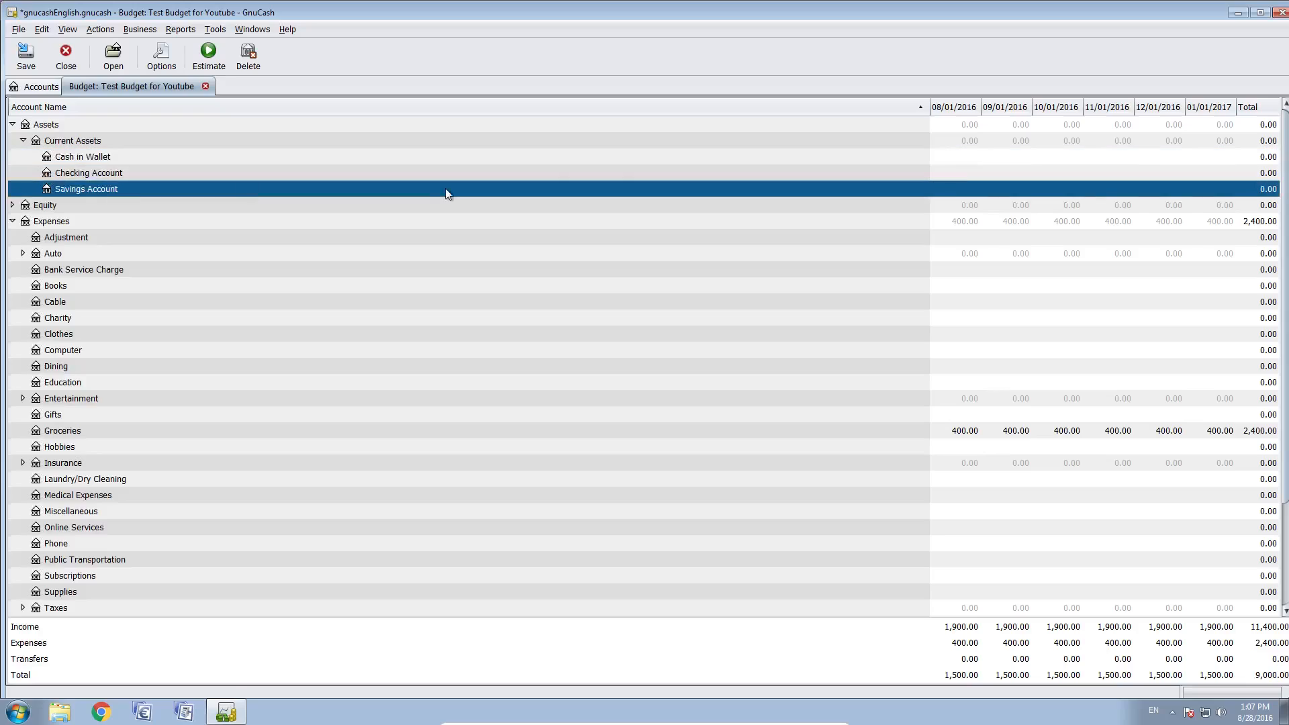
Step: Budget 1500 for the Checking Account in each of the periods 08/01/2016, 09/01/2016 and 10/01/2016
{"action": "left_click", "coordinate": [957, 173]}
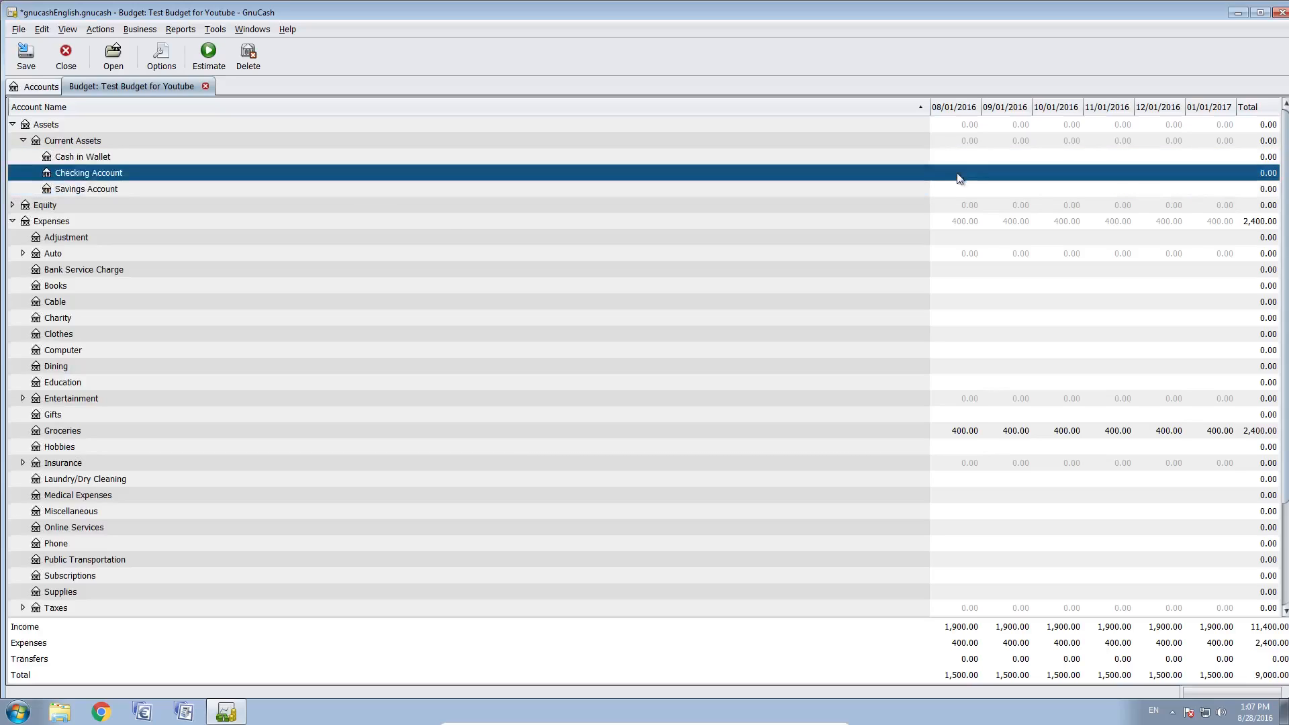
{"action": "left_click", "coordinate": [957, 176]}
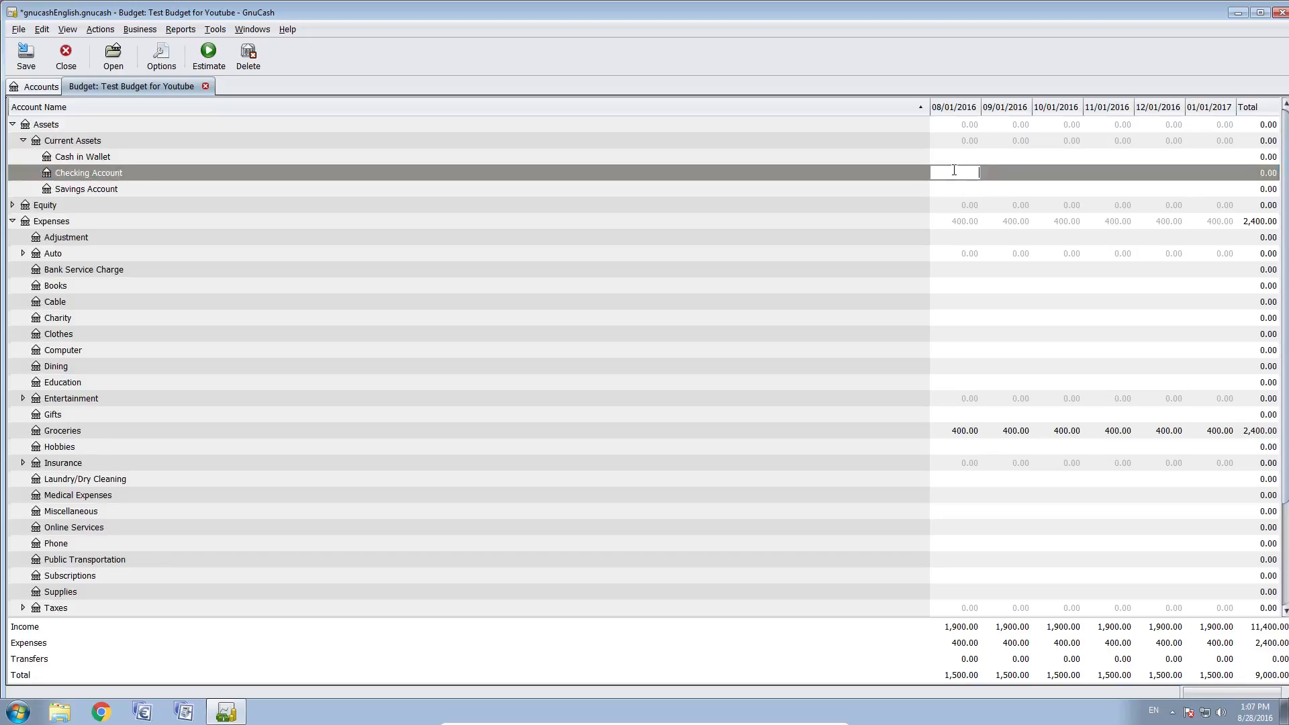
{"action": "type", "text": "1500"}
{"action": "left_click", "coordinate": [1003, 176]}
{"action": "type", "text": "1500"}
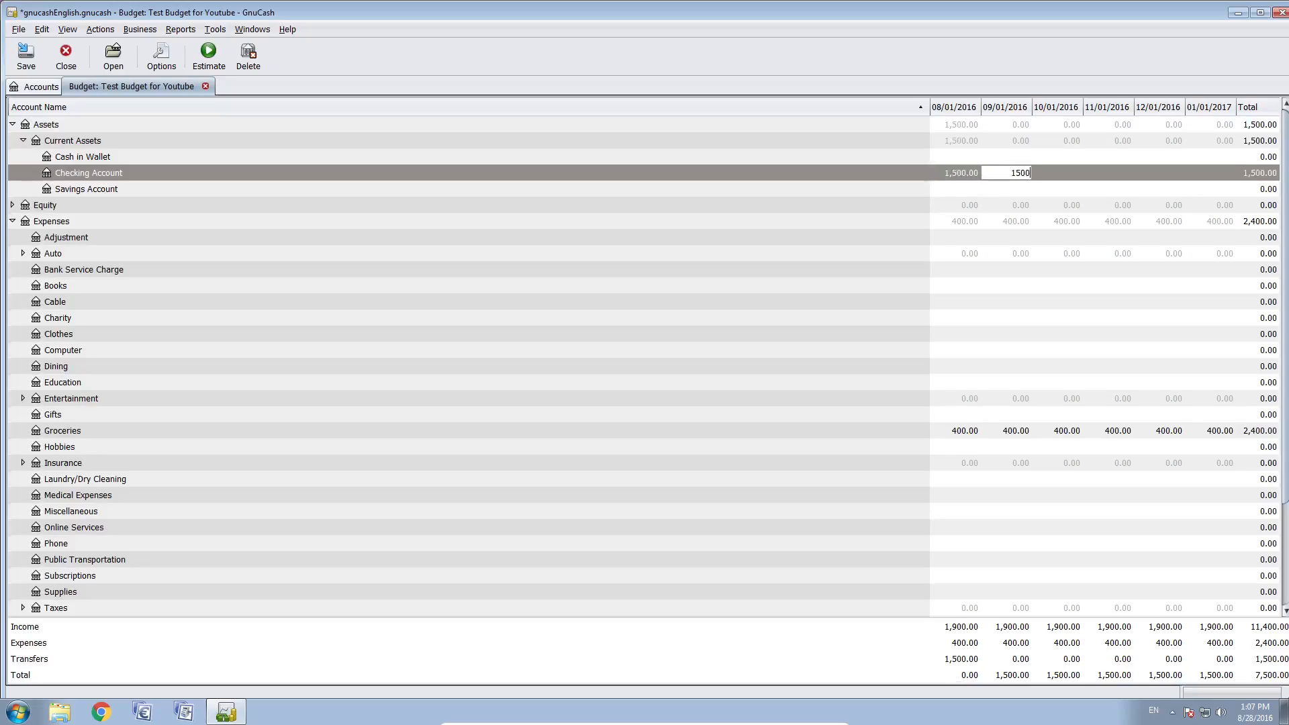
{"action": "left_click", "coordinate": [1062, 172]}
{"action": "type", "text": "1500"}
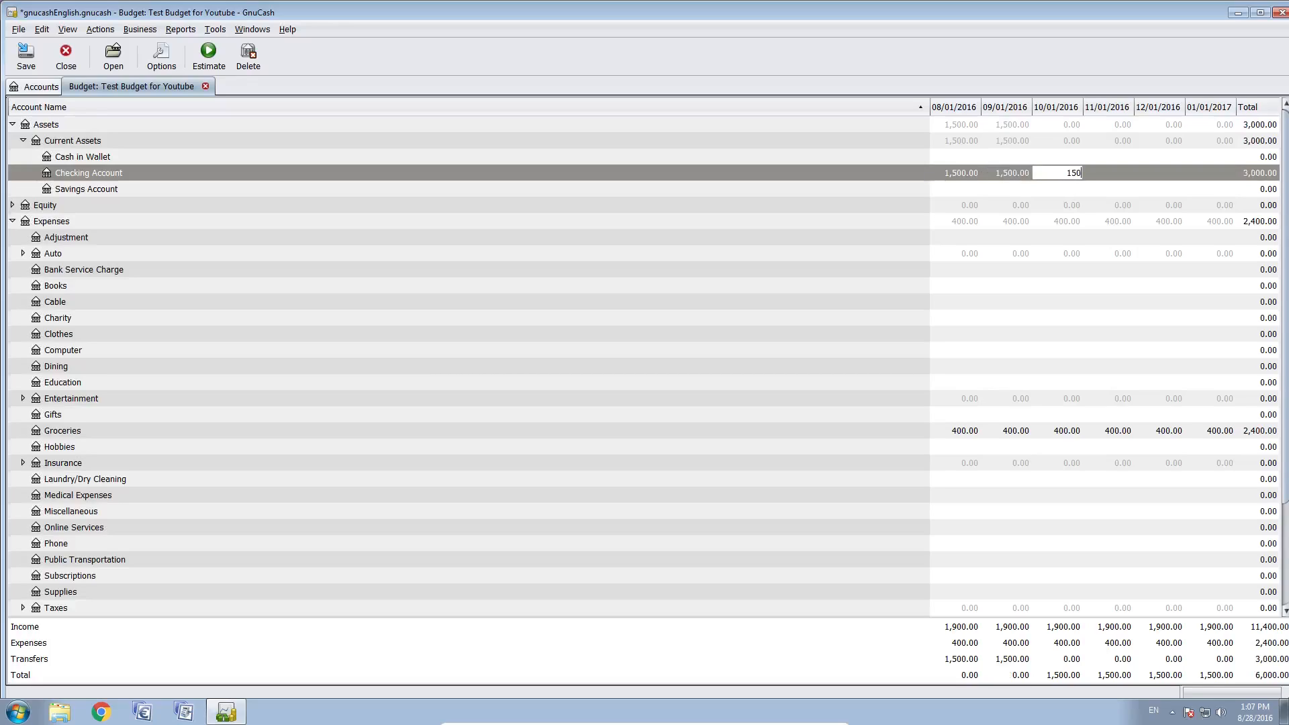
Step: Budget 1500 for the Checking Account in each of the periods 11/01/2016, 12/01/2016 and 01/01/2017
{"action": "left_click", "coordinate": [1113, 173]}
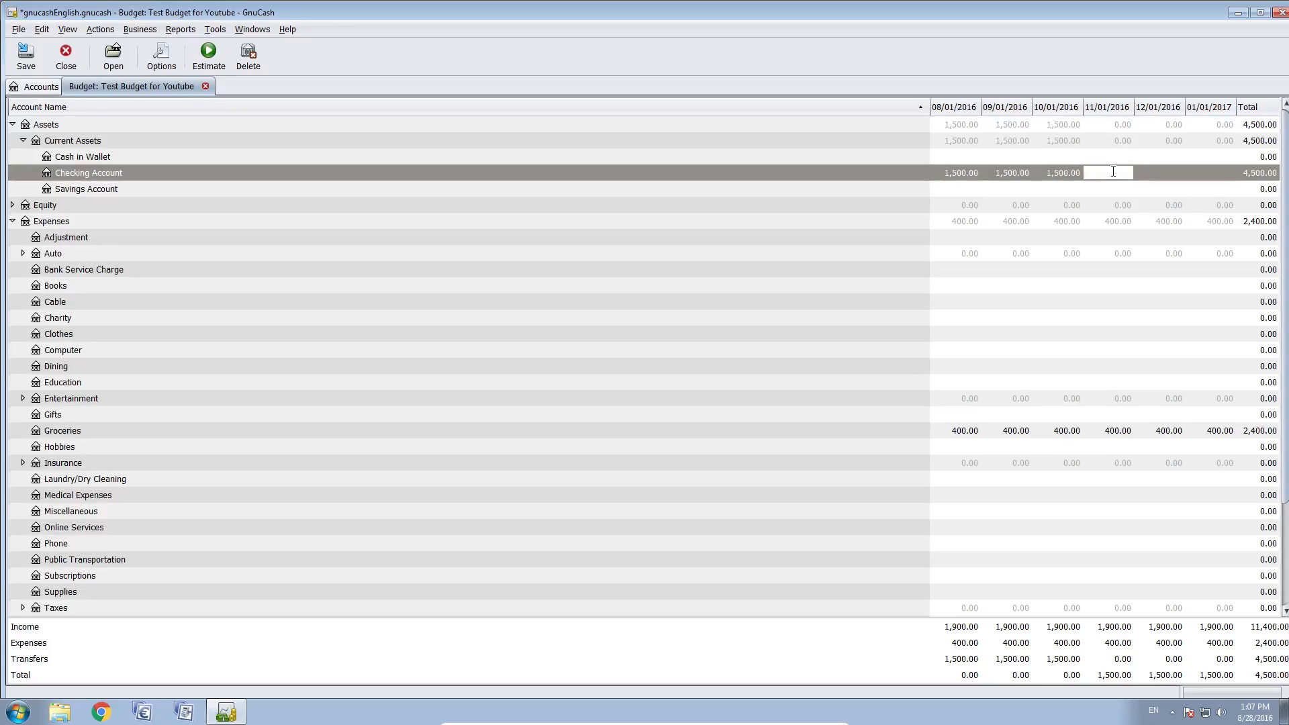
{"action": "type", "text": "1500"}
{"action": "key", "text": "Tab"}
{"action": "type", "text": "500"}
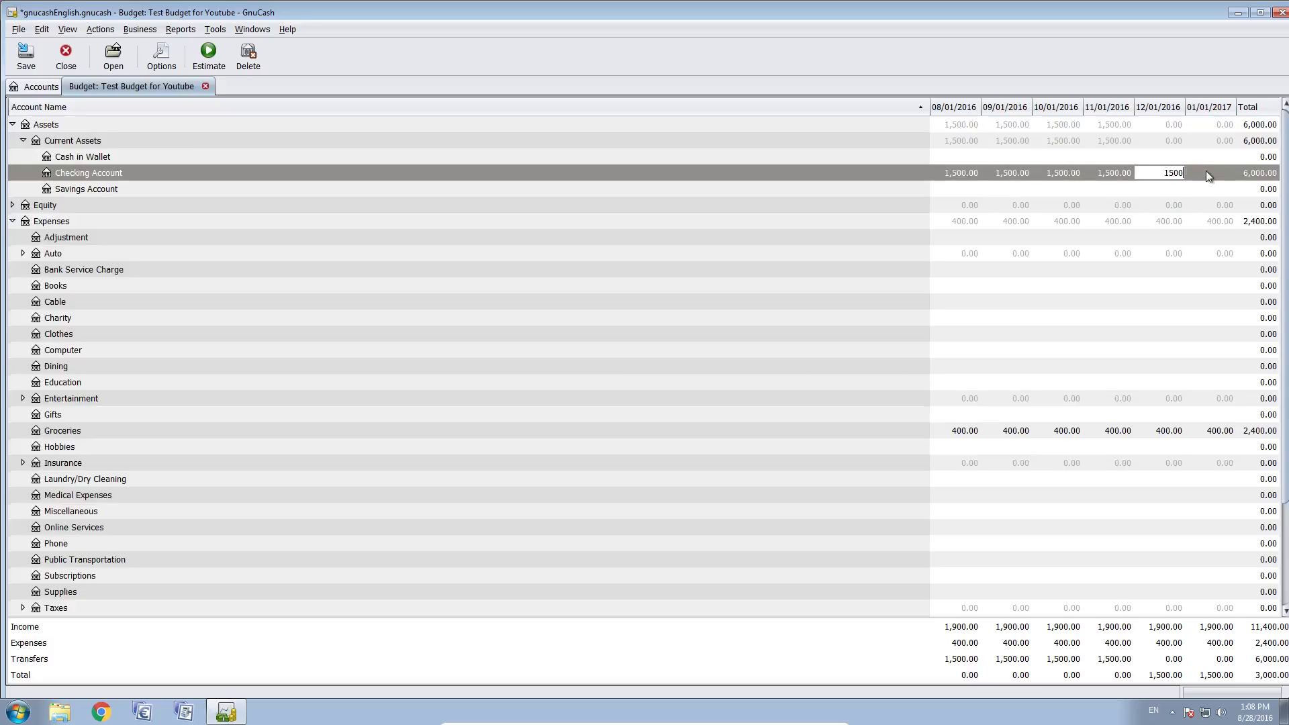
{"action": "key", "text": "Tab"}
{"action": "type", "text": "1500"}
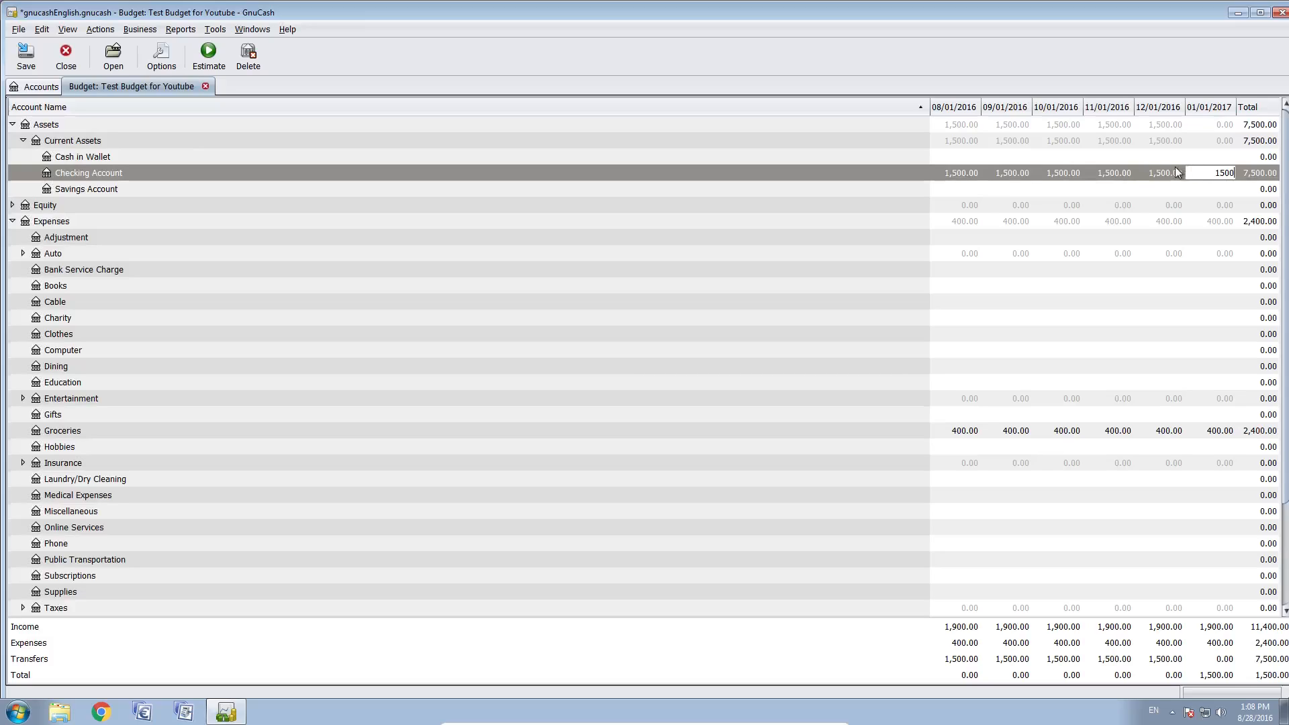
{"action": "key", "text": "Return"}
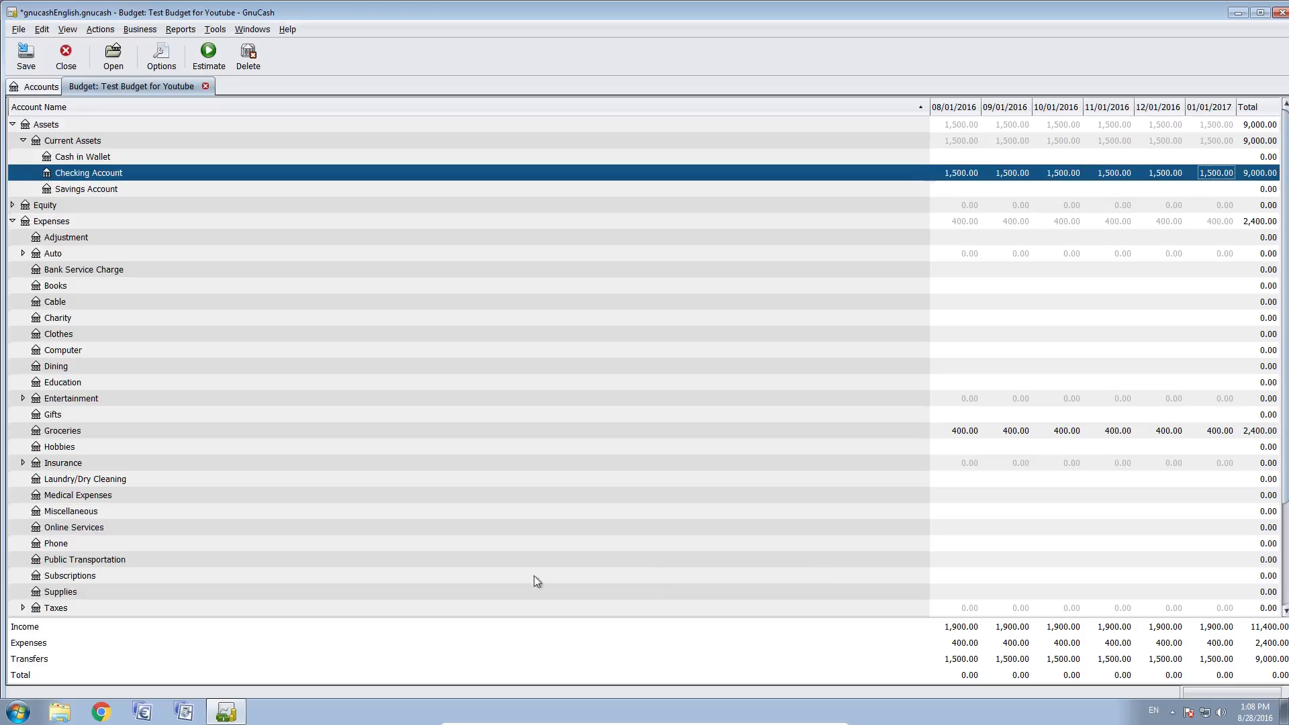
Step: Review the budgeted Checking Account, Groceries and Salary amounts and save the file
{"action": "scroll", "coordinate": [179, 534], "scroll_direction": "down", "scroll_amount": 1}
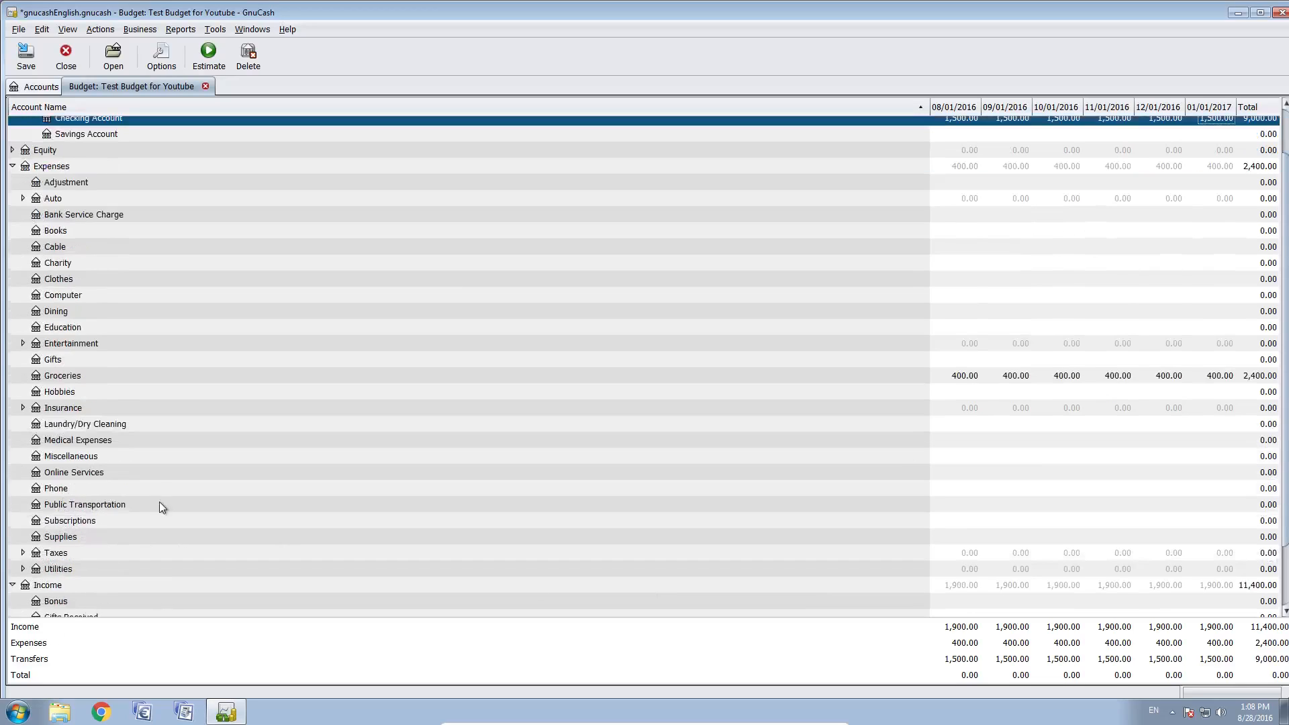
{"action": "scroll", "coordinate": [160, 503], "scroll_direction": "down", "scroll_amount": 2}
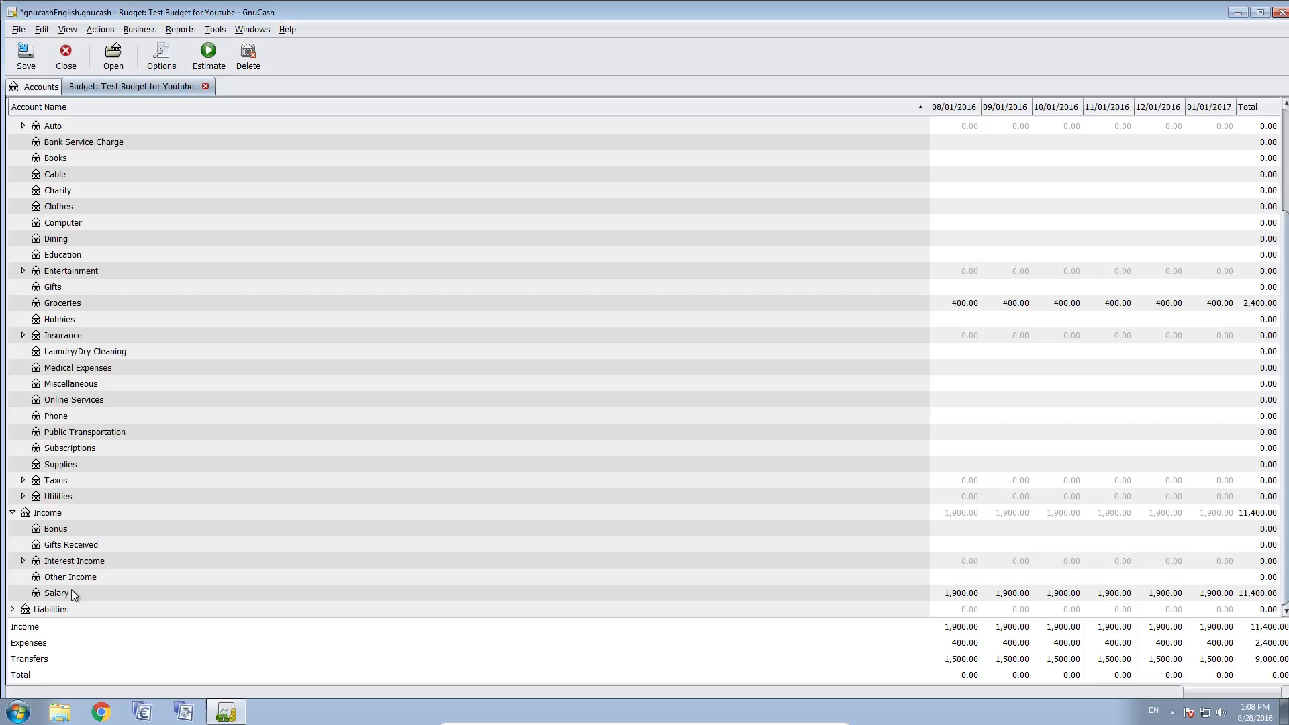
{"action": "scroll", "coordinate": [155, 382], "scroll_direction": "up", "scroll_amount": 1}
{"action": "scroll", "coordinate": [165, 236], "scroll_direction": "up", "scroll_amount": 2}
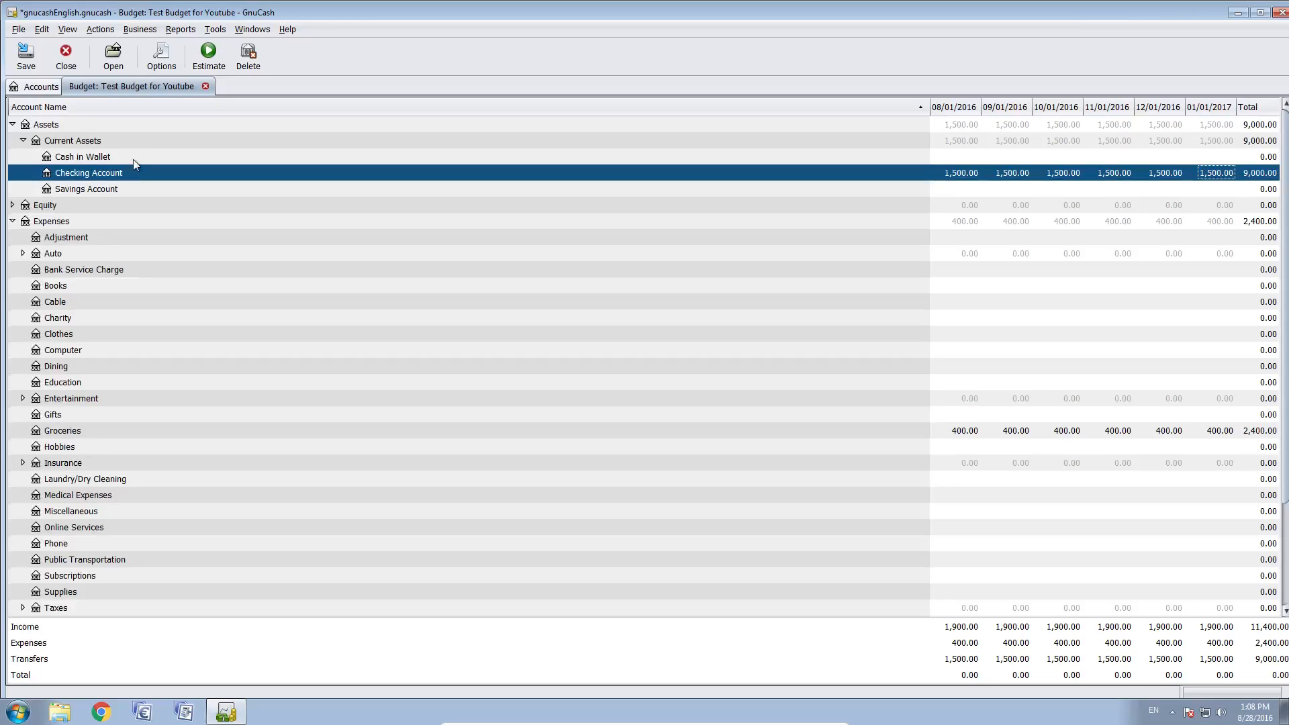
{"action": "scroll", "coordinate": [167, 272], "scroll_direction": "down", "scroll_amount": 5}
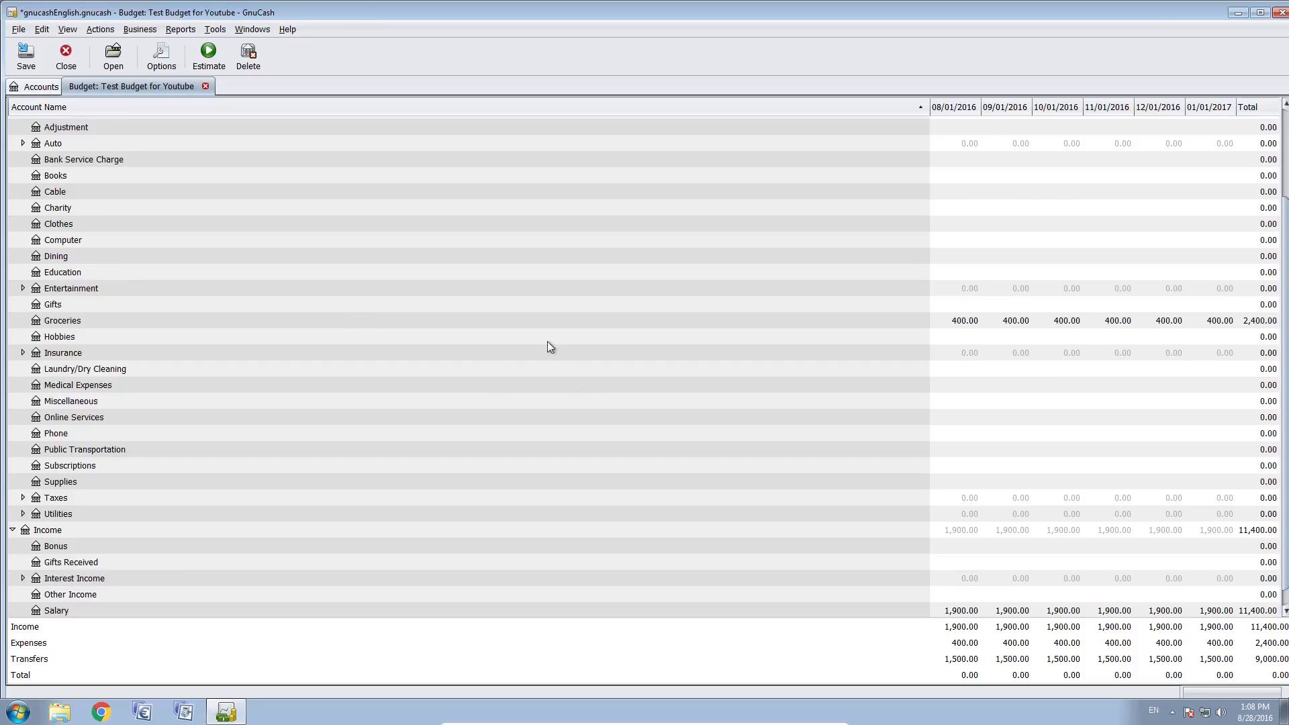
{"action": "scroll", "coordinate": [547, 341], "scroll_direction": "up", "scroll_amount": 3}
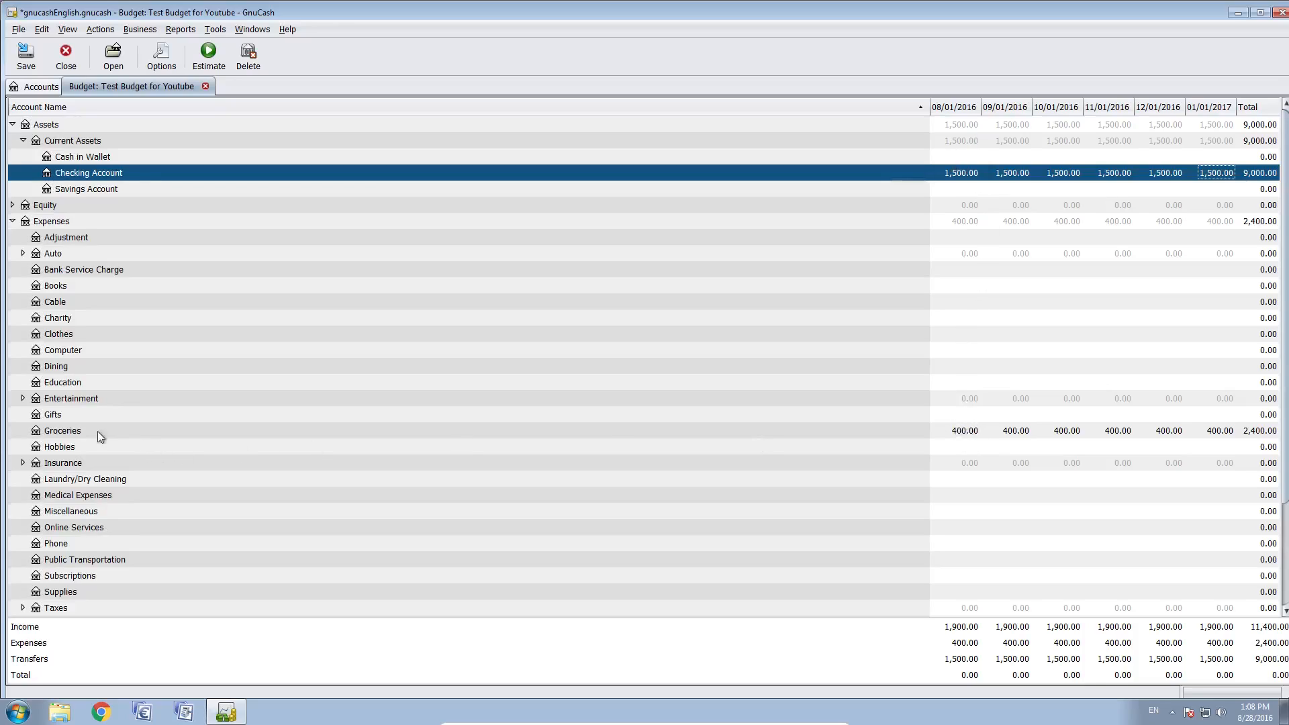
{"action": "scroll", "coordinate": [940, 453], "scroll_direction": "down", "scroll_amount": 5}
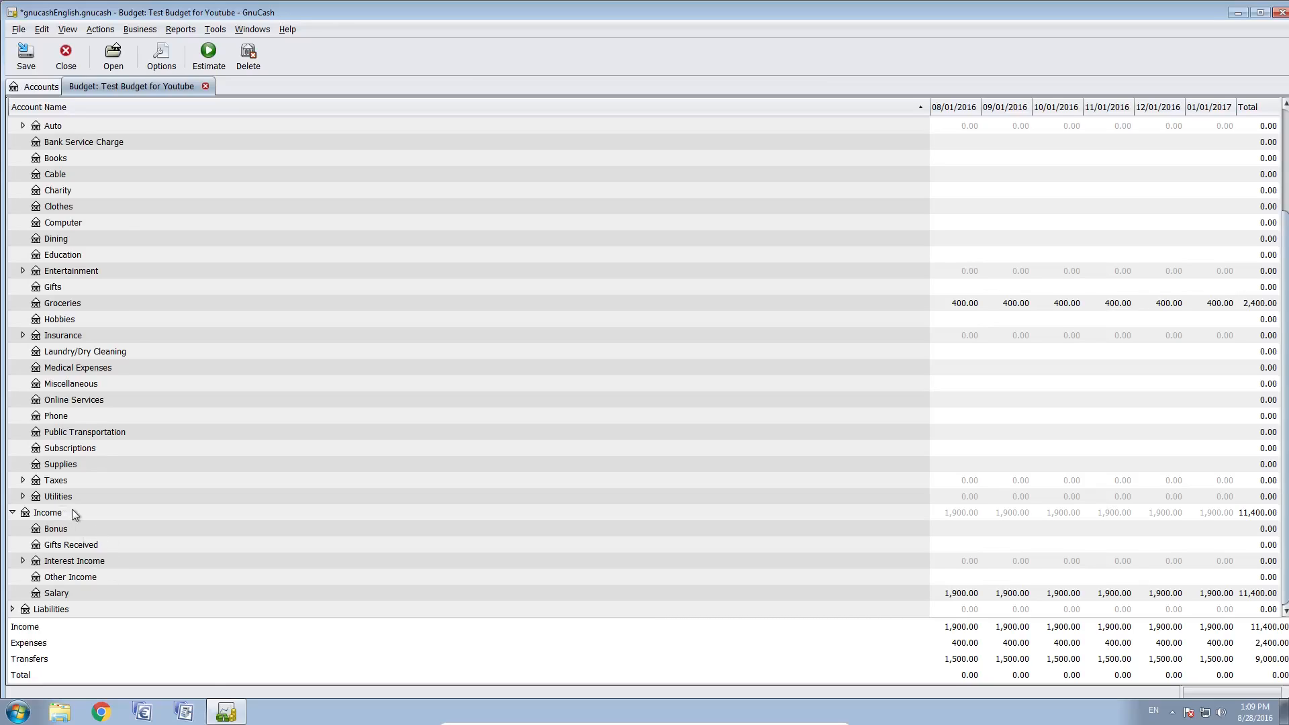
{"action": "key", "text": "ctrl+s"}
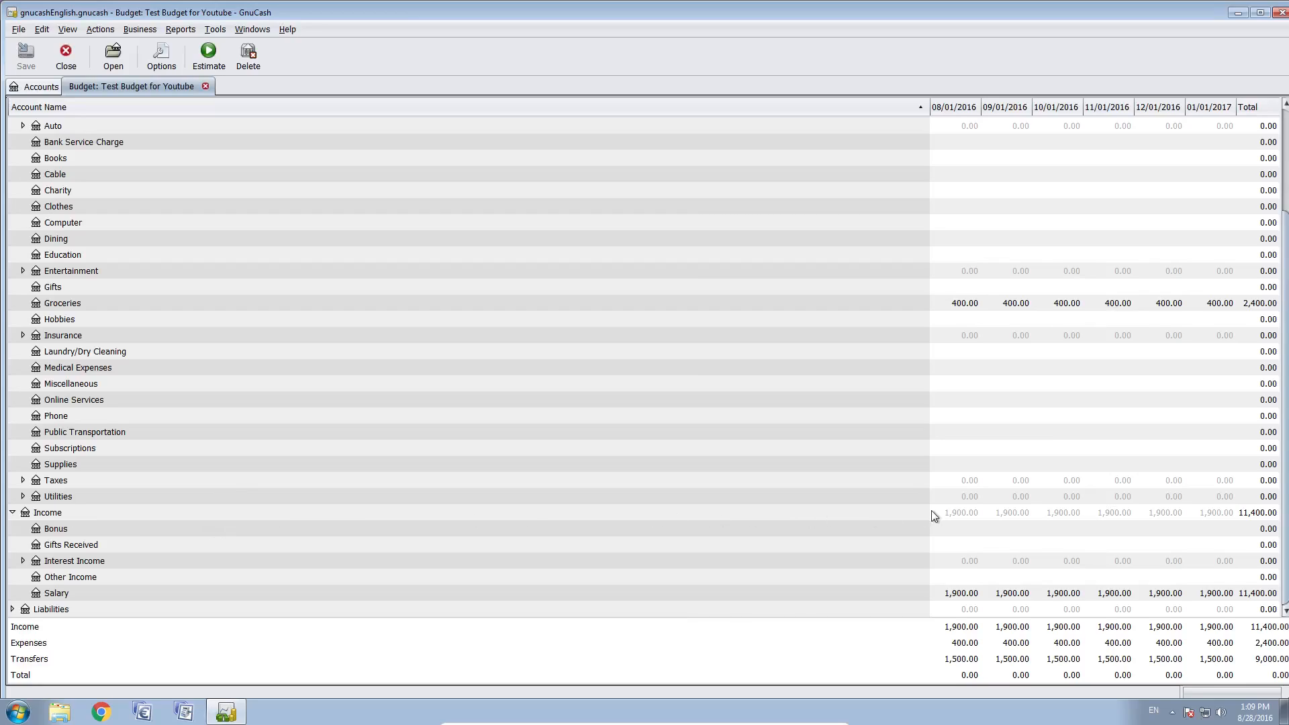
Step: Enter the 1,900.00 amount directly on the parent Income account for the period 08/01/2016
{"action": "left_click", "coordinate": [957, 512]}
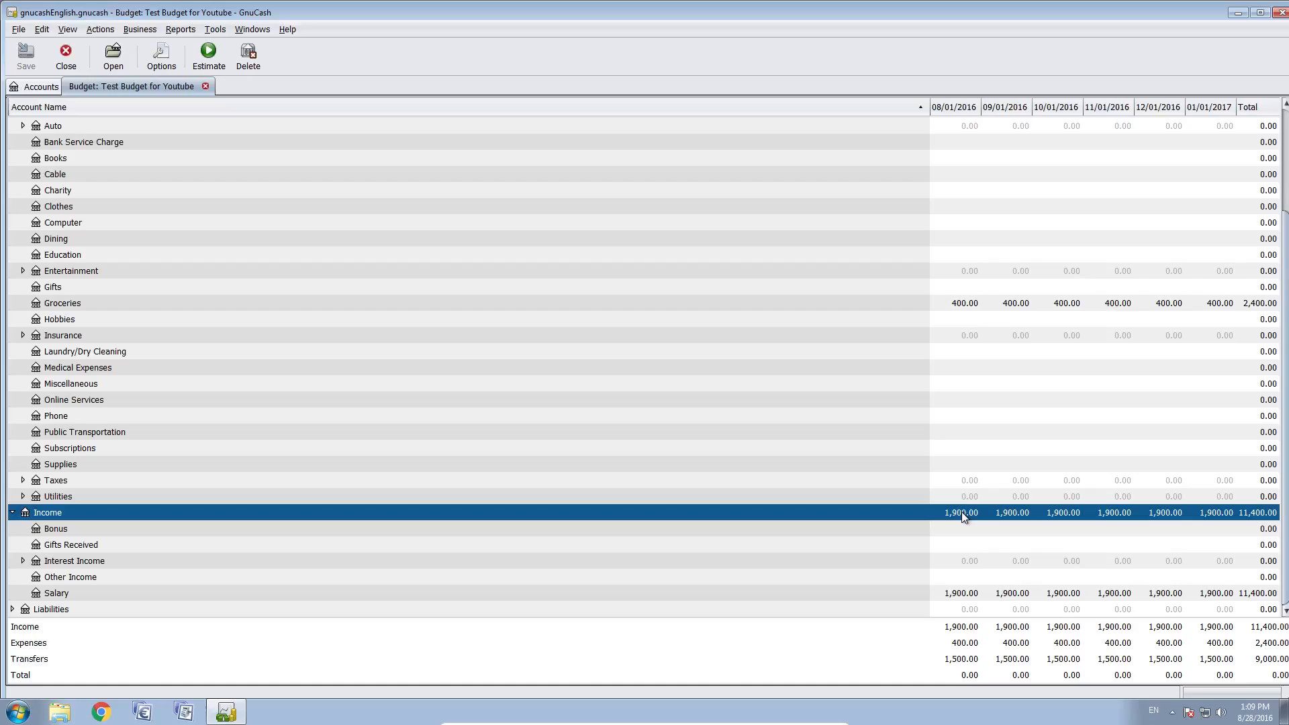
{"action": "left_click", "coordinate": [962, 512]}
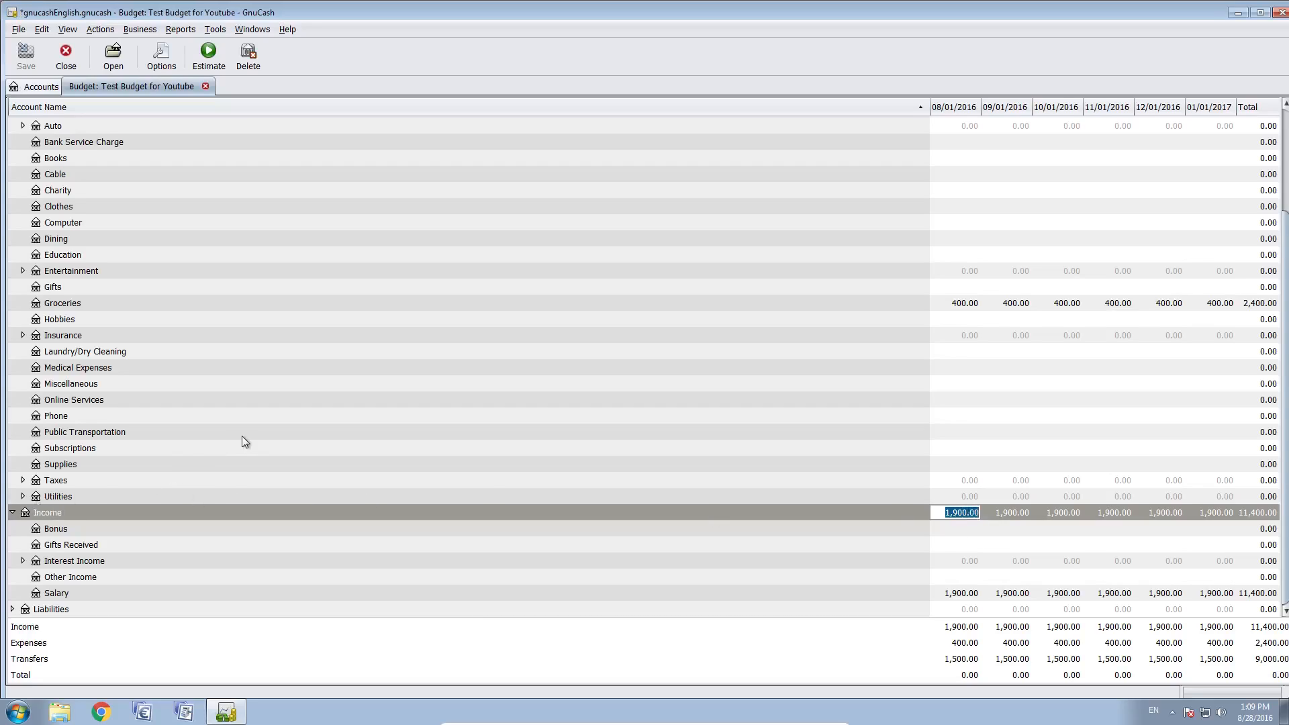
{"action": "left_click", "coordinate": [306, 435]}
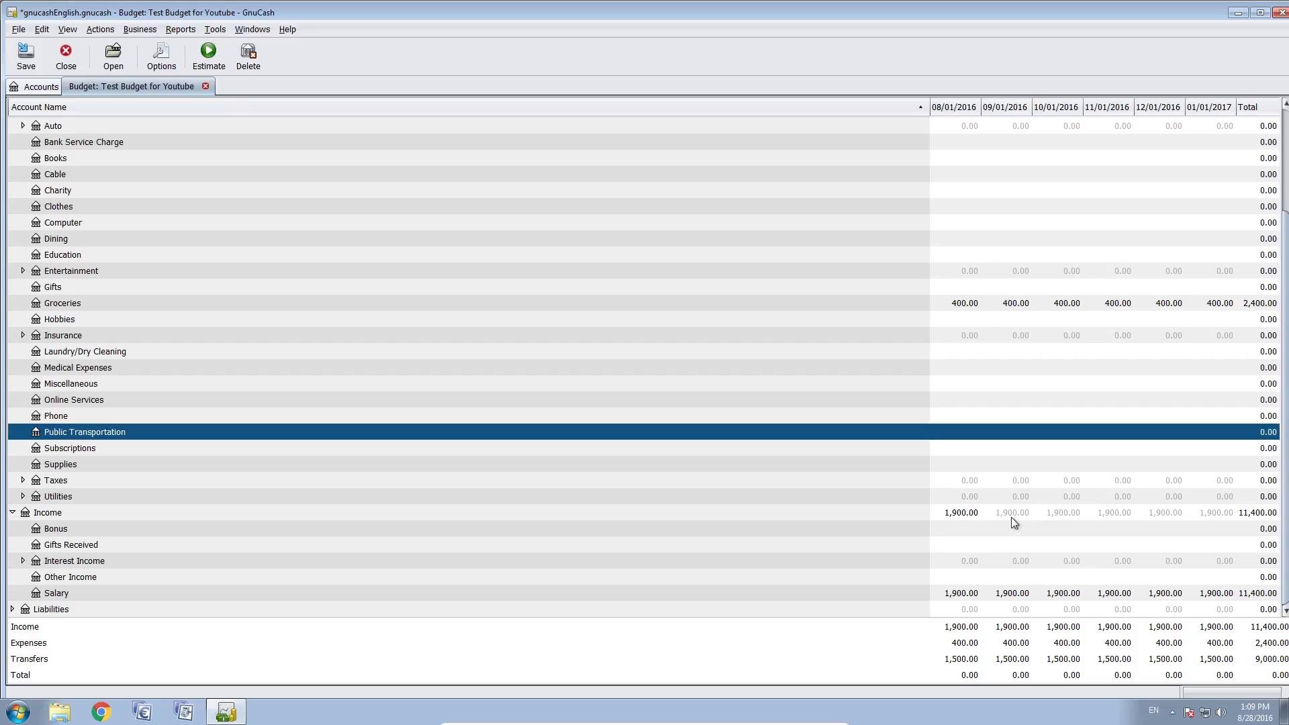
Step: Clear the directly entered amount of the parent Income account for the period 08/01/2016
{"action": "left_click", "coordinate": [967, 517]}
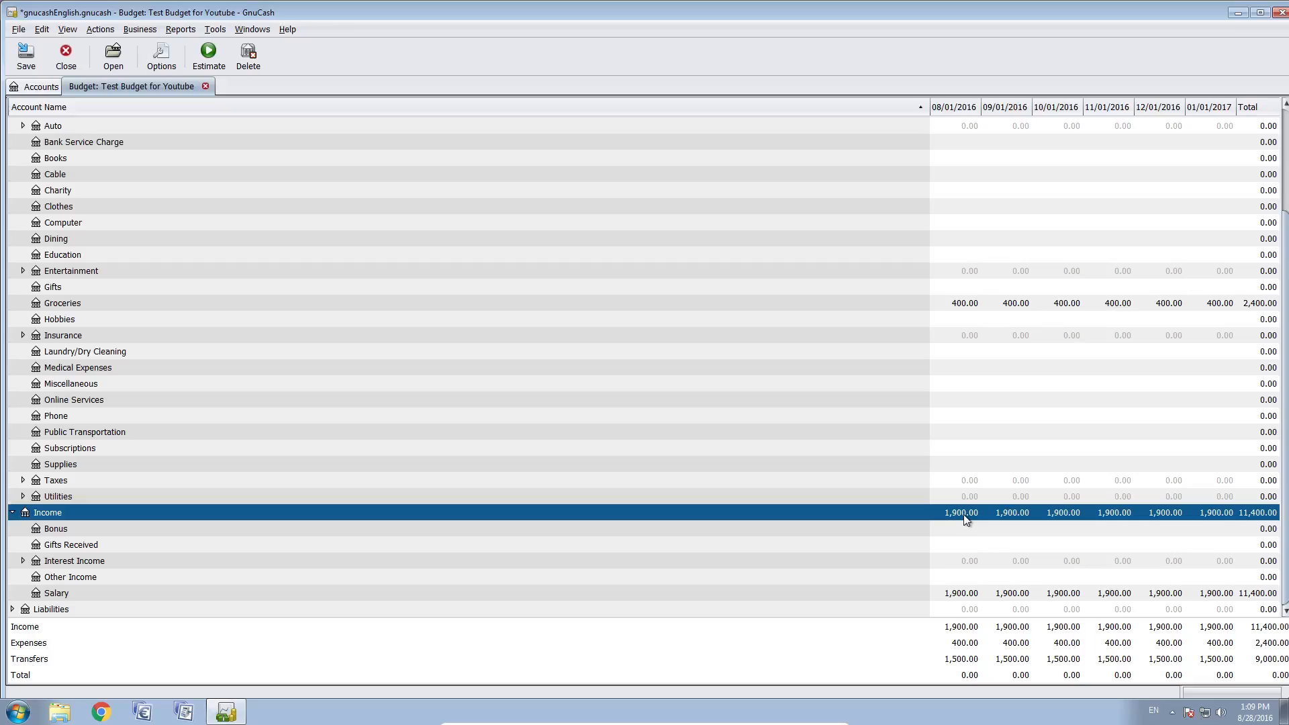
{"action": "left_click", "coordinate": [964, 514]}
{"action": "key", "text": "BackSpace"}
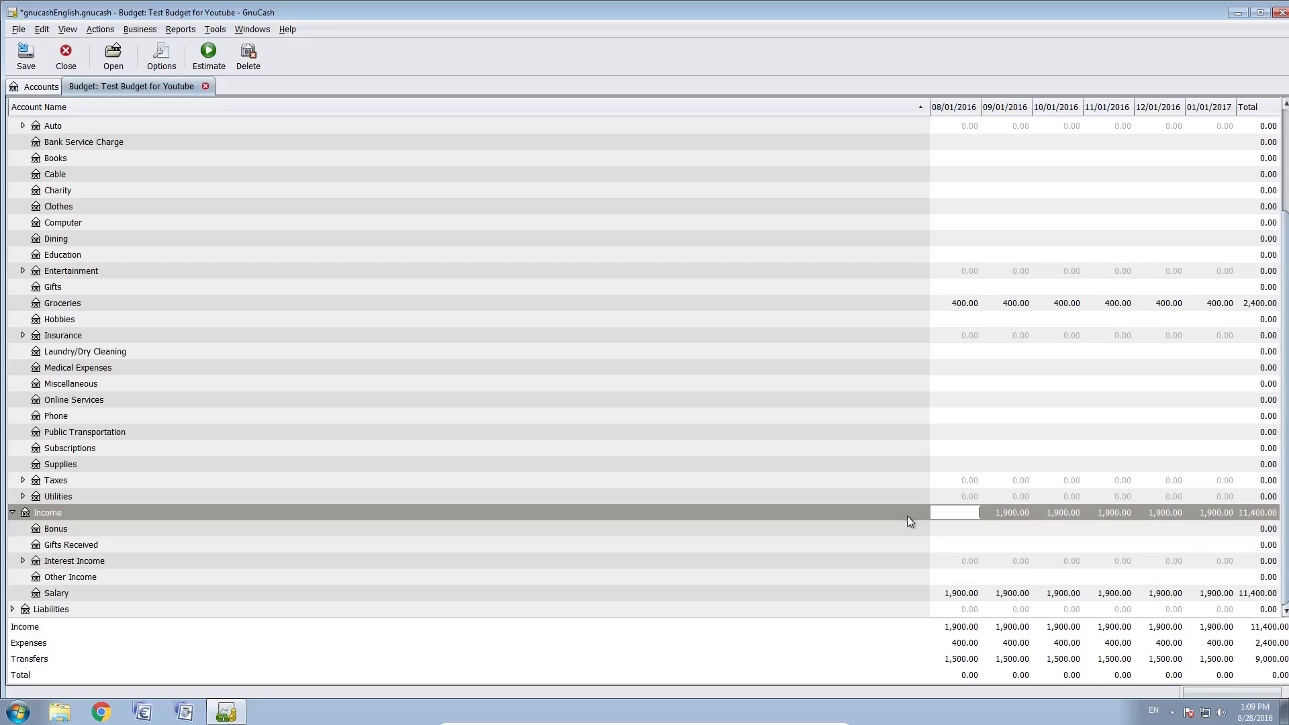
{"action": "key", "text": "Return"}
{"action": "left_click", "coordinate": [847, 561]}
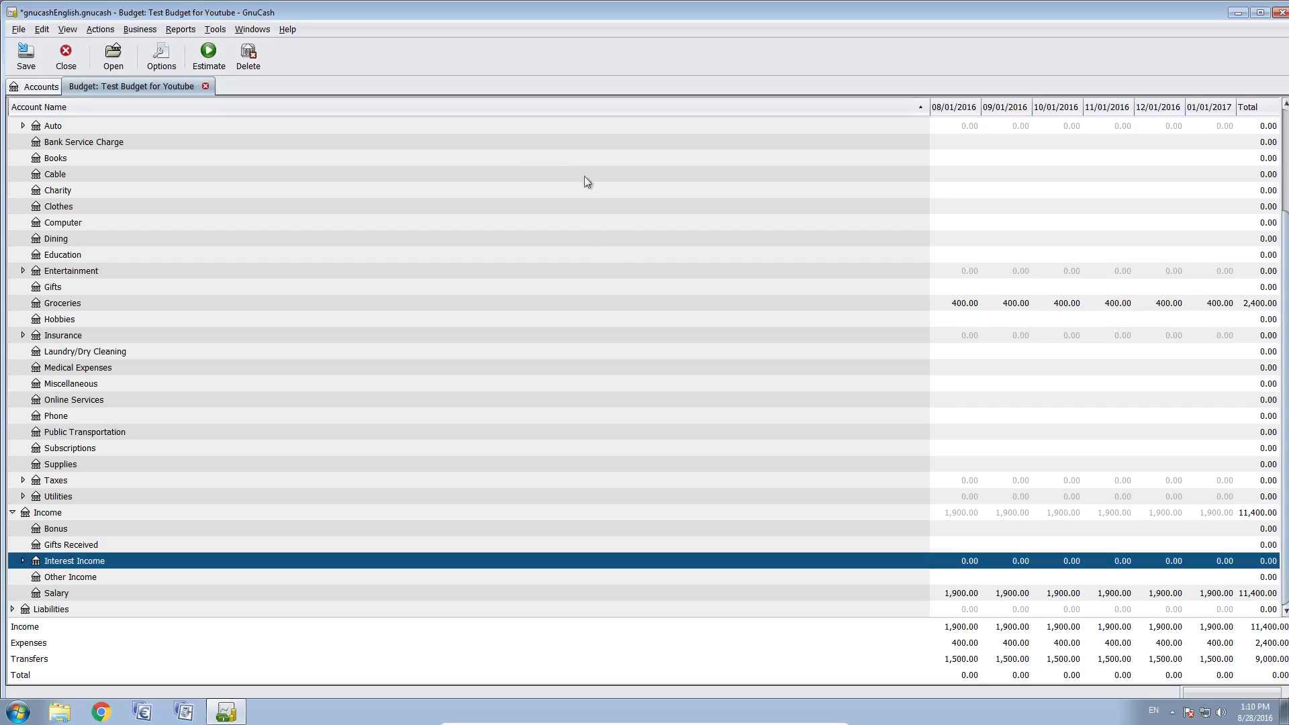
Step: Open the Budget Barchart report and inspect the budget and actual bars of the Checking Account
{"action": "left_click", "coordinate": [180, 28]}
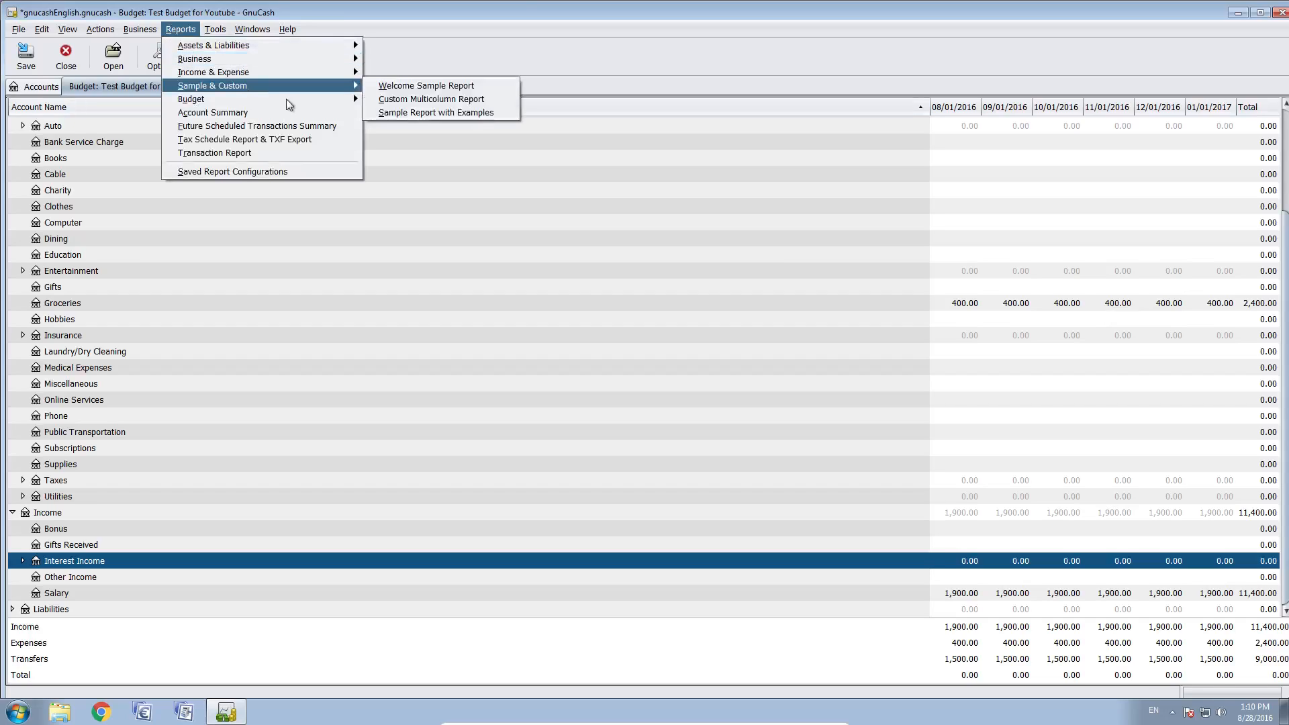
{"action": "mouse_move", "coordinate": [285, 104]}
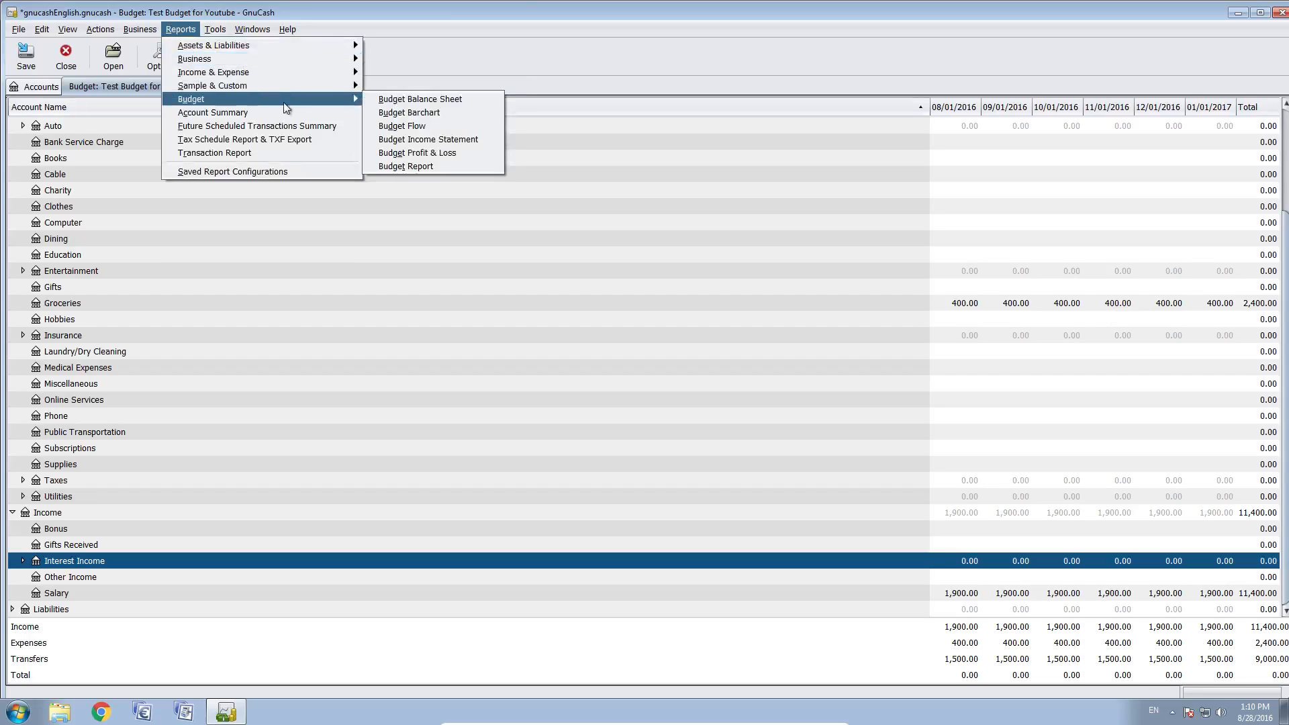
{"action": "left_click", "coordinate": [444, 112]}
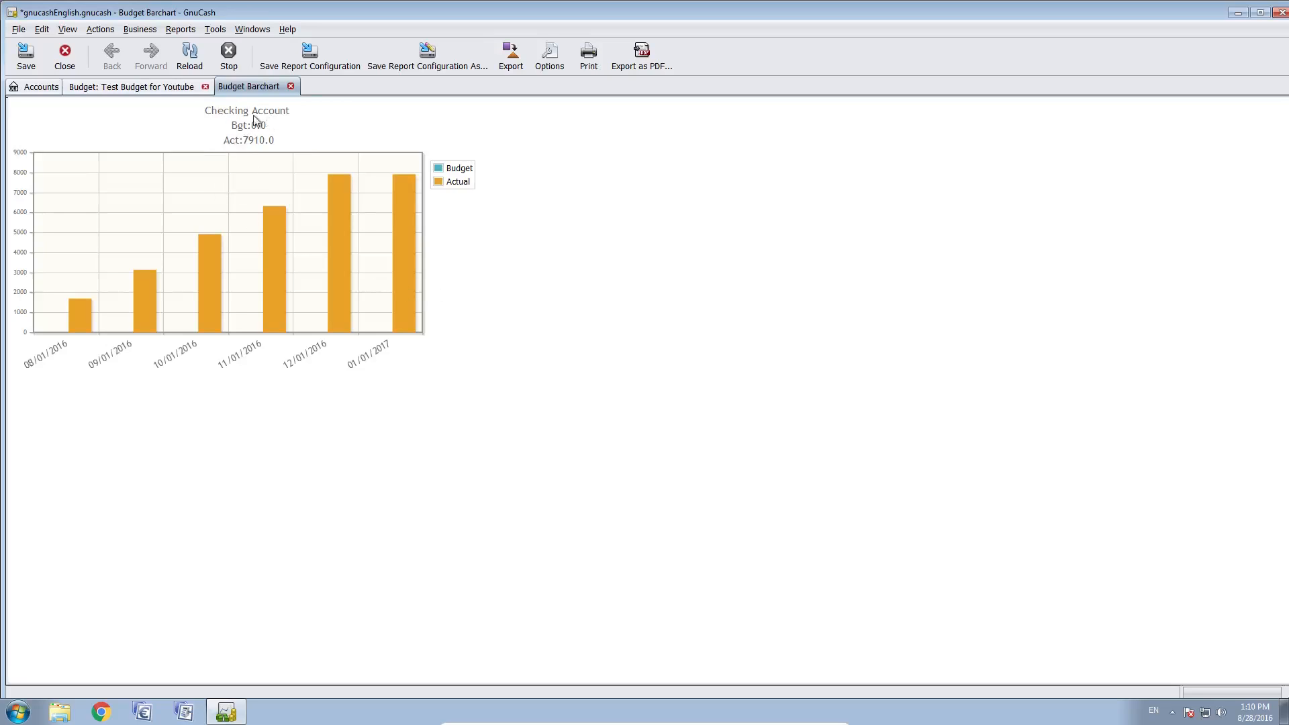
{"action": "mouse_move", "coordinate": [403, 198]}
{"action": "left_click", "coordinate": [174, 90]}
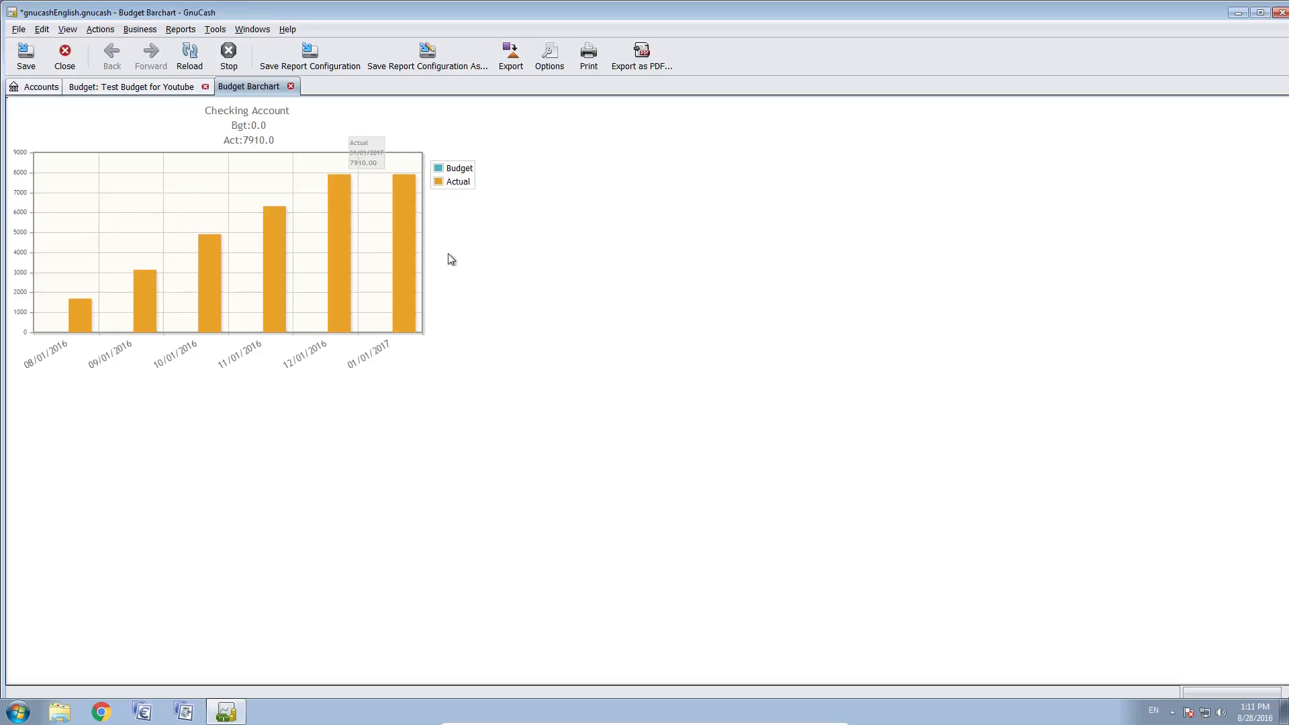
{"action": "left_click", "coordinate": [550, 57]}
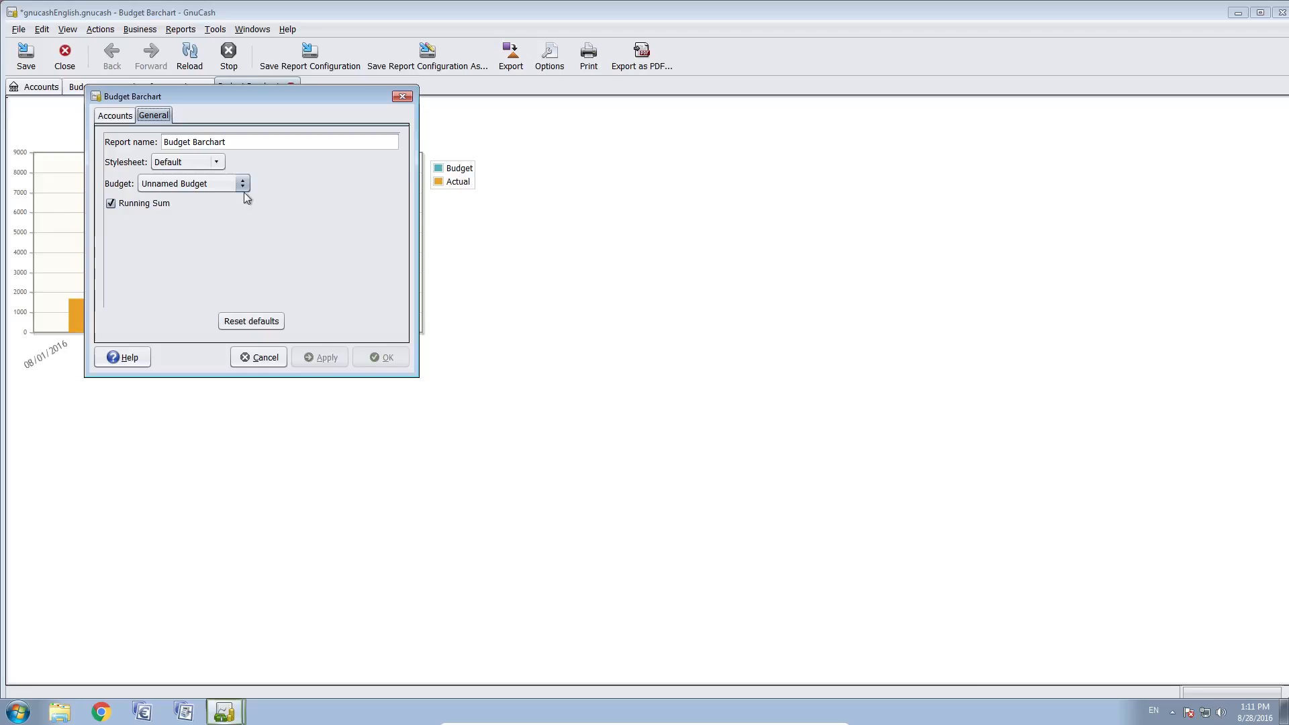
{"action": "left_click", "coordinate": [194, 186]}
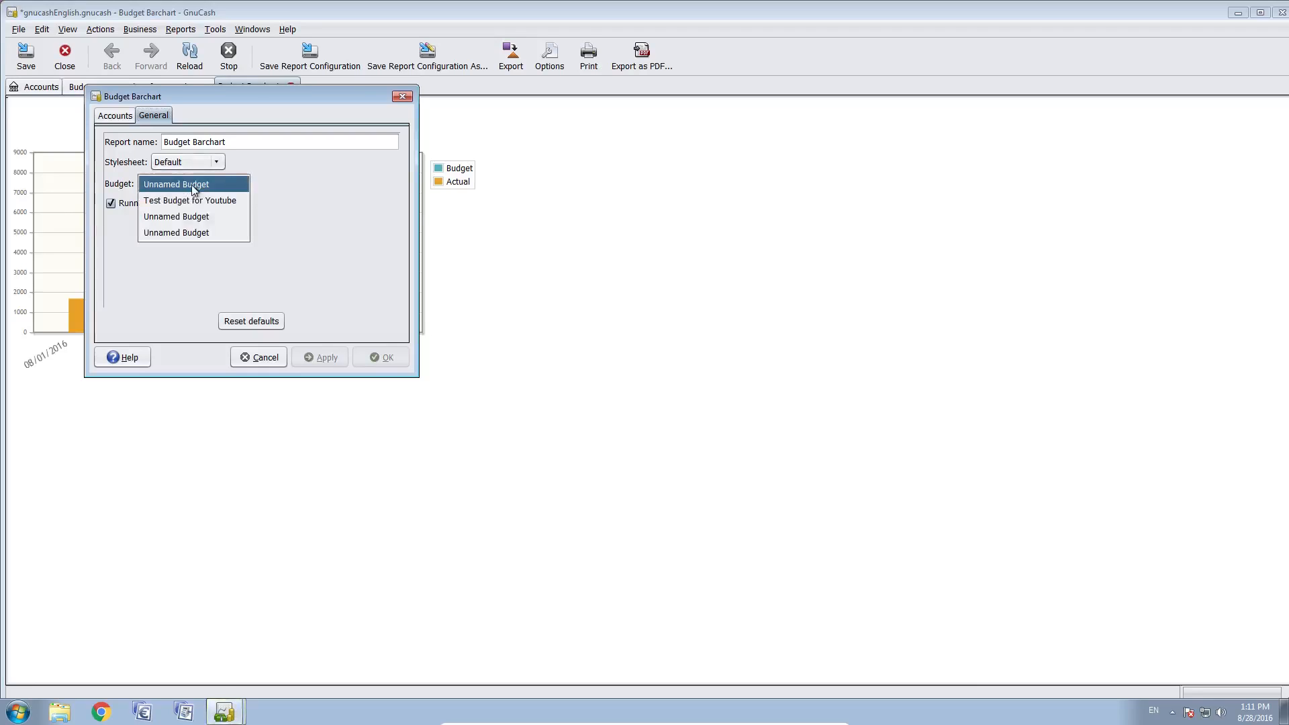
{"action": "left_click", "coordinate": [324, 184]}
{"action": "left_click_drag", "start_coordinate": [302, 97], "coordinate": [623, 225]}
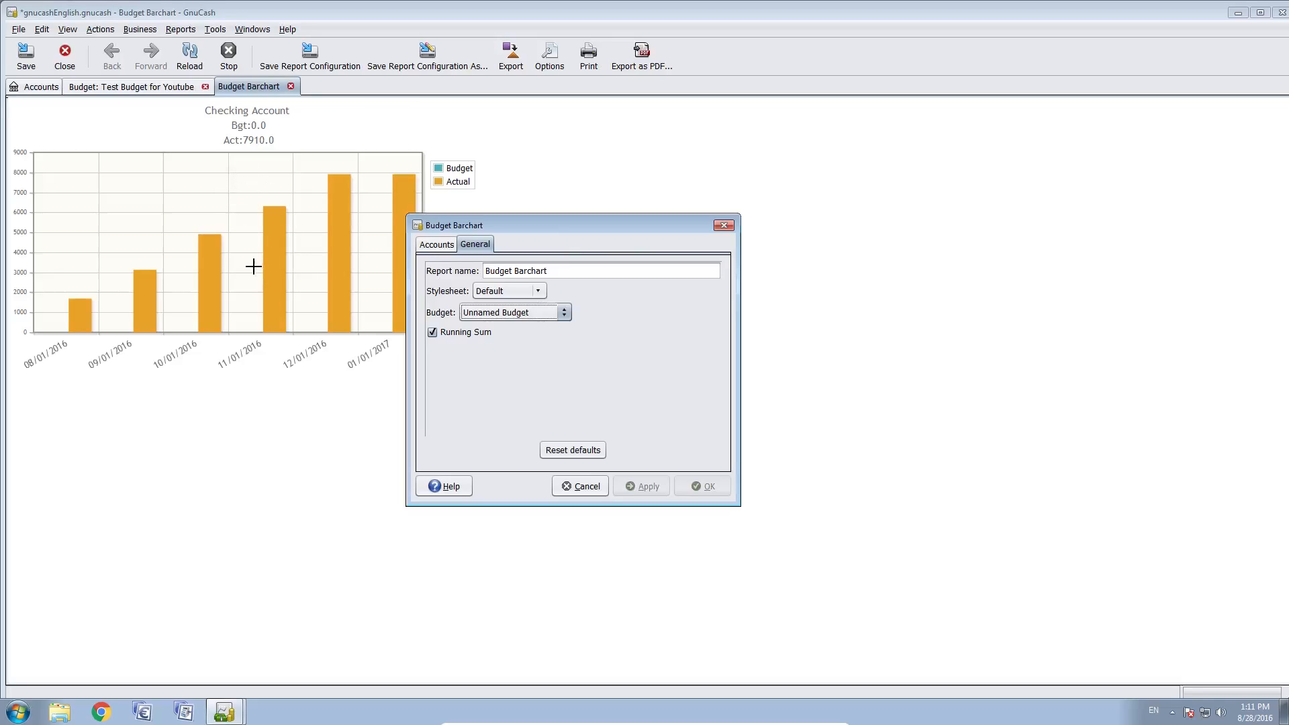
{"action": "mouse_move", "coordinate": [305, 258]}
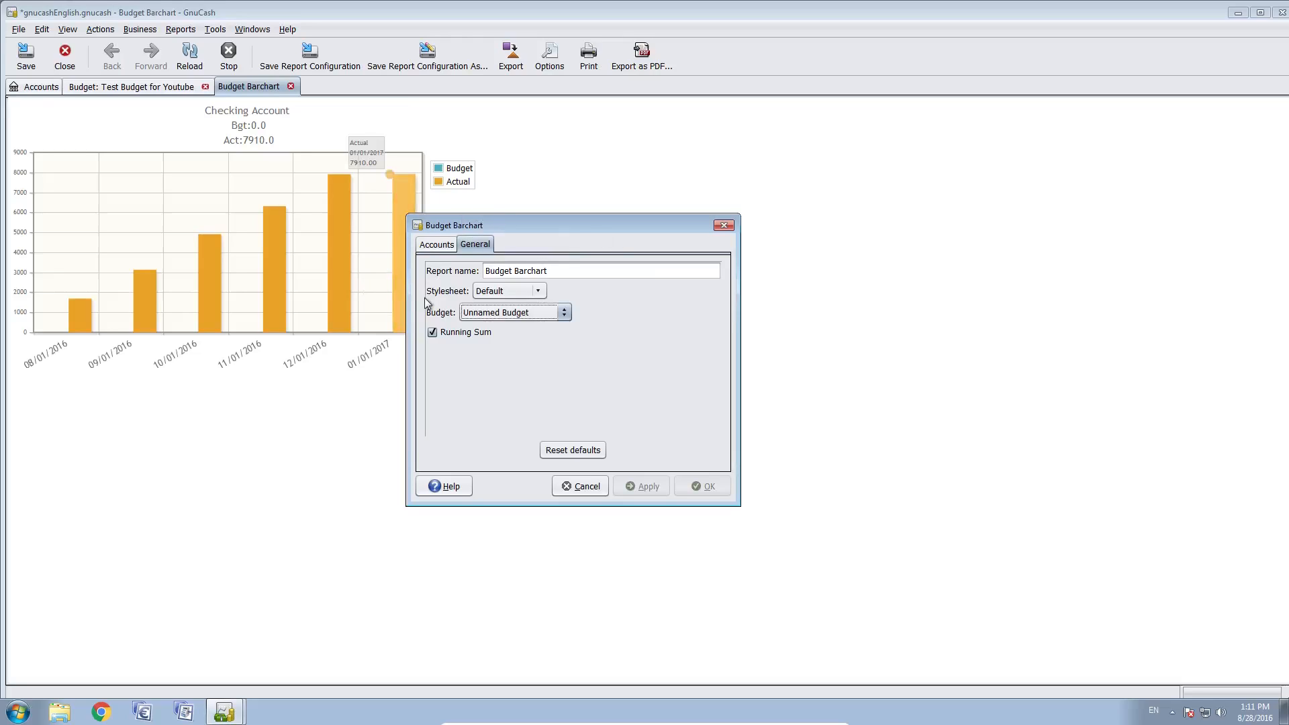
{"action": "left_click", "coordinate": [554, 312]}
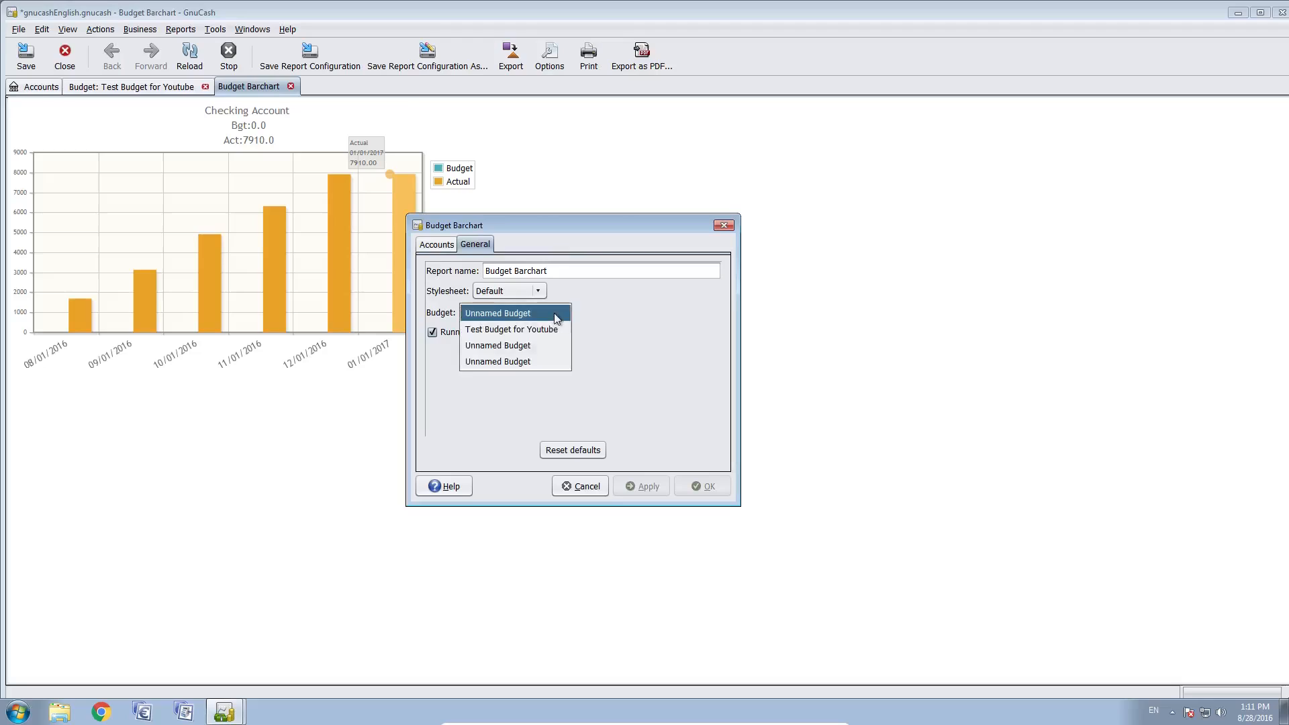
{"action": "left_click", "coordinate": [591, 314]}
{"action": "left_click", "coordinate": [582, 486]}
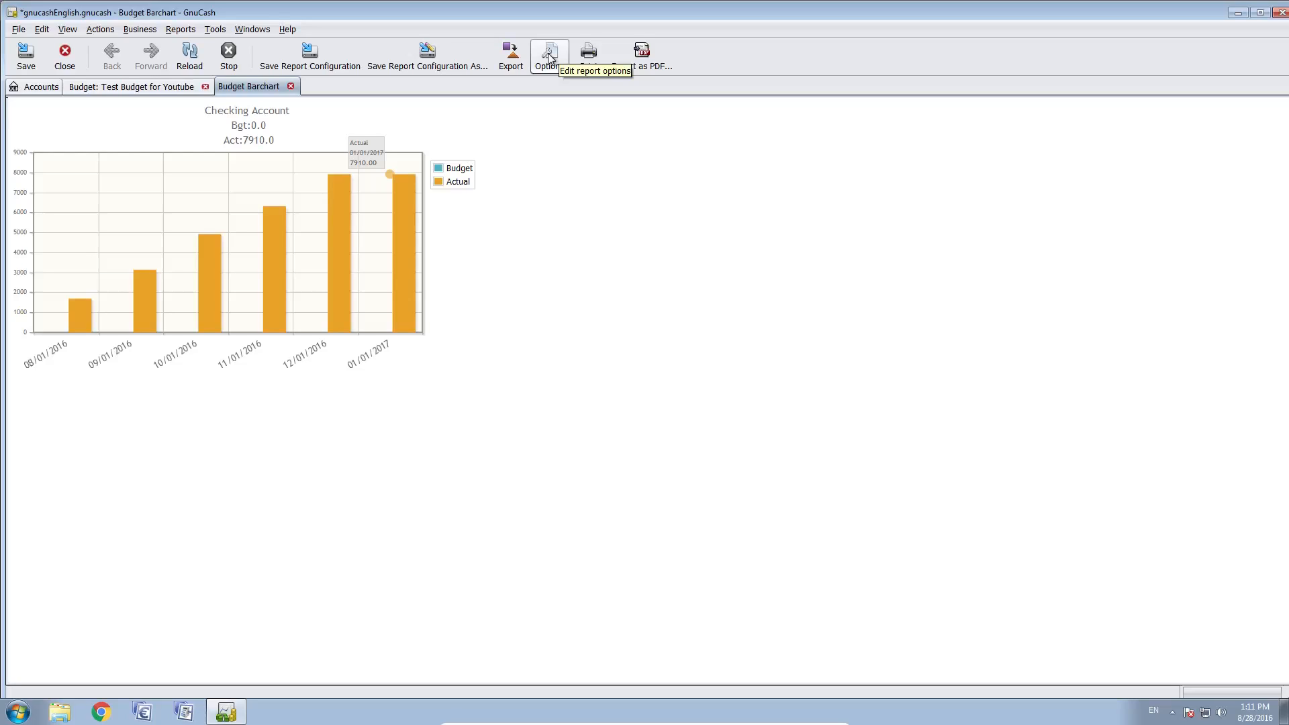
Step: Set the barchart report's budget to Test Budget for Youtube and inspect the Checking Account's budget and actual bars
{"action": "left_click", "coordinate": [548, 54]}
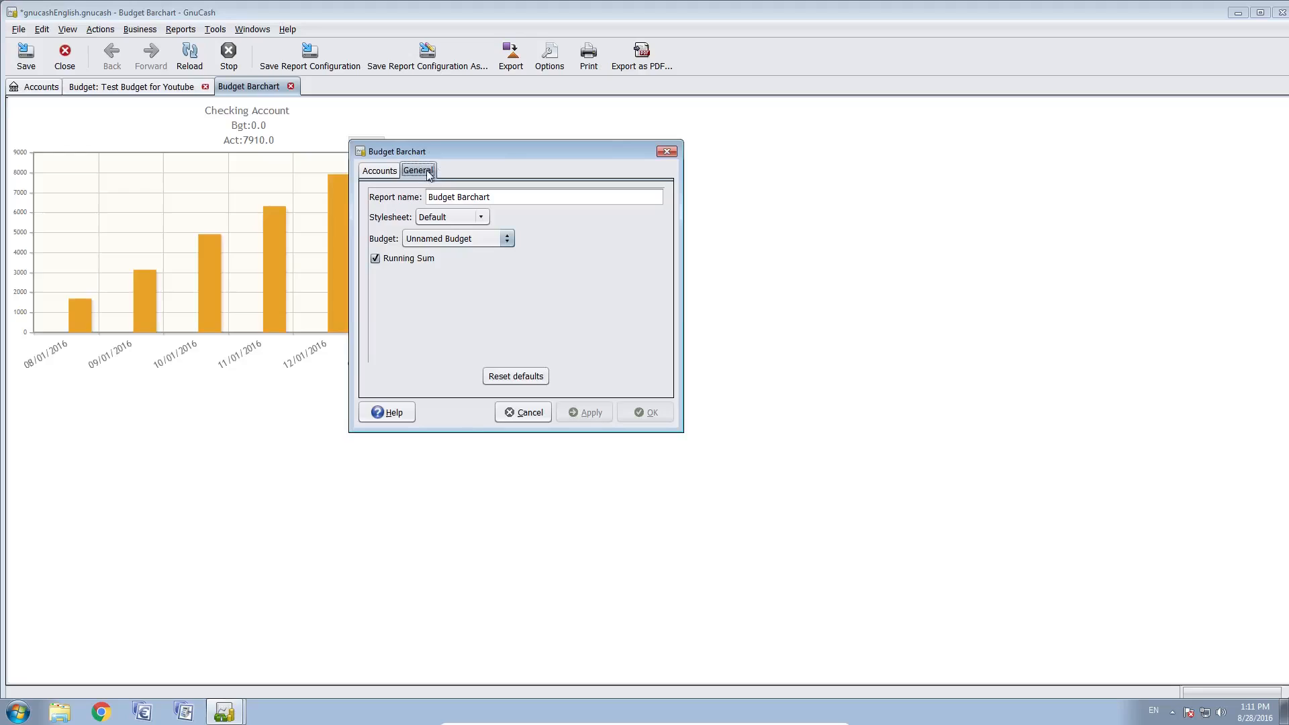
{"action": "left_click", "coordinate": [507, 241]}
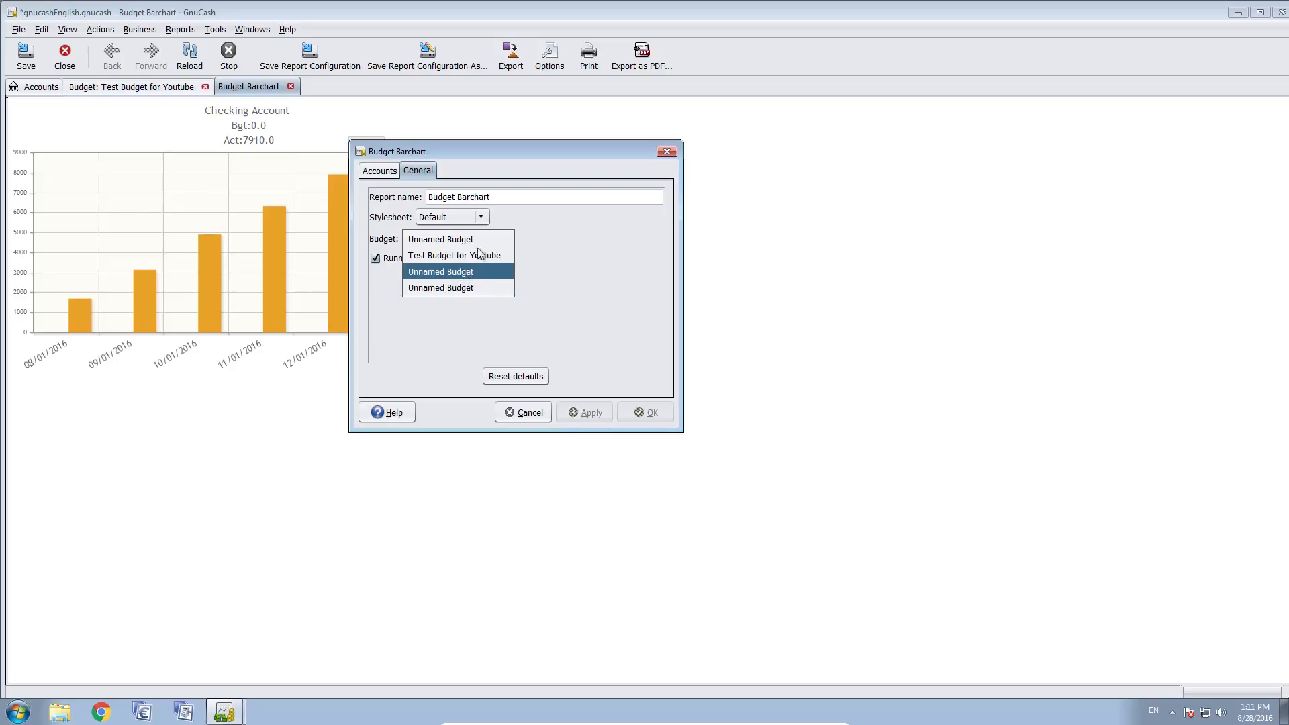
{"action": "left_click", "coordinate": [445, 256]}
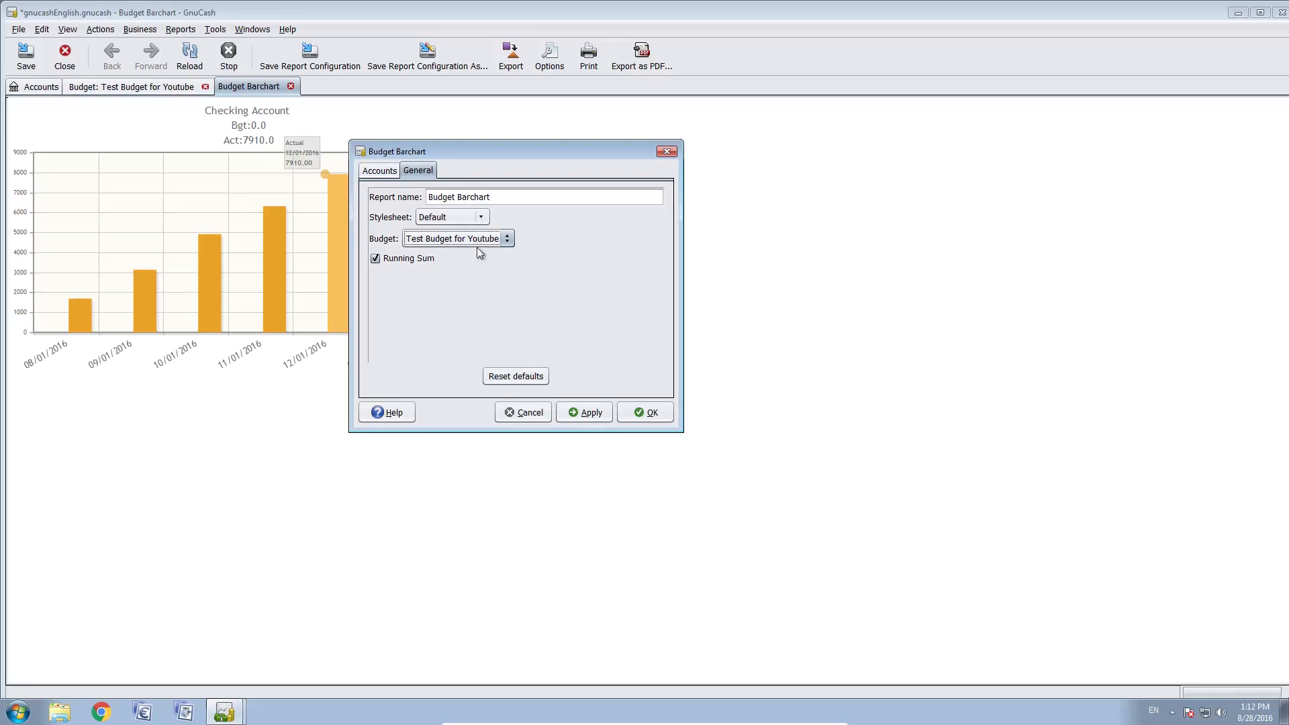
{"action": "left_click", "coordinate": [642, 412]}
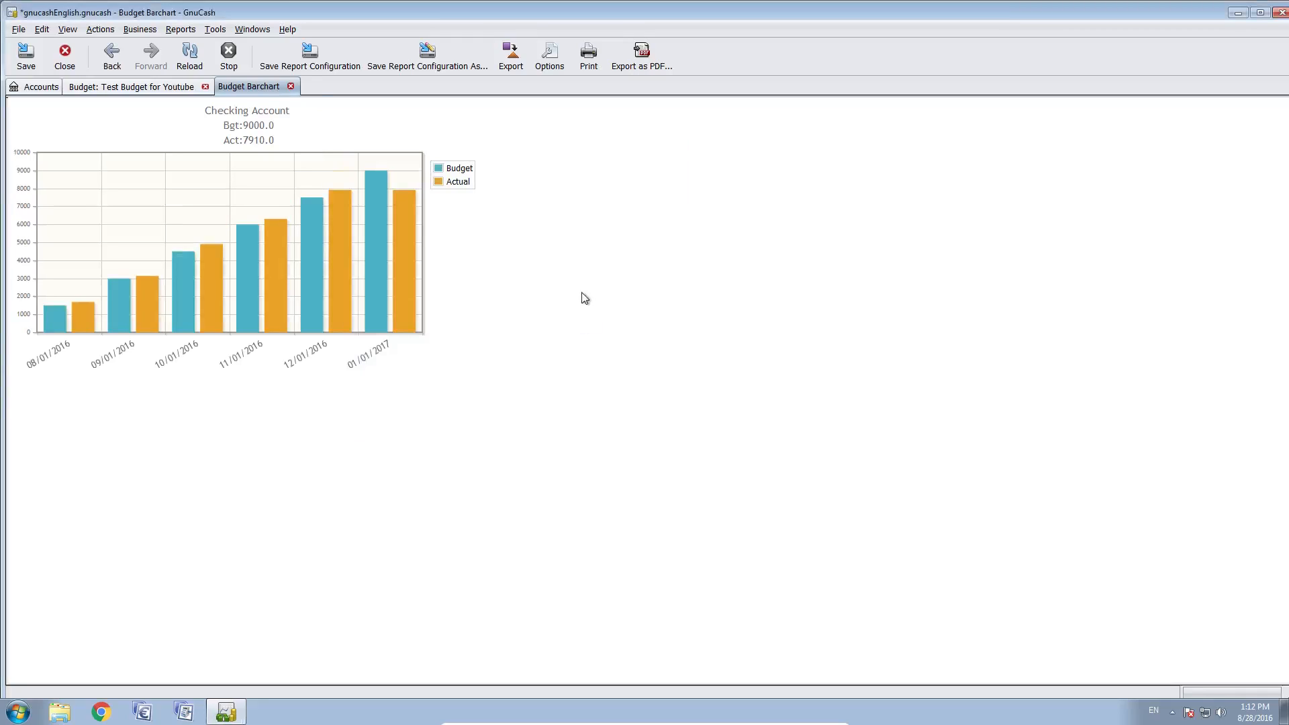
{"action": "mouse_move", "coordinate": [382, 220]}
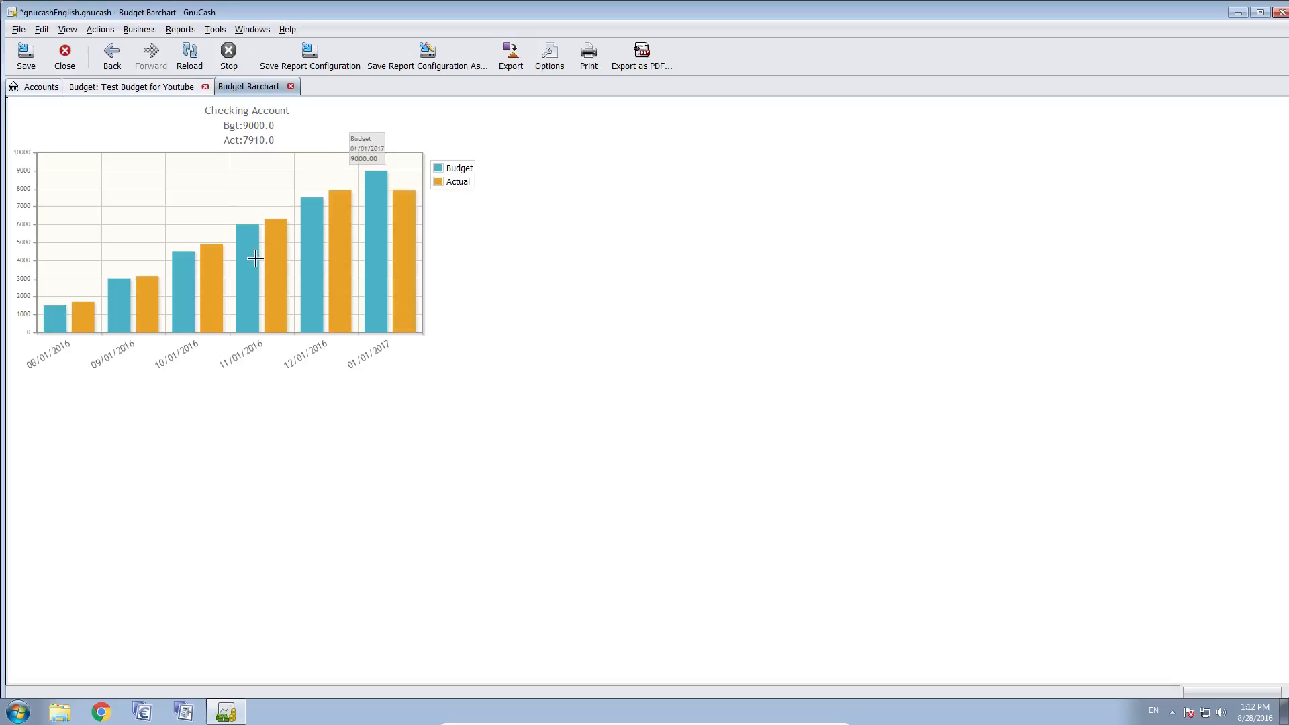
{"action": "mouse_move", "coordinate": [137, 294]}
{"action": "mouse_move", "coordinate": [82, 316]}
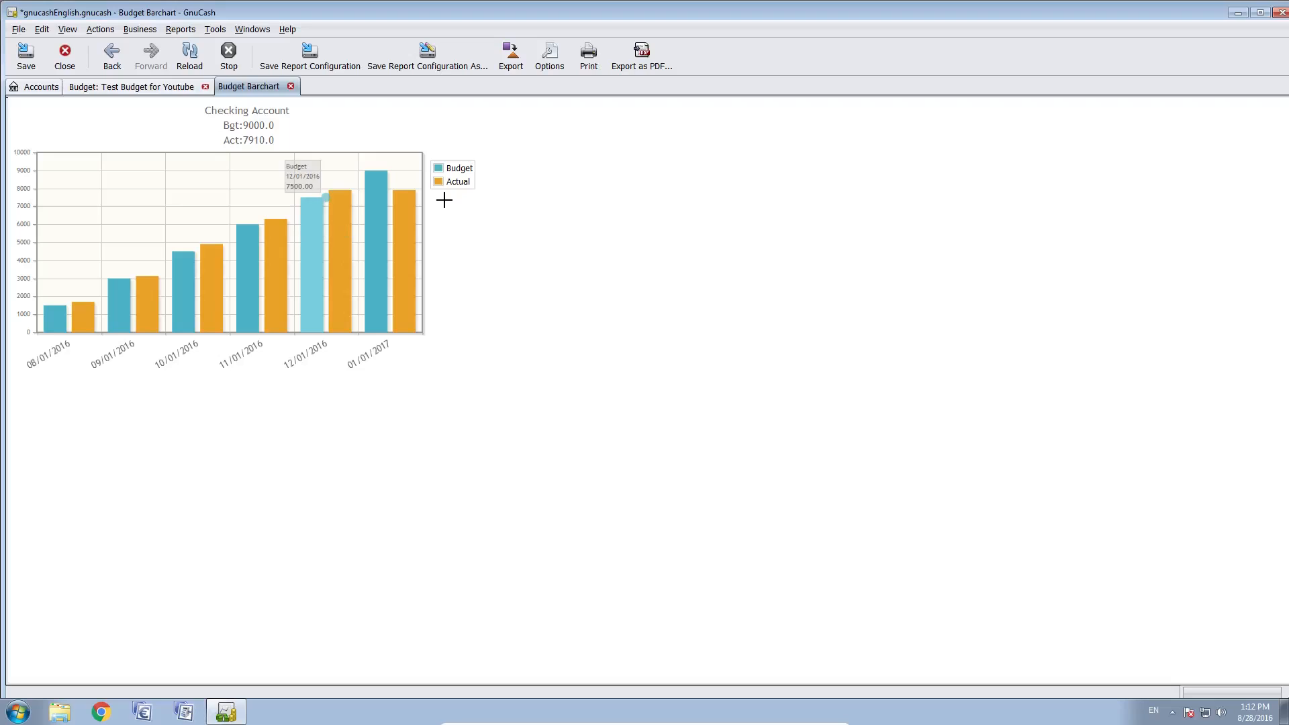
Step: Change the barchart report's account selection to only the Groceries account under Expenses
{"action": "left_click", "coordinate": [548, 53]}
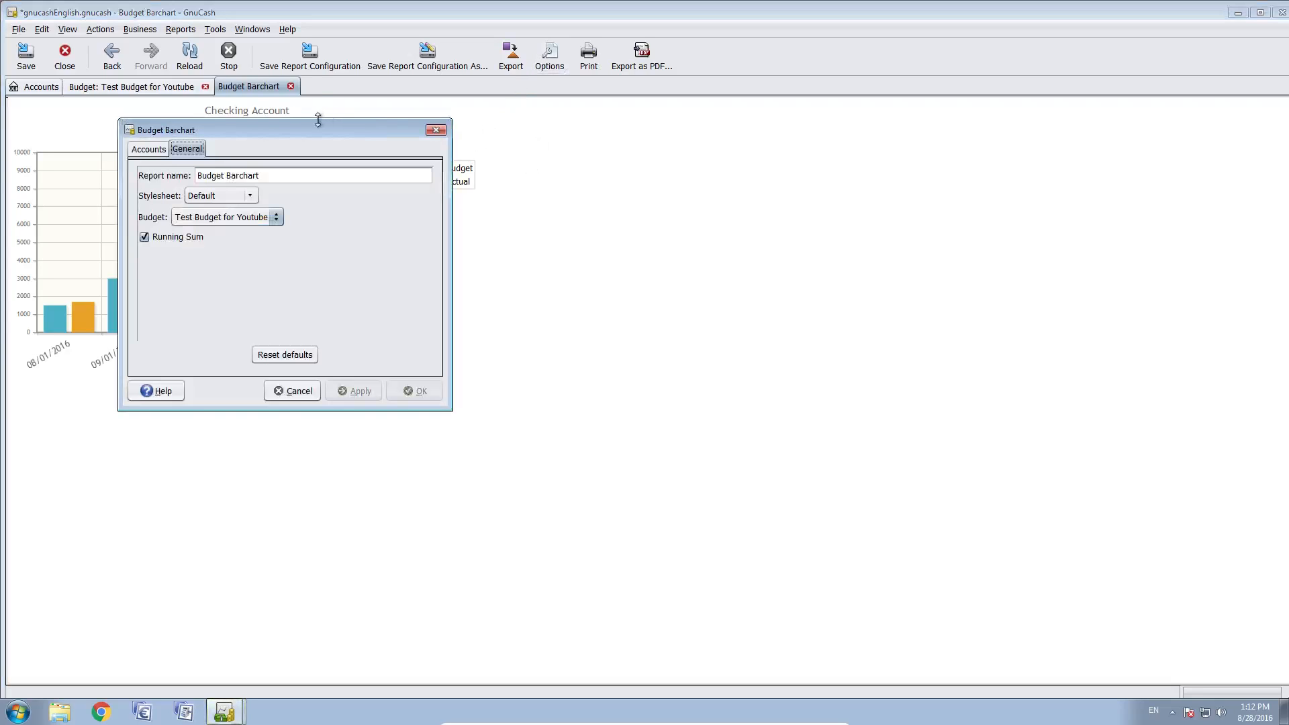
{"action": "left_click_drag", "start_coordinate": [300, 129], "coordinate": [506, 193]}
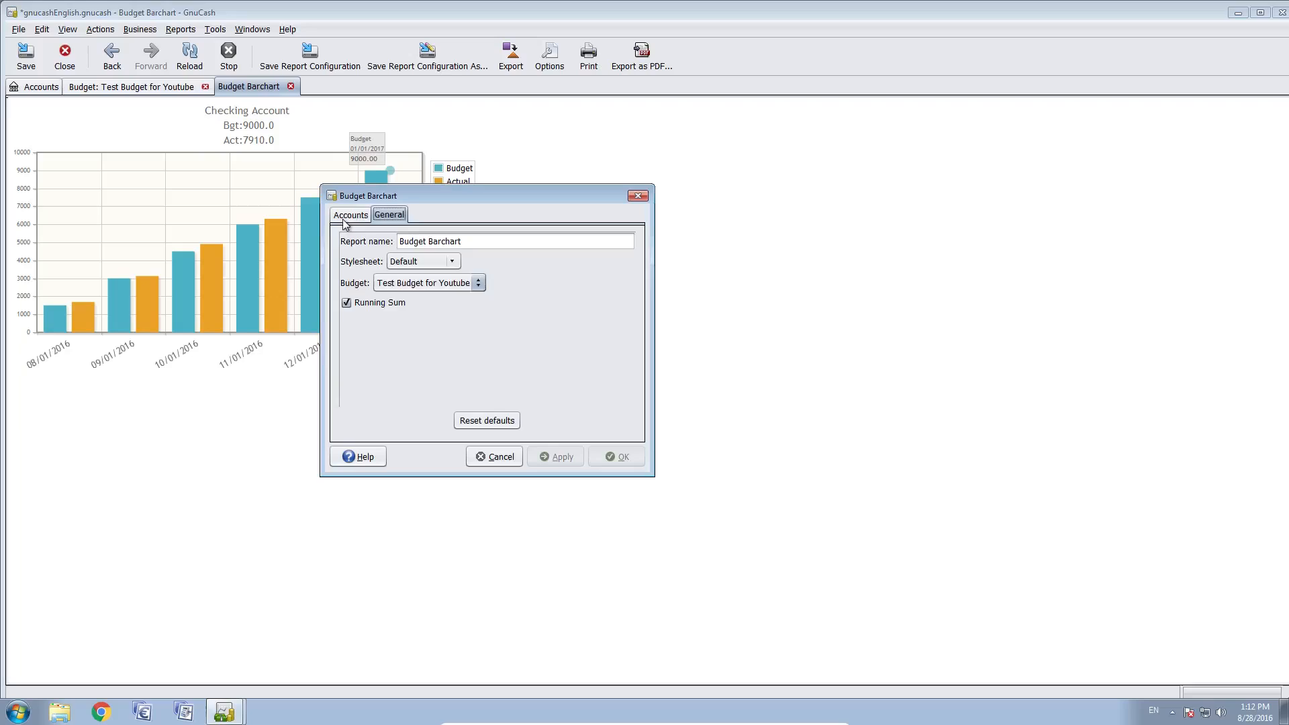
{"action": "left_click", "coordinate": [346, 215]}
{"action": "scroll", "coordinate": [462, 279], "scroll_direction": "up", "scroll_amount": 1}
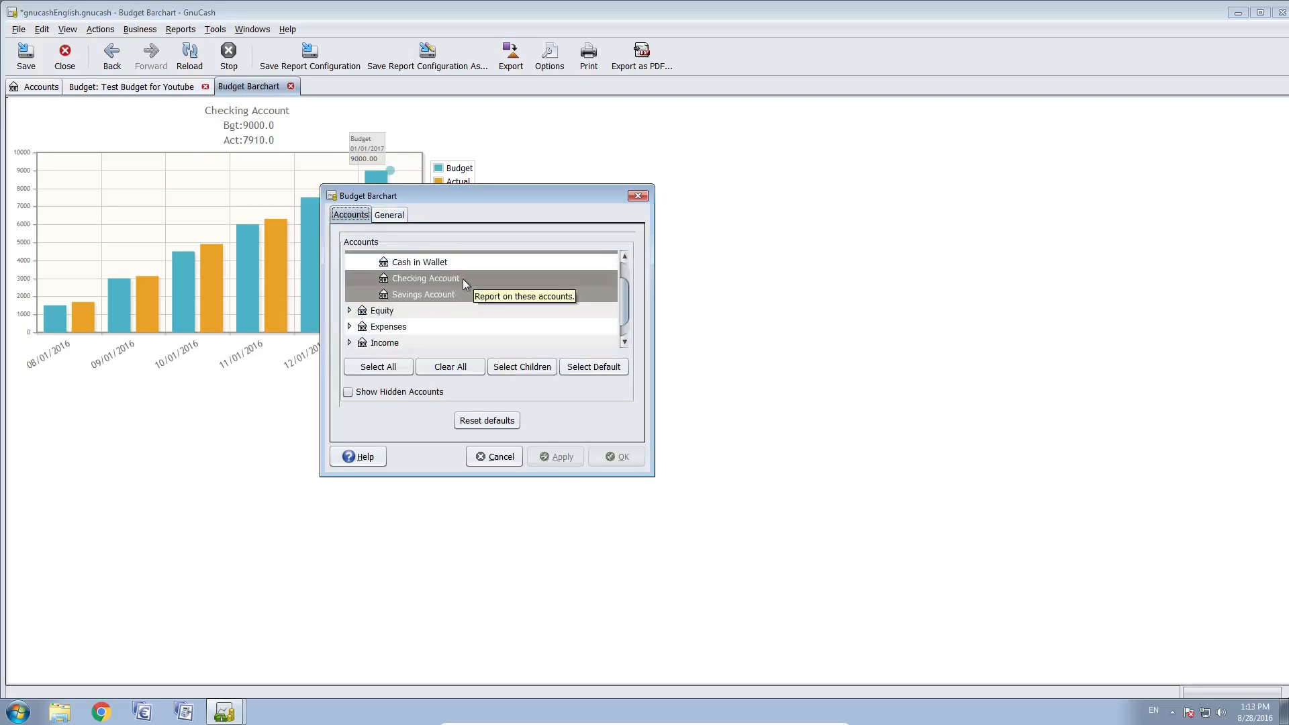
{"action": "scroll", "coordinate": [462, 279], "scroll_direction": "down", "scroll_amount": 1}
{"action": "left_click", "coordinate": [350, 308]}
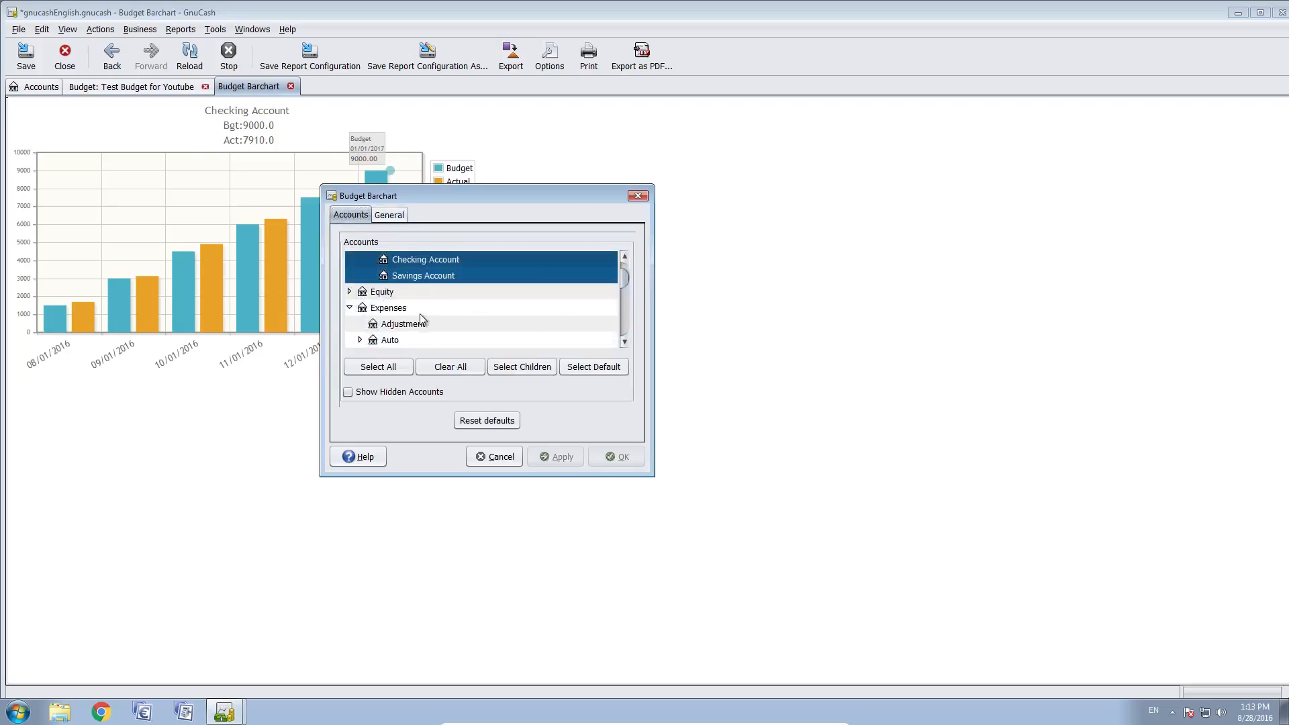
{"action": "scroll", "coordinate": [440, 305], "scroll_direction": "down", "scroll_amount": 3}
{"action": "scroll", "coordinate": [440, 306], "scroll_direction": "down", "scroll_amount": 5}
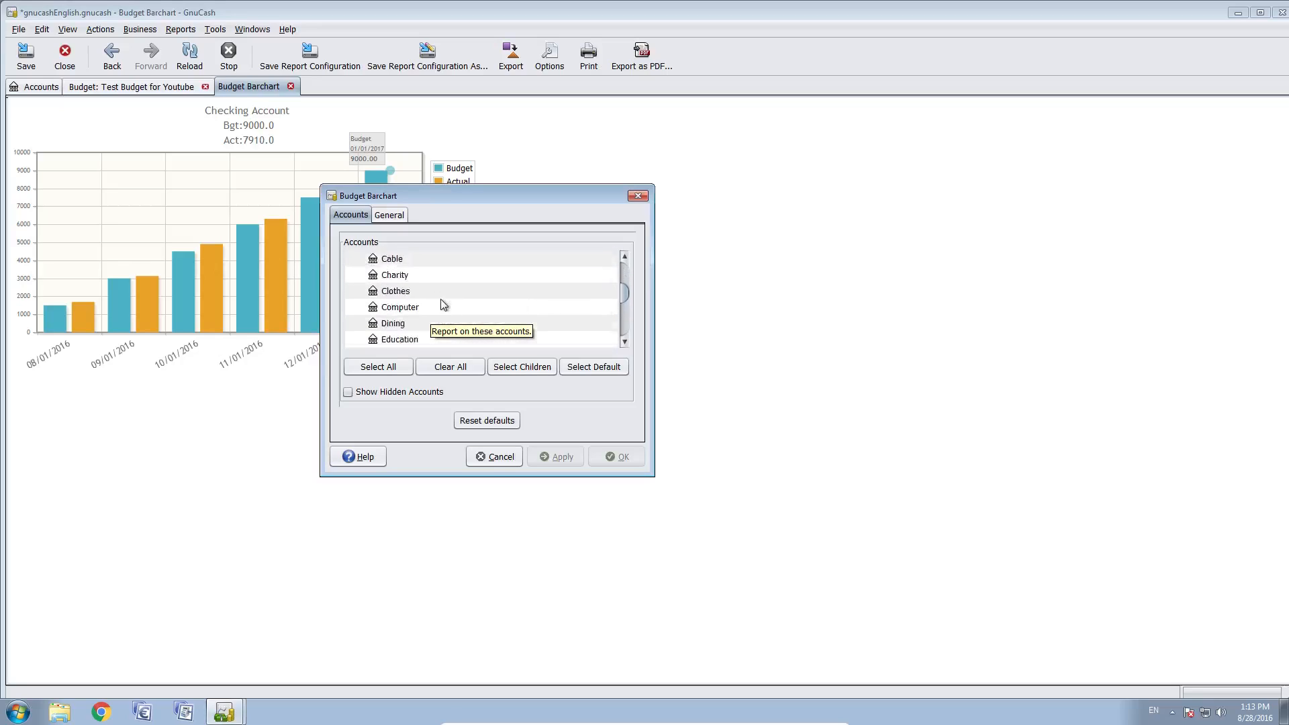
{"action": "scroll", "coordinate": [441, 299], "scroll_direction": "down", "scroll_amount": 1}
{"action": "left_click", "coordinate": [419, 279]}
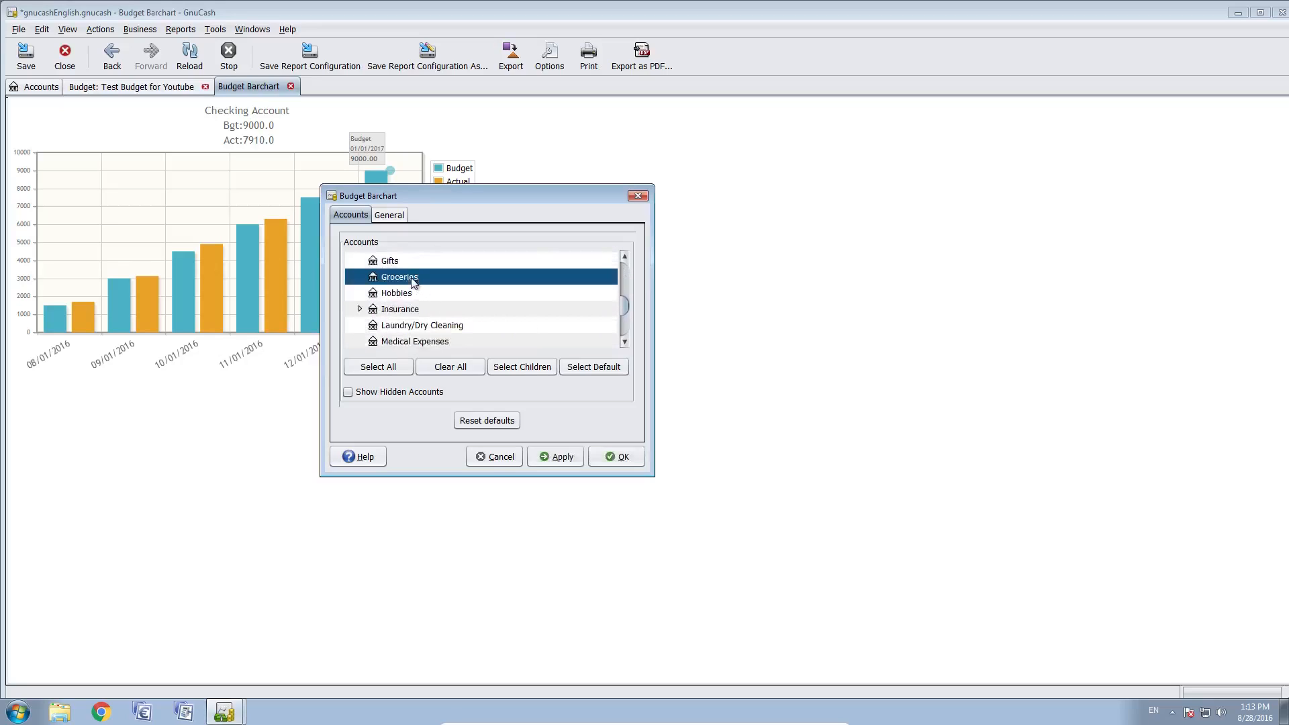
{"action": "left_click_drag", "start_coordinate": [490, 202], "coordinate": [619, 216]}
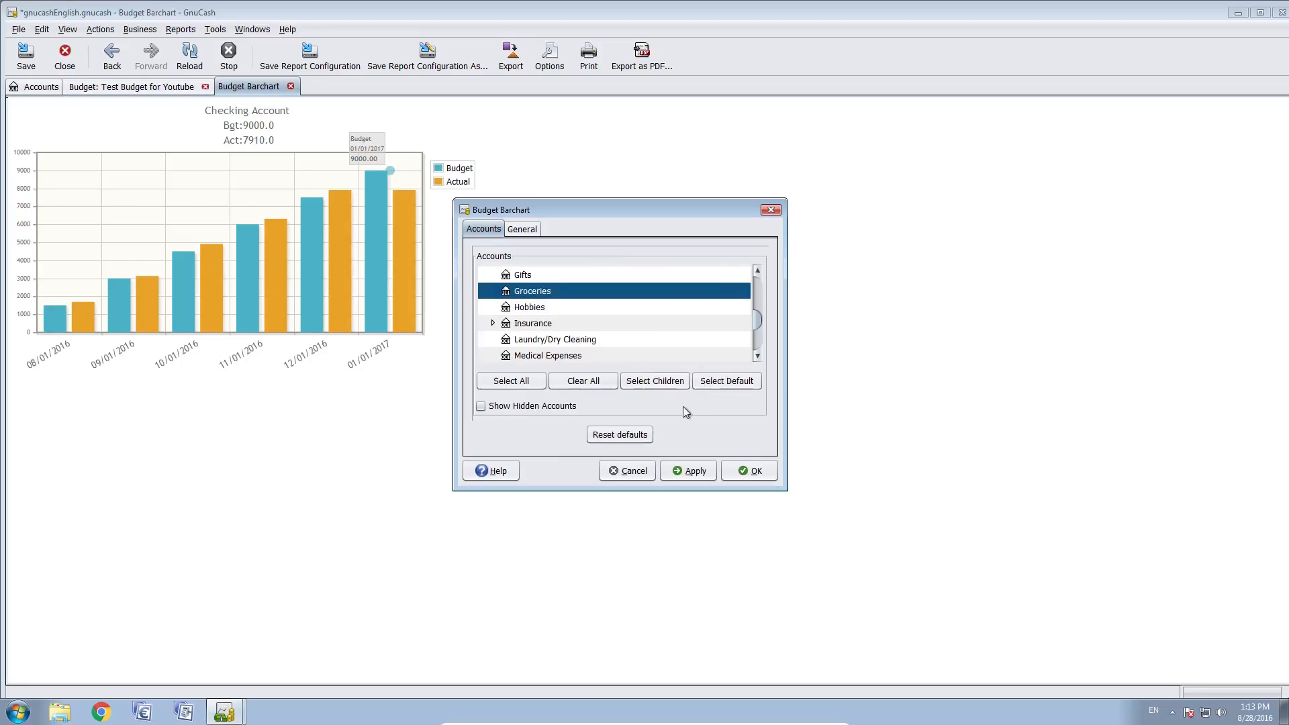
{"action": "left_click", "coordinate": [745, 473]}
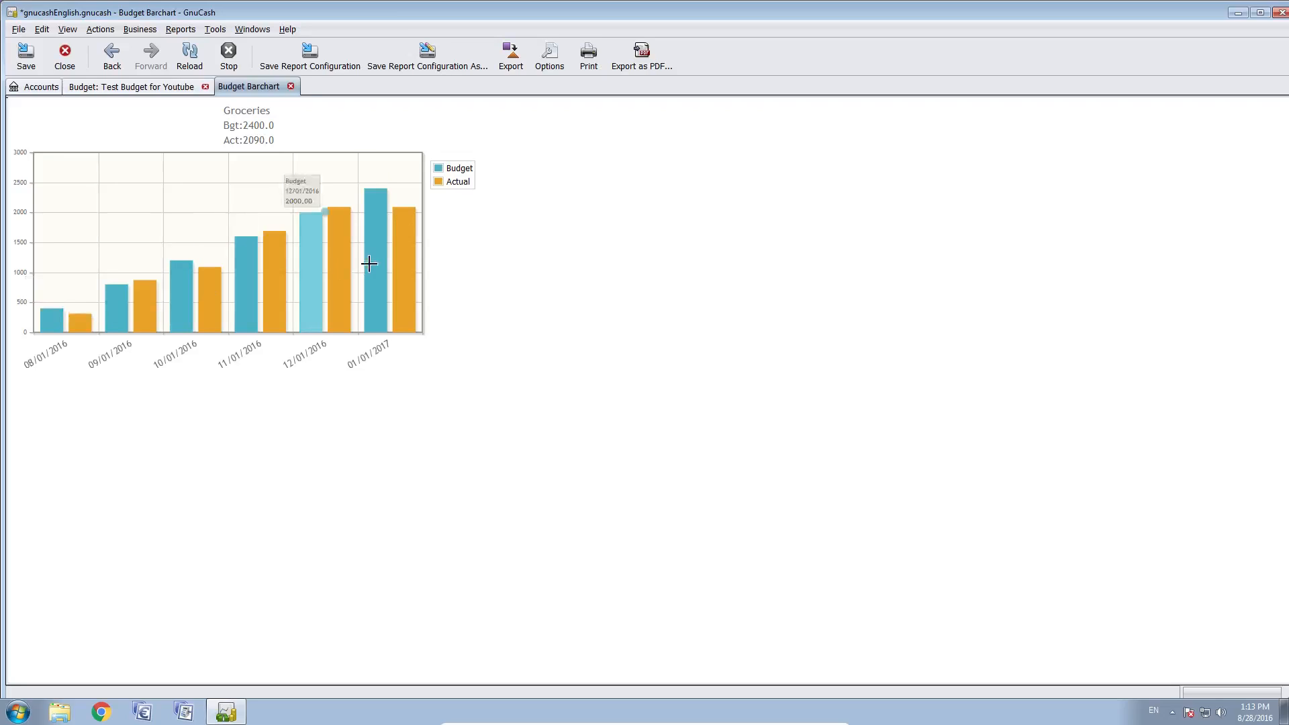
Step: Compare the Groceries budget and actual bars with the transactions in the Groceries register, closing the register when done
{"action": "mouse_move", "coordinate": [377, 251]}
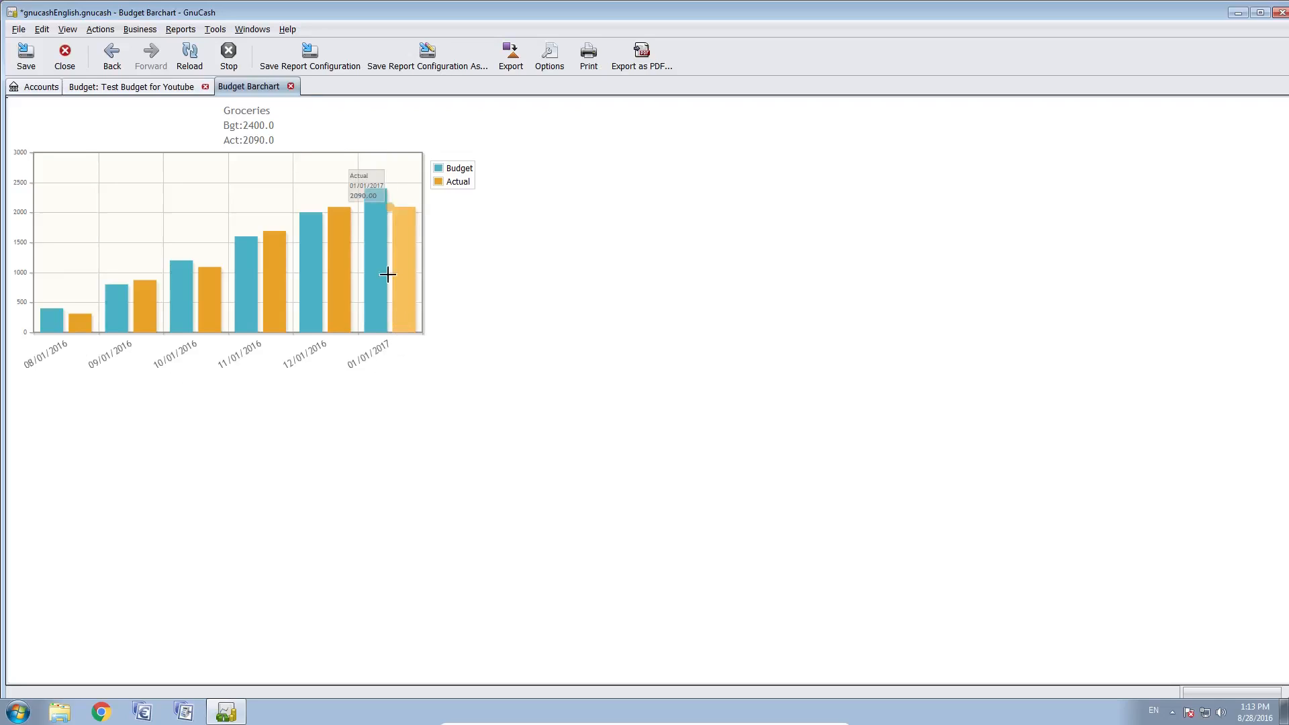
{"action": "mouse_move", "coordinate": [376, 224]}
{"action": "left_click", "coordinate": [47, 90]}
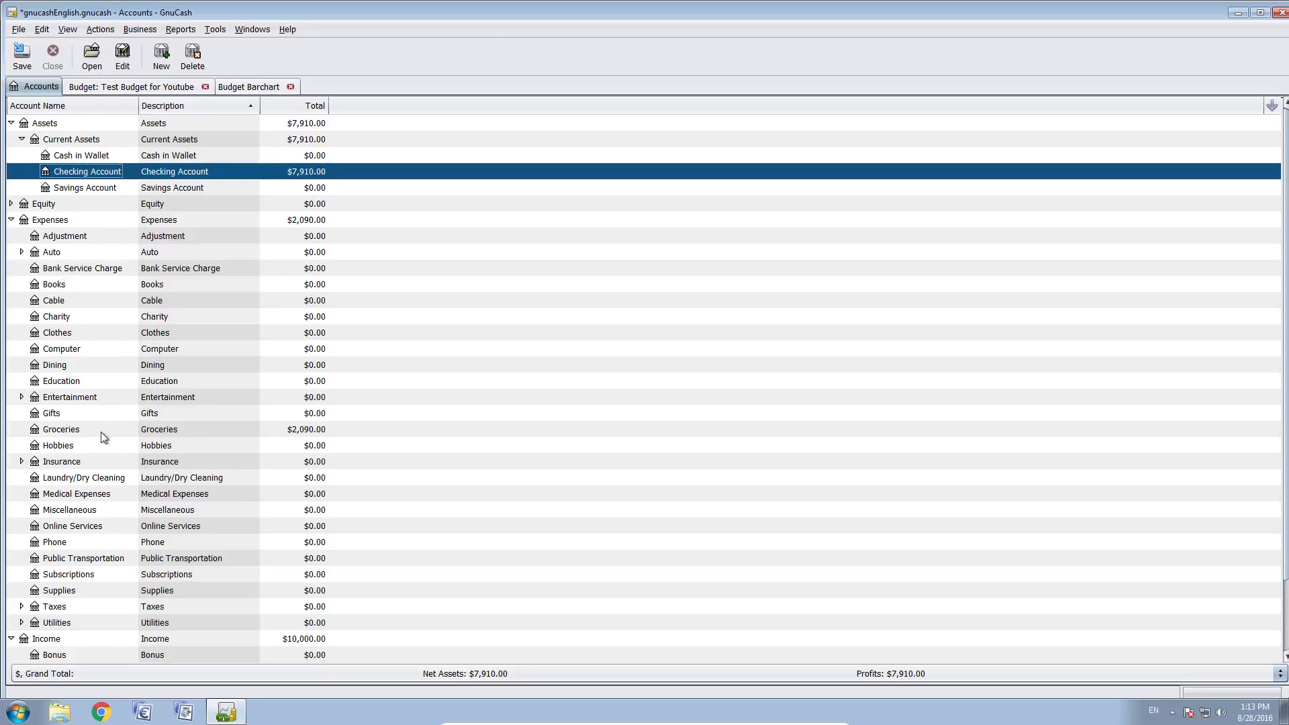
{"action": "double_click", "coordinate": [101, 433]}
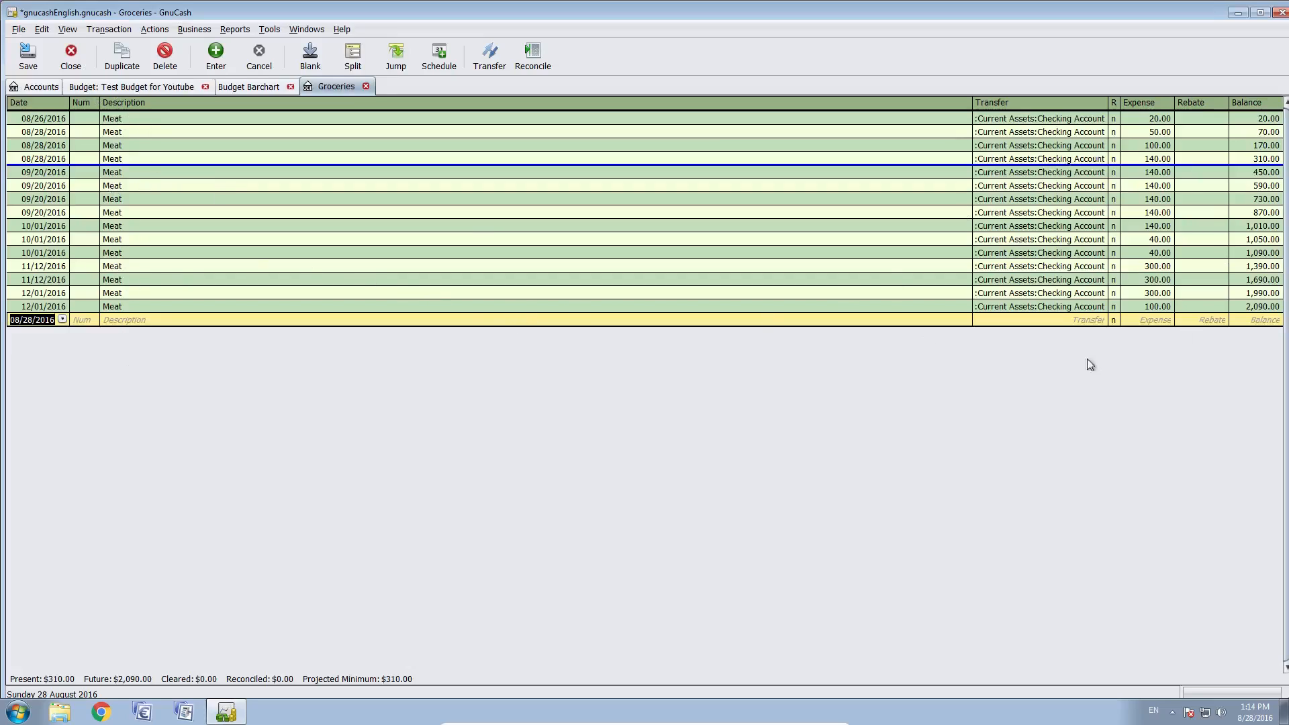
{"action": "left_click", "coordinate": [366, 87]}
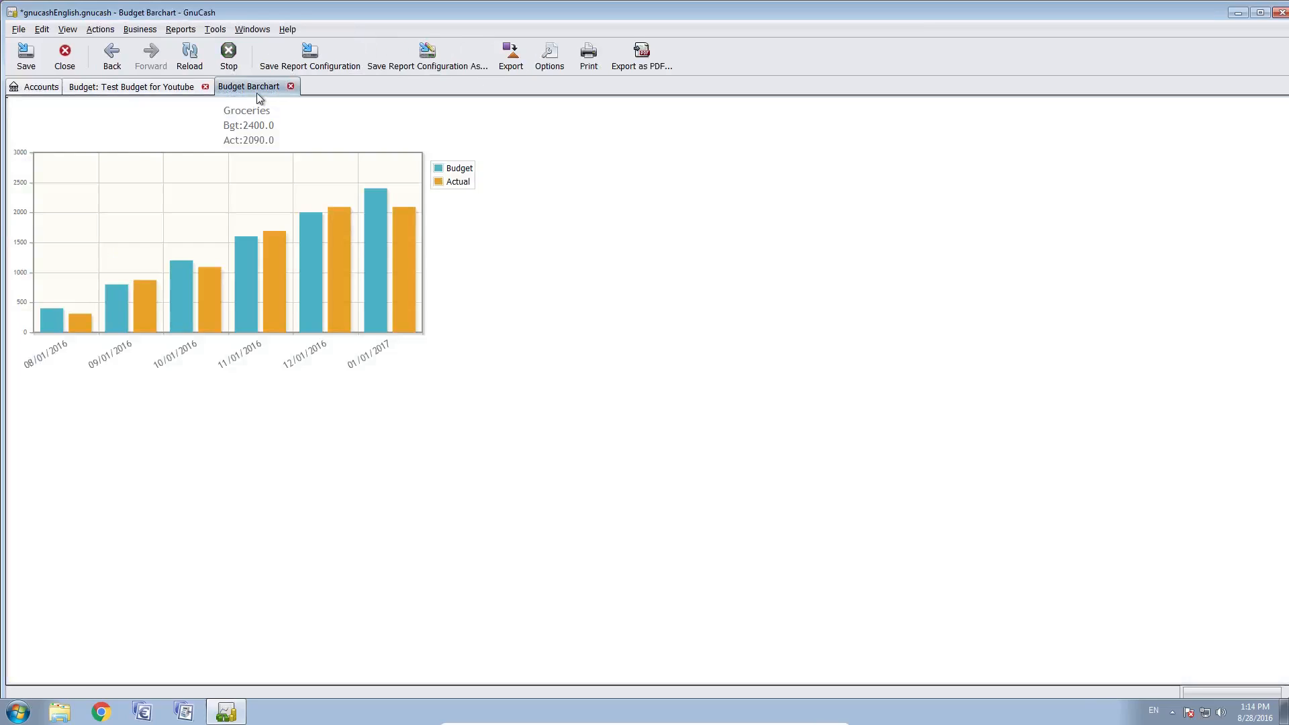
{"action": "mouse_move", "coordinate": [402, 241]}
Step: Open the Budget Profit & Loss report
{"action": "left_click", "coordinate": [186, 30]}
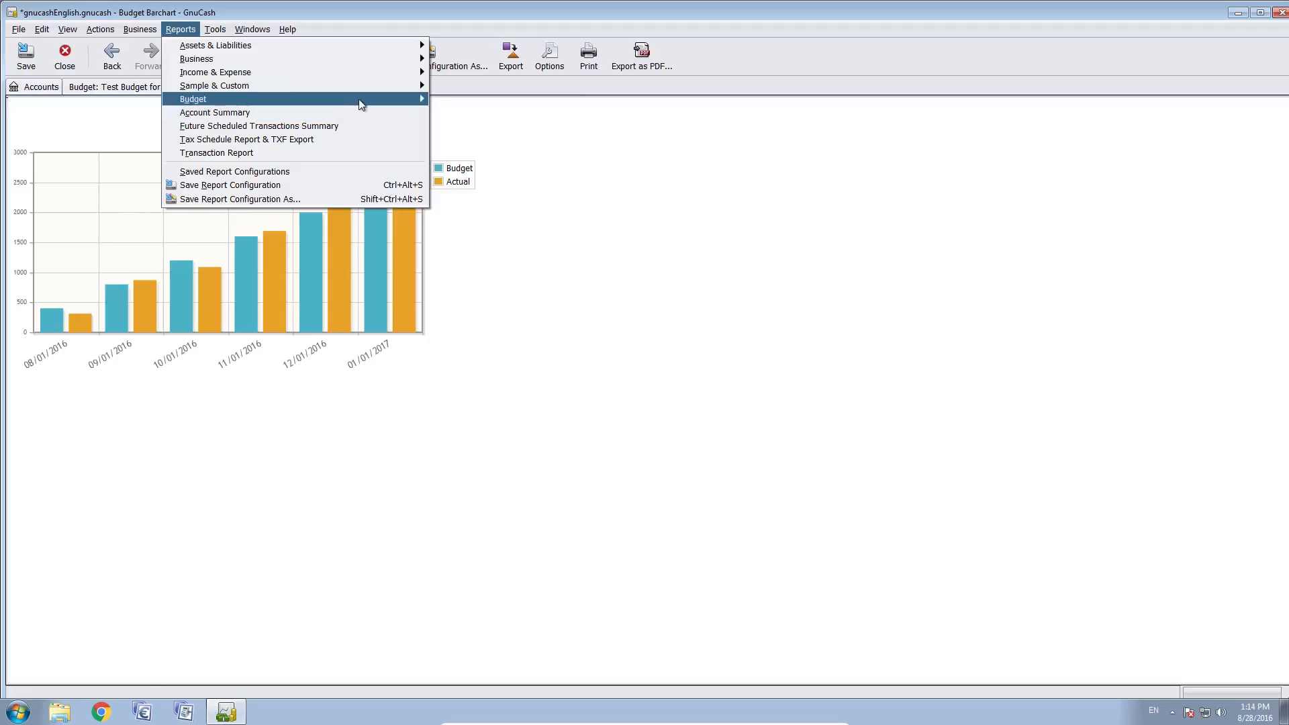
{"action": "mouse_move", "coordinate": [359, 99]}
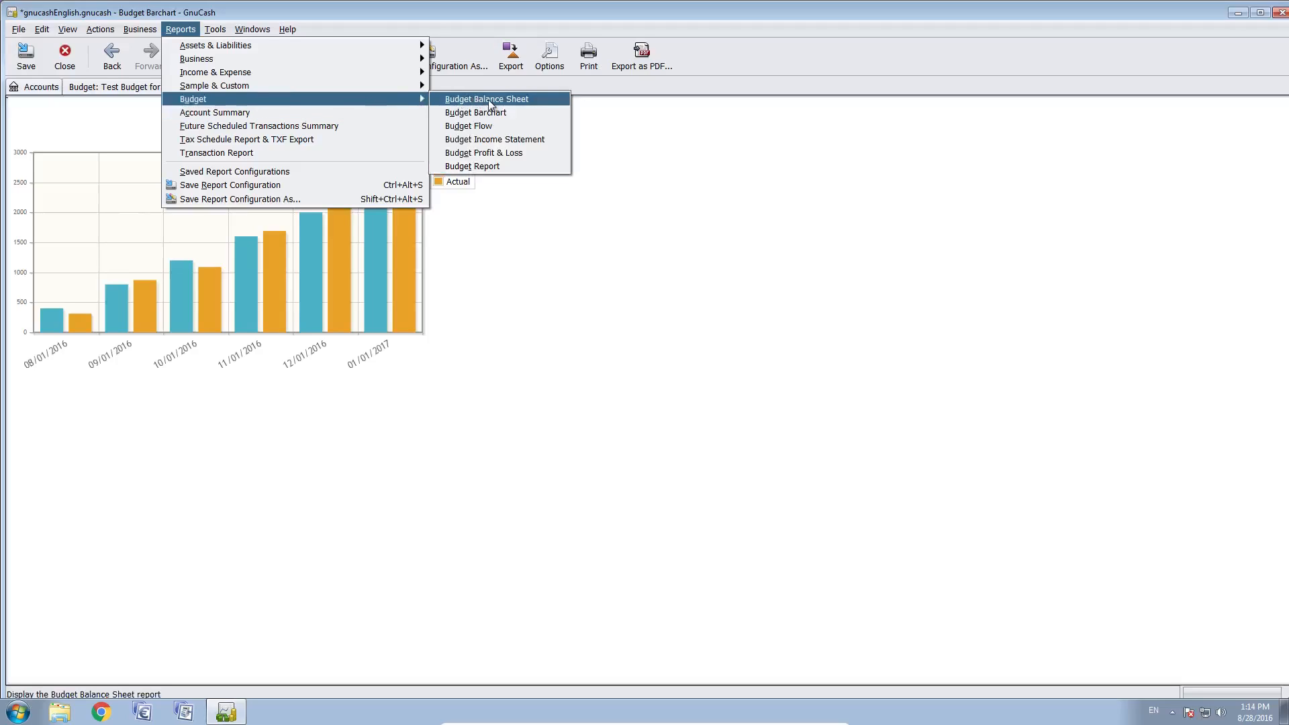
{"action": "left_click", "coordinate": [527, 154]}
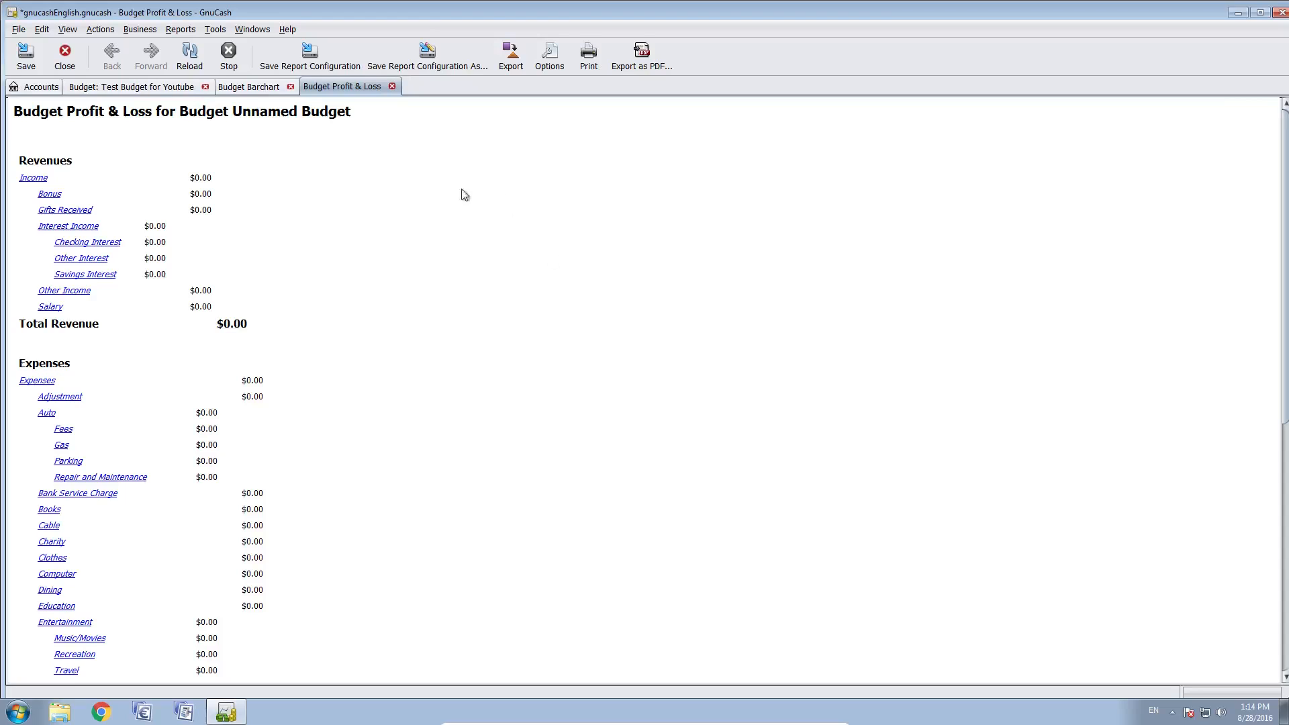
Step: Examine the revenue and expense account amounts in the Budget Profit & Loss report
{"action": "scroll", "coordinate": [424, 204], "scroll_direction": "down", "scroll_amount": 3}
{"action": "scroll", "coordinate": [425, 205], "scroll_direction": "up", "scroll_amount": 3}
{"action": "scroll", "coordinate": [265, 366], "scroll_direction": "down", "scroll_amount": 2}
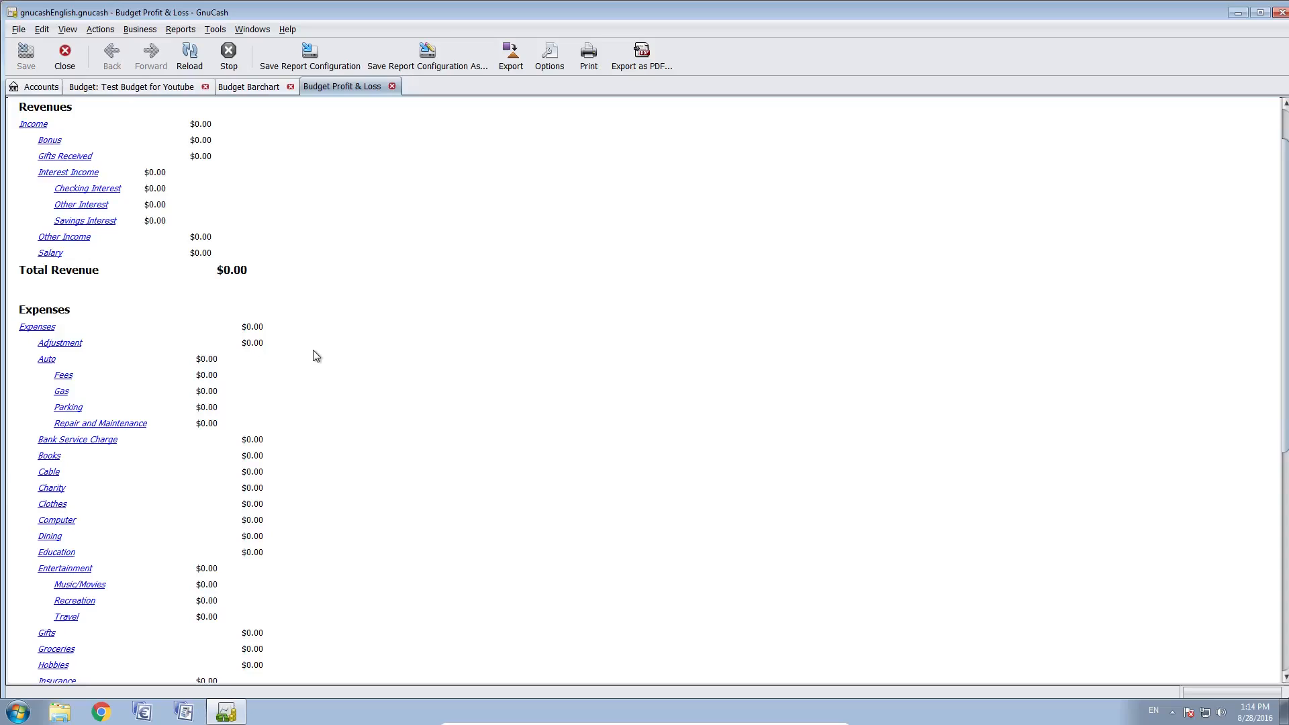
{"action": "scroll", "coordinate": [321, 337], "scroll_direction": "up", "scroll_amount": 2}
{"action": "scroll", "coordinate": [320, 337], "scroll_direction": "down", "scroll_amount": 6}
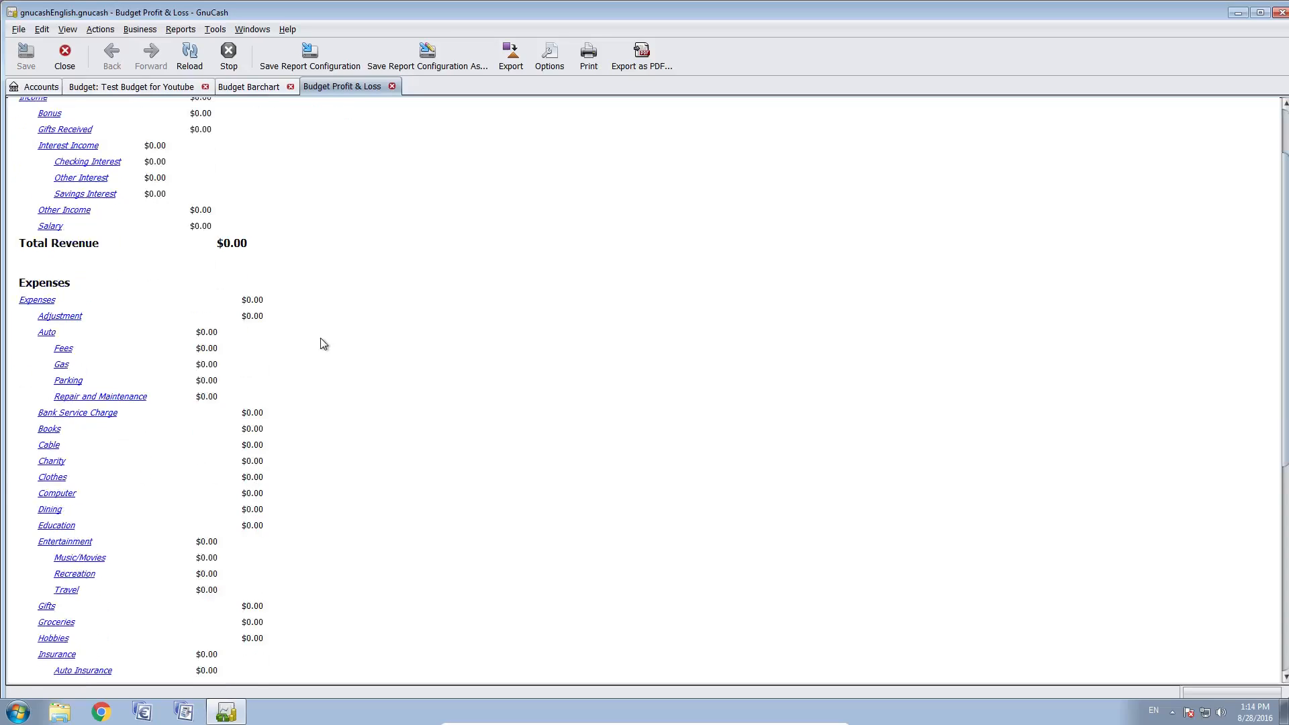
{"action": "scroll", "coordinate": [316, 349], "scroll_direction": "down", "scroll_amount": 4}
{"action": "scroll", "coordinate": [293, 380], "scroll_direction": "up", "scroll_amount": 7}
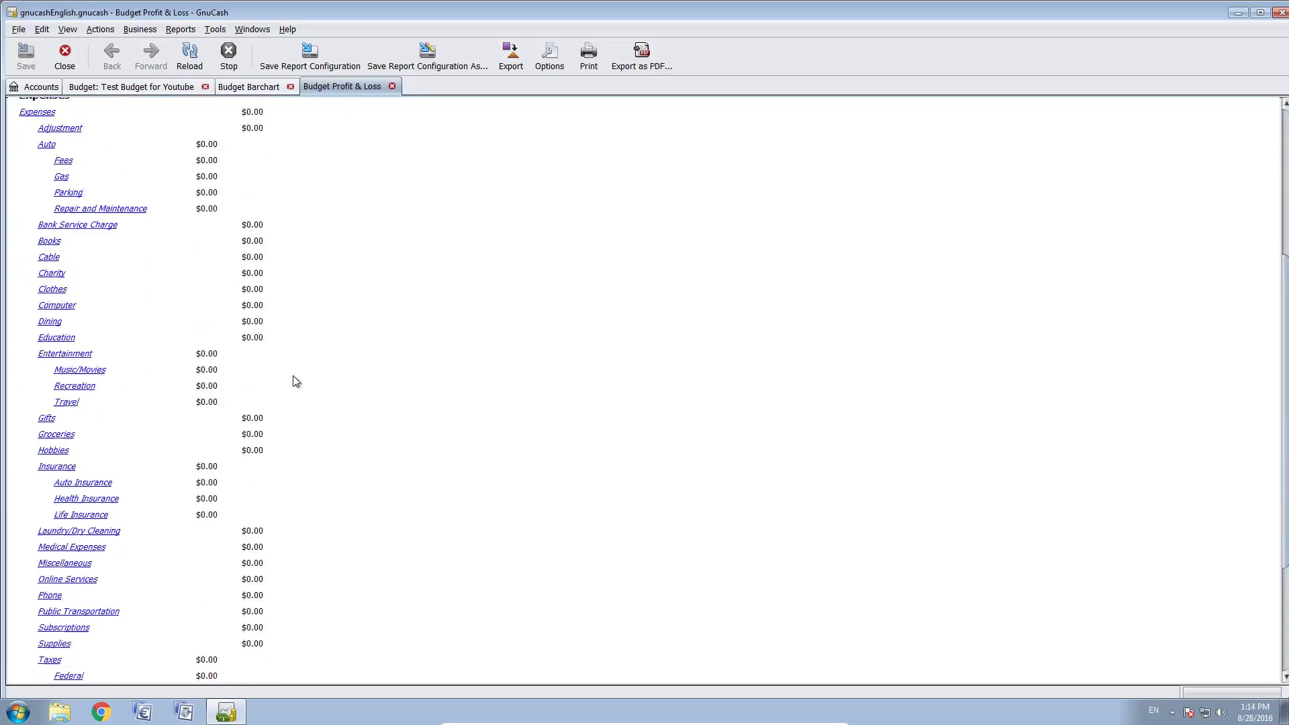
{"action": "scroll", "coordinate": [276, 239], "scroll_direction": "up", "scroll_amount": 3}
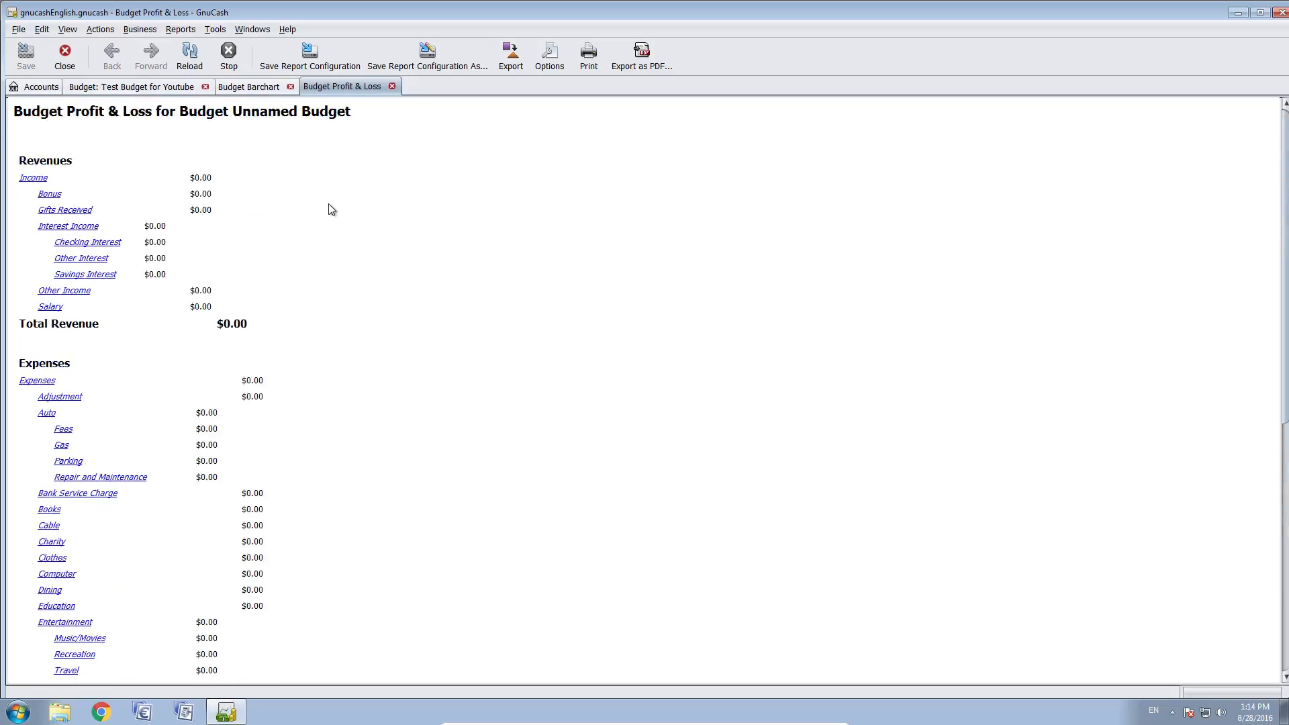
Step: Set the Budget Profit & Loss report's budget to "Test Budget for Youtube" and apply the change
{"action": "left_click", "coordinate": [553, 68]}
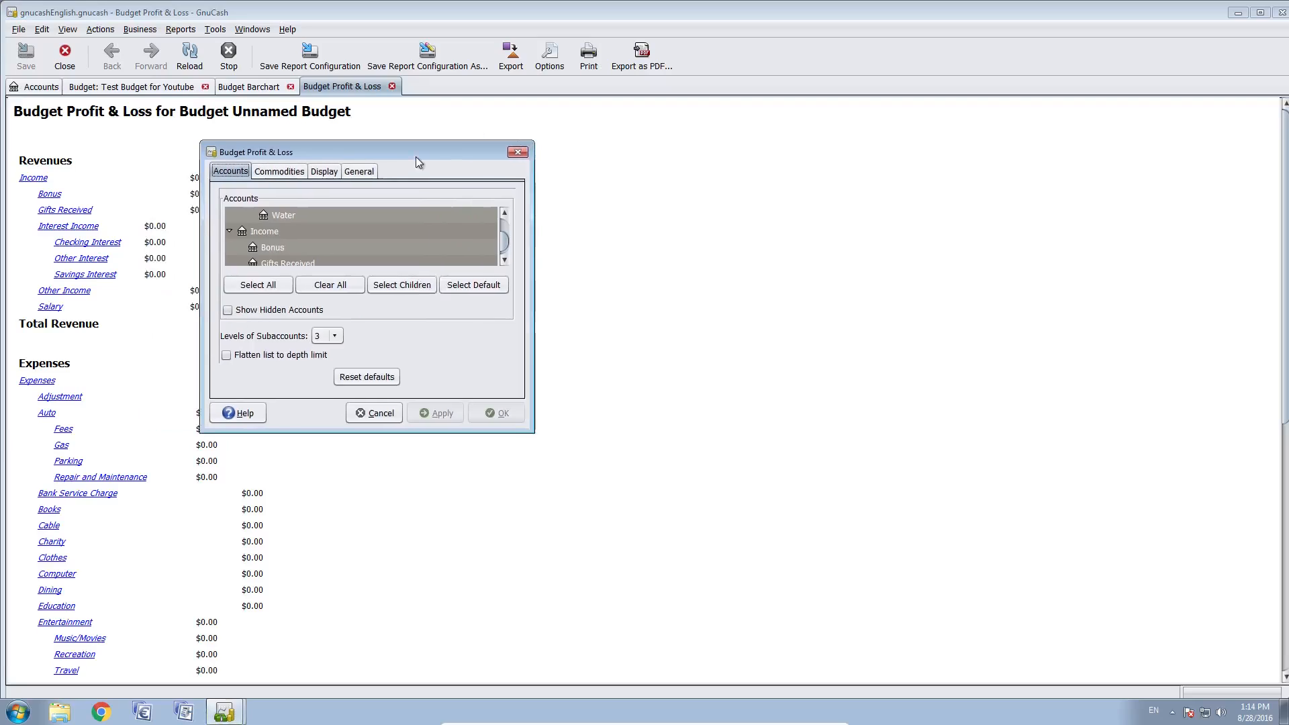
{"action": "left_click", "coordinate": [358, 172]}
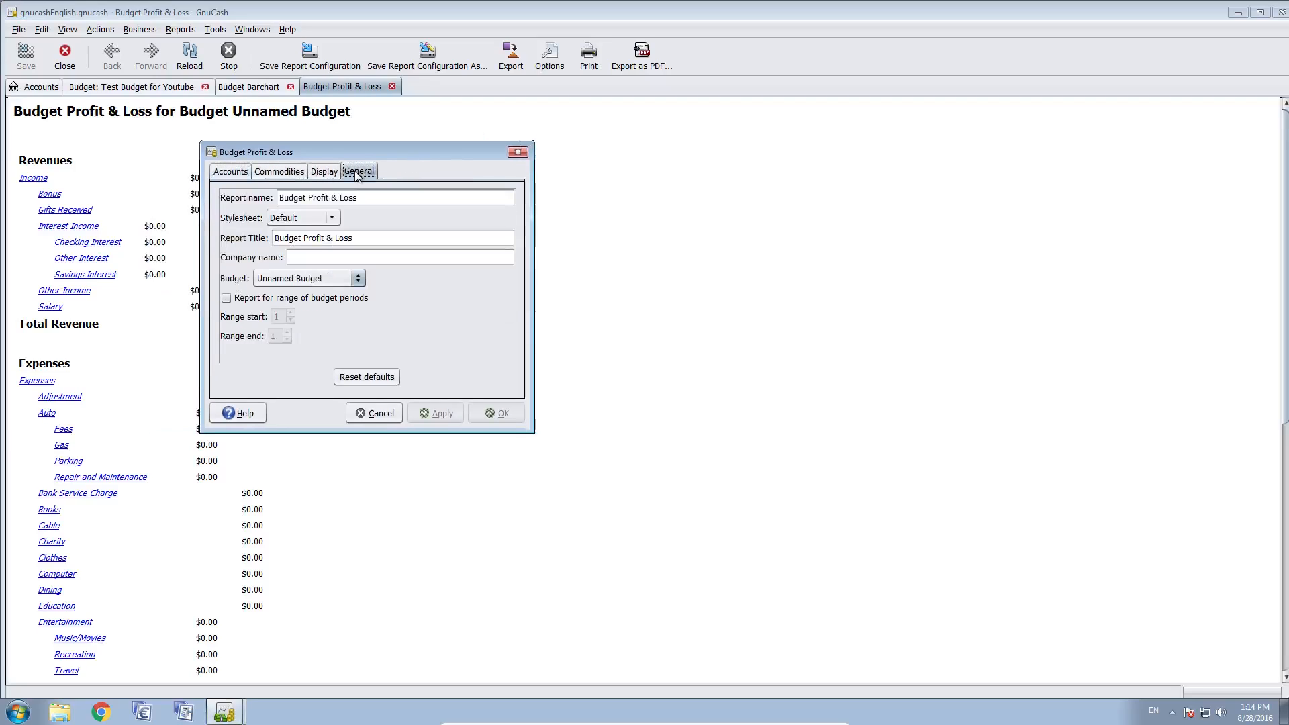
{"action": "left_click", "coordinate": [329, 280]}
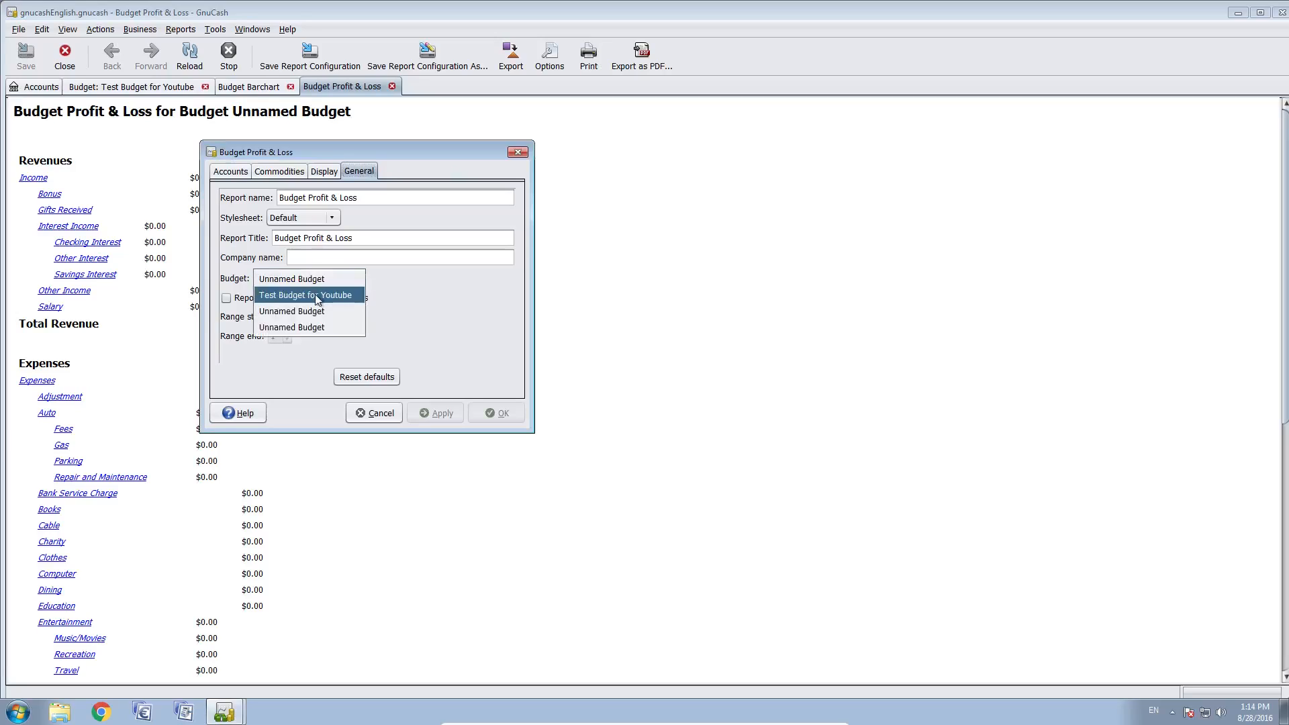
{"action": "left_click", "coordinate": [316, 296]}
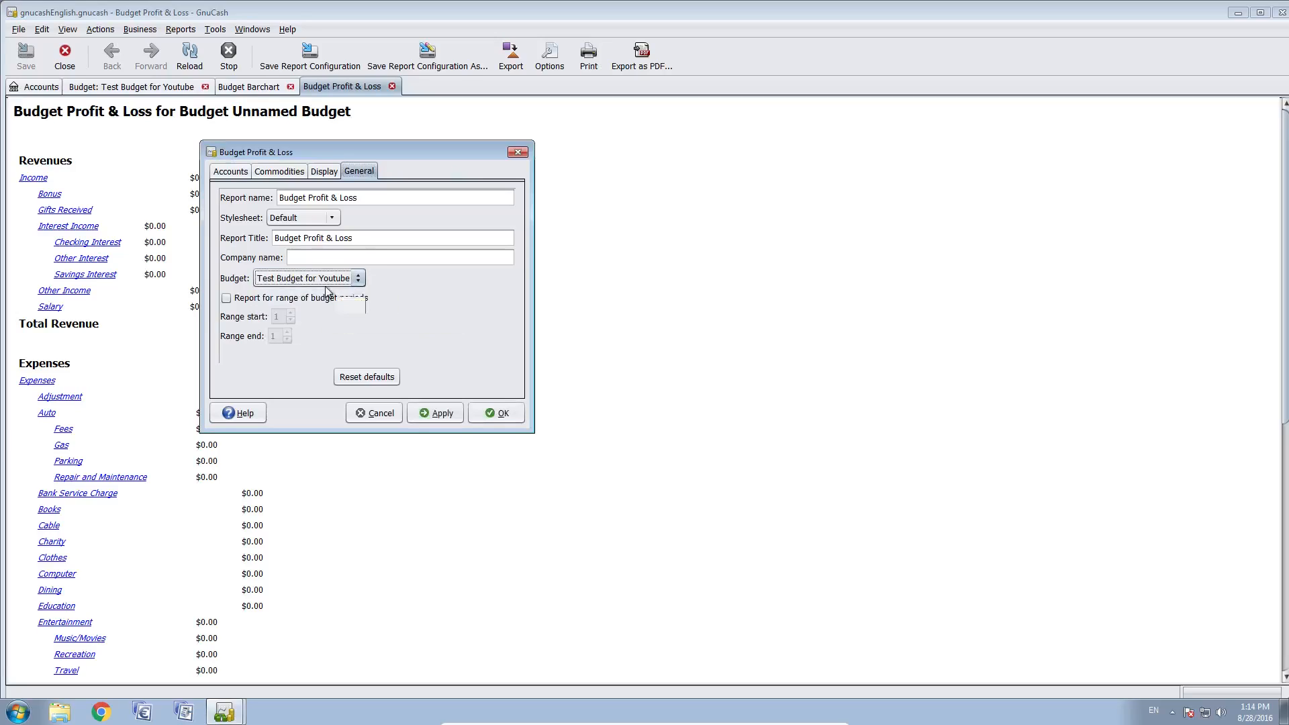
{"action": "left_click", "coordinate": [322, 280]}
{"action": "left_click", "coordinate": [321, 285]}
{"action": "left_click", "coordinate": [512, 413]}
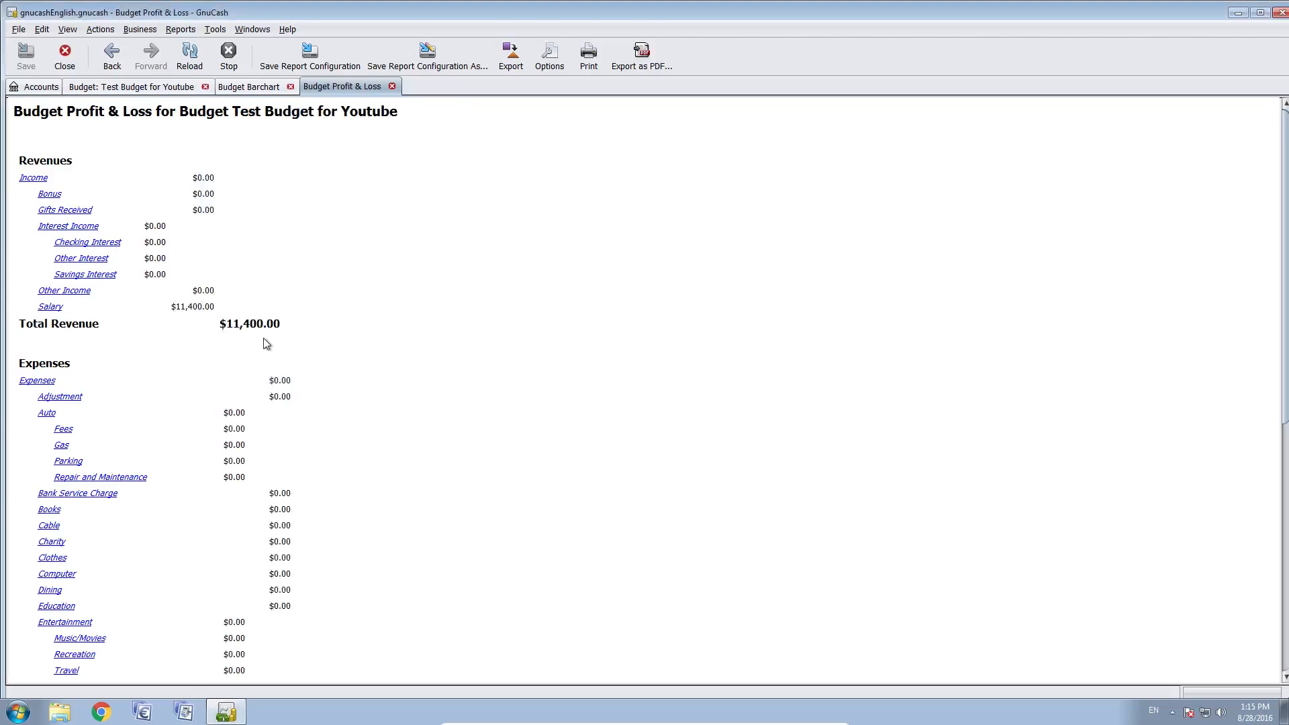
Step: Examine the budgeted revenue, the expense accounts and the net income line in the Budget Profit & Loss report
{"action": "scroll", "coordinate": [332, 344], "scroll_direction": "down", "scroll_amount": 5}
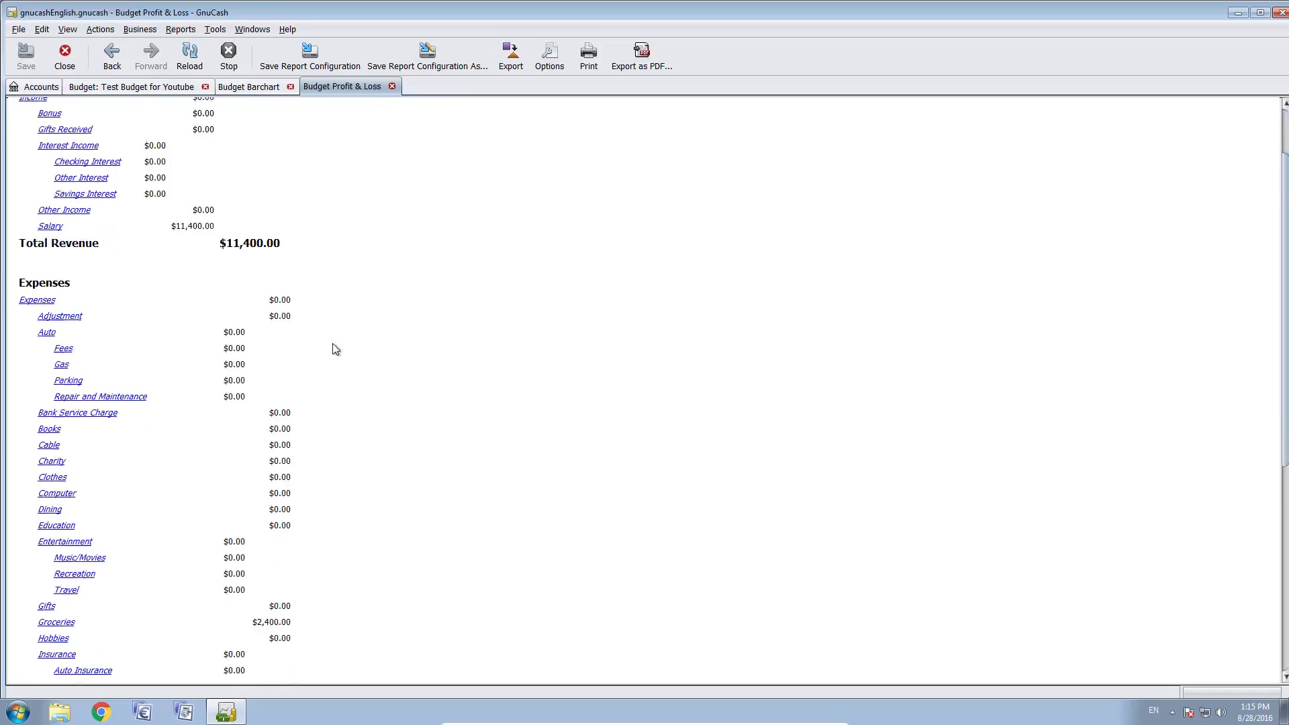
{"action": "scroll", "coordinate": [378, 372], "scroll_direction": "down", "scroll_amount": 7}
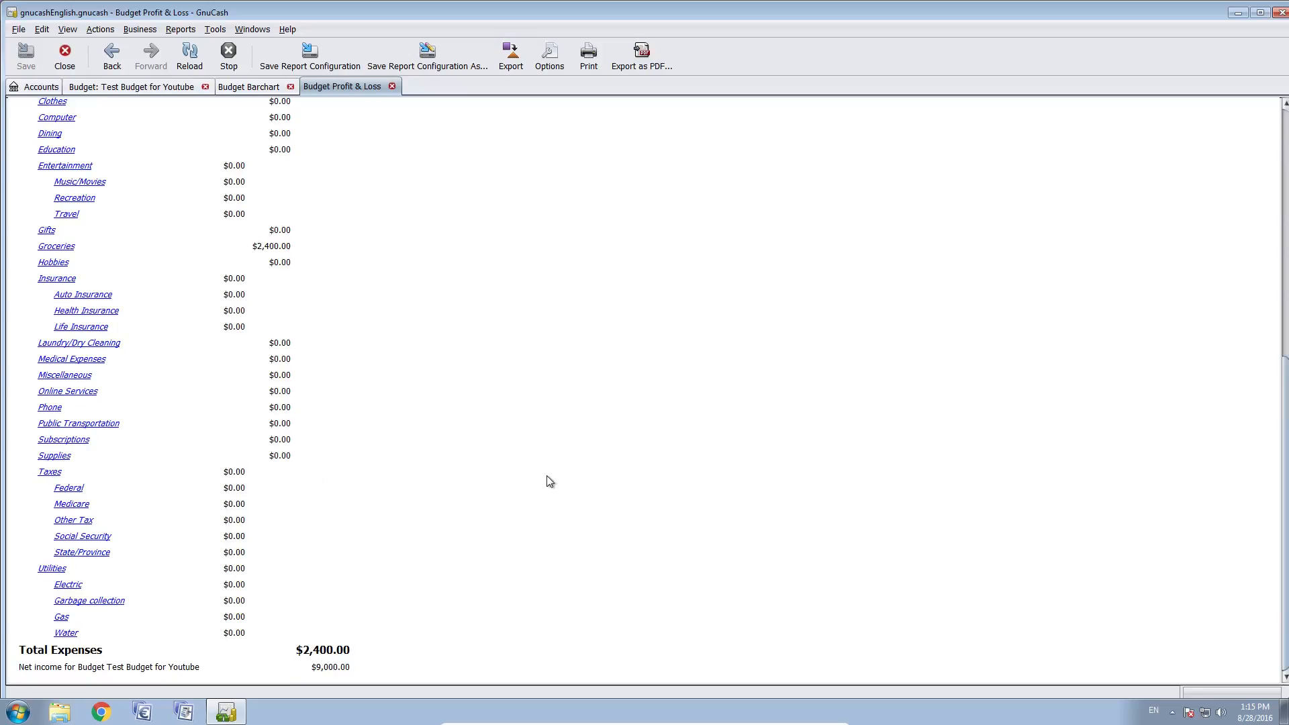
{"action": "left_click_drag", "start_coordinate": [19, 667], "coordinate": [105, 670]}
{"action": "left_click_drag", "start_coordinate": [310, 673], "coordinate": [364, 669]}
{"action": "left_click", "coordinate": [364, 669]}
{"action": "scroll", "coordinate": [435, 343], "scroll_direction": "up", "scroll_amount": 5}
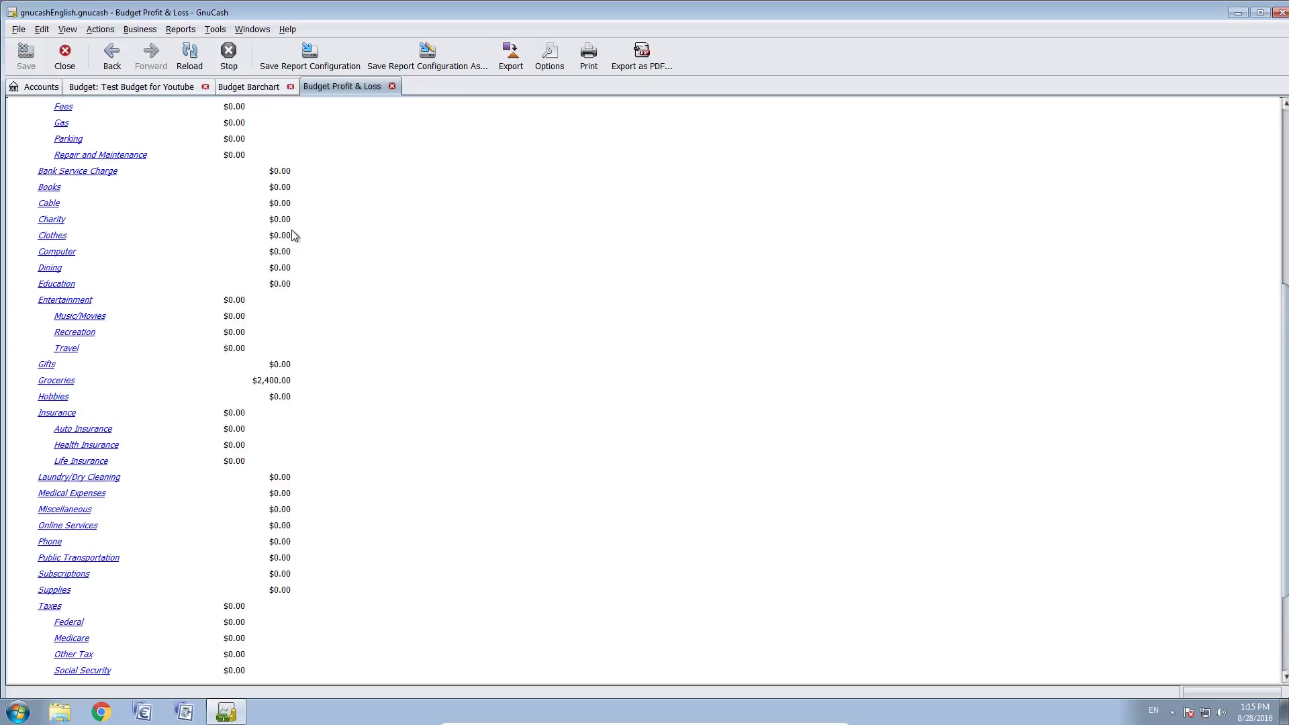
{"action": "scroll", "coordinate": [294, 235], "scroll_direction": "up", "scroll_amount": 3}
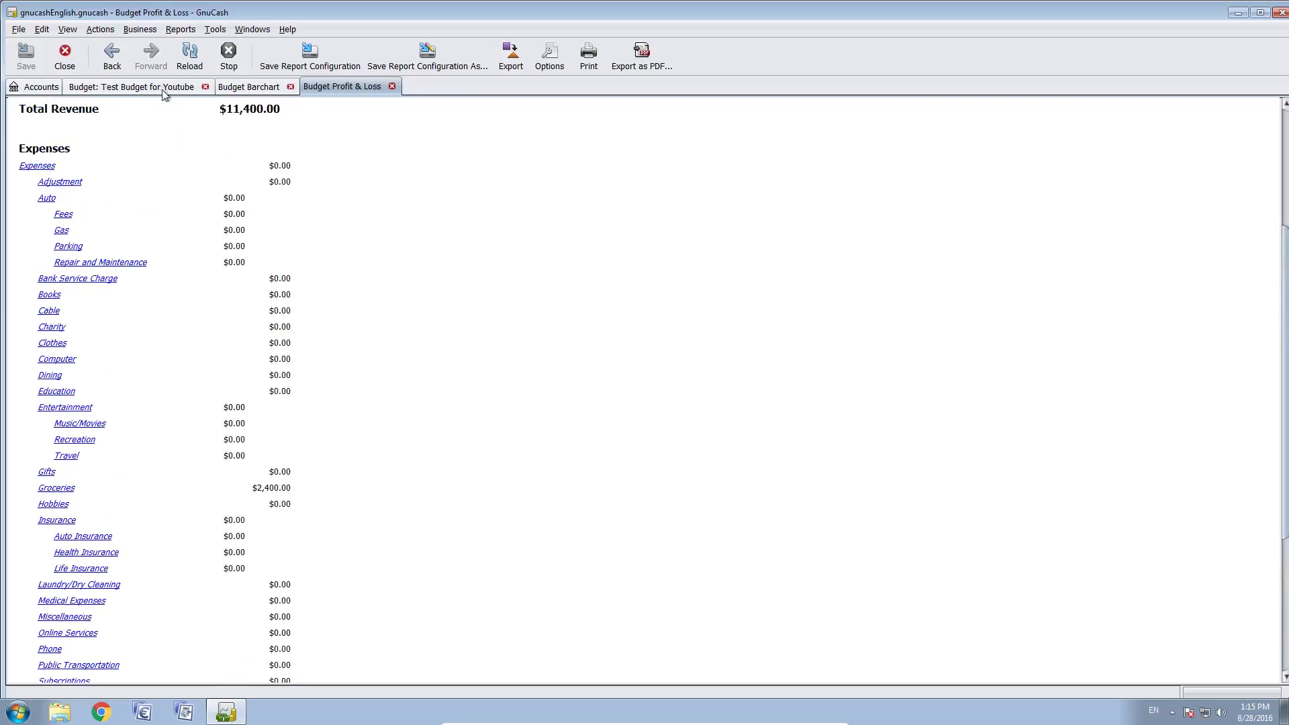
Step: Check the Checking Account total in the account list against the Budget Profit & Loss report
{"action": "left_click", "coordinate": [32, 88]}
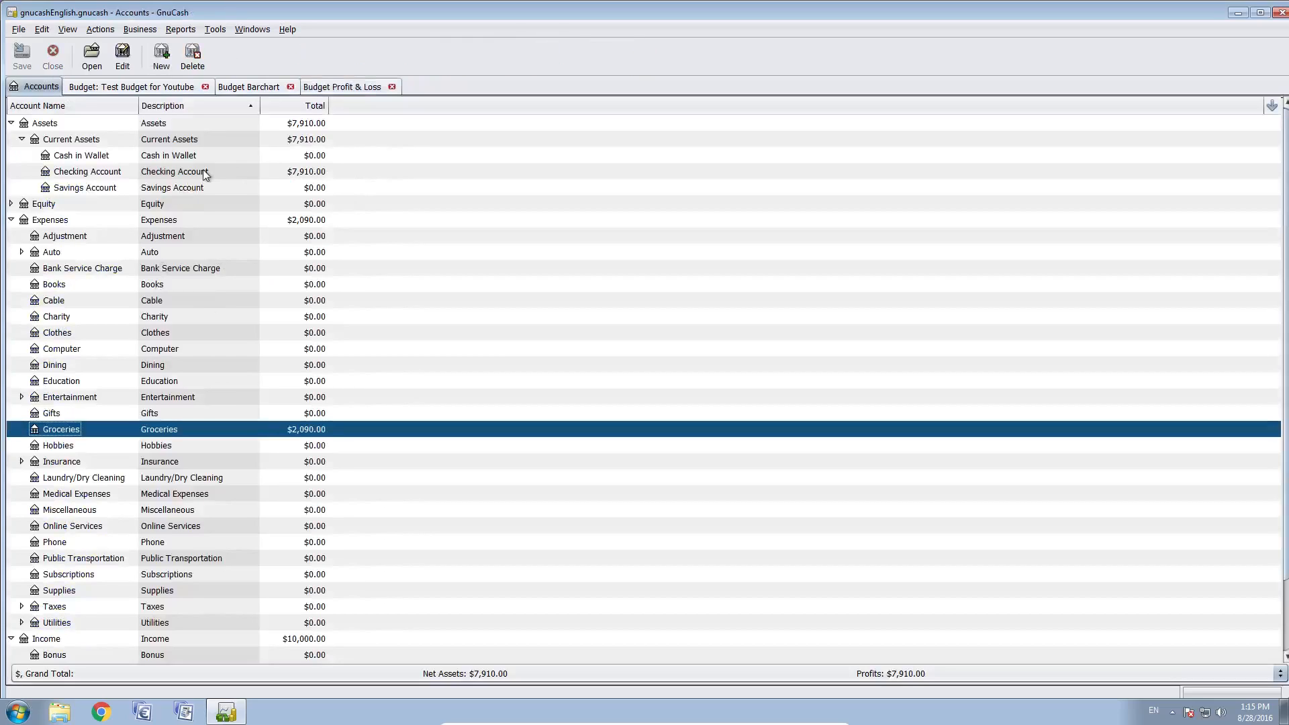
{"action": "left_click", "coordinate": [202, 172]}
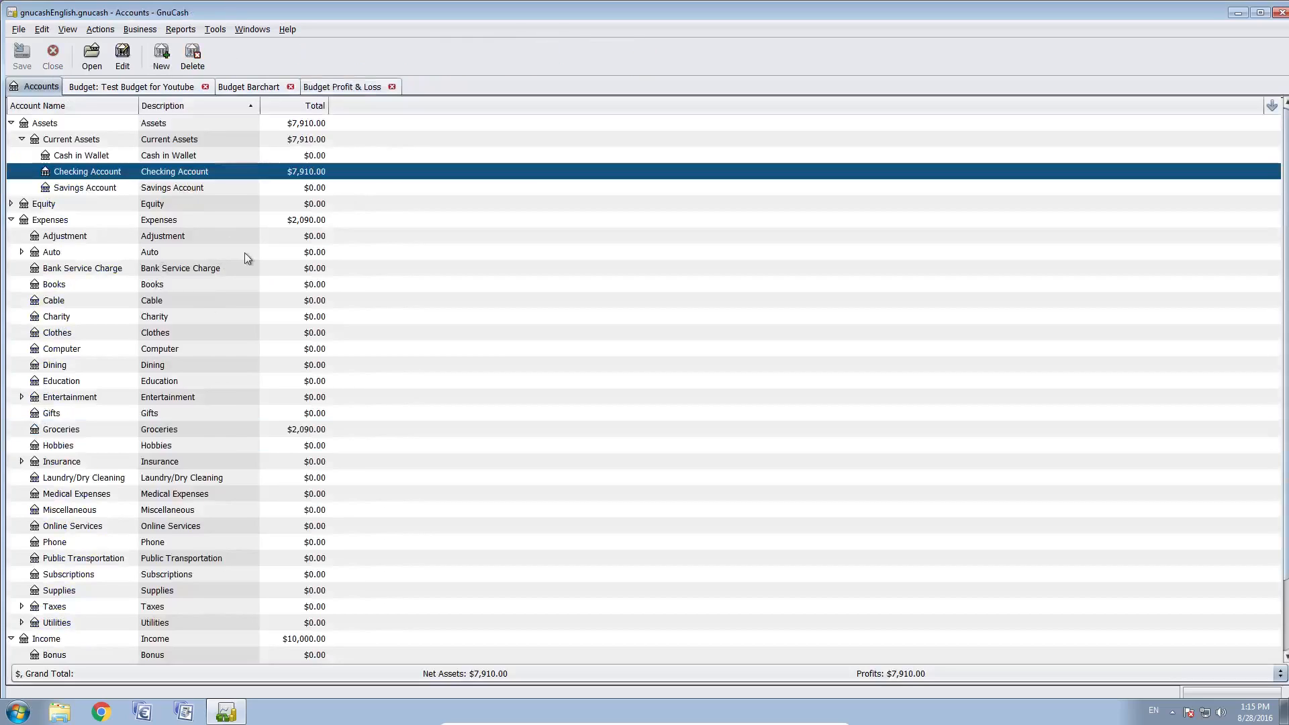
{"action": "left_click", "coordinate": [344, 87]}
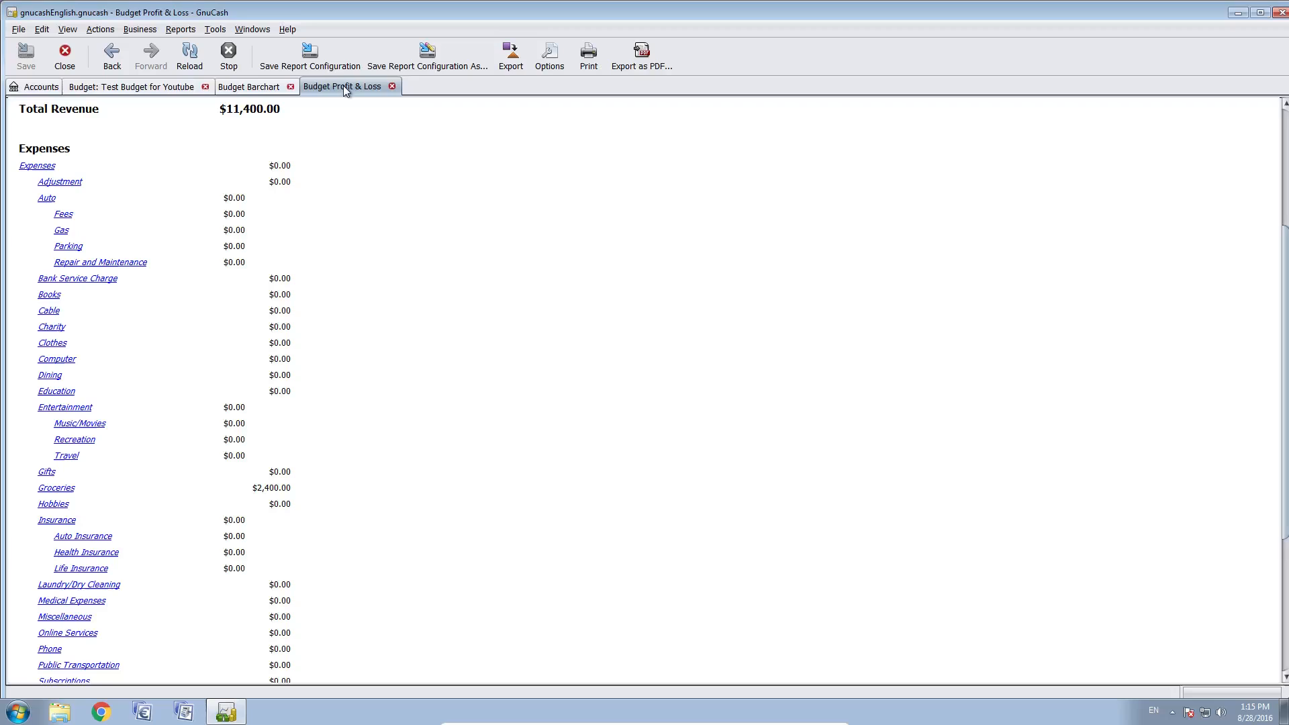
{"action": "scroll", "coordinate": [340, 249], "scroll_direction": "up", "scroll_amount": 5}
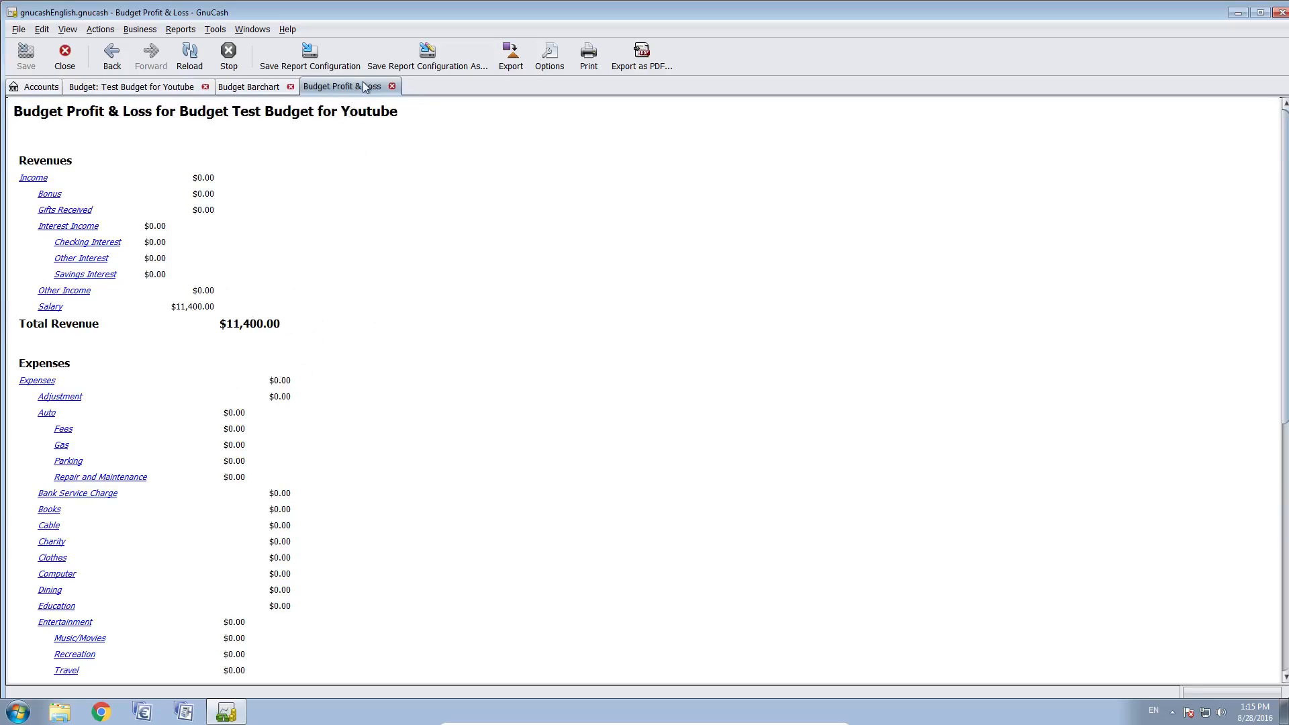
Step: Review the account selection and general options of the Budget Profit & Loss report without changing anything
{"action": "left_click", "coordinate": [550, 54]}
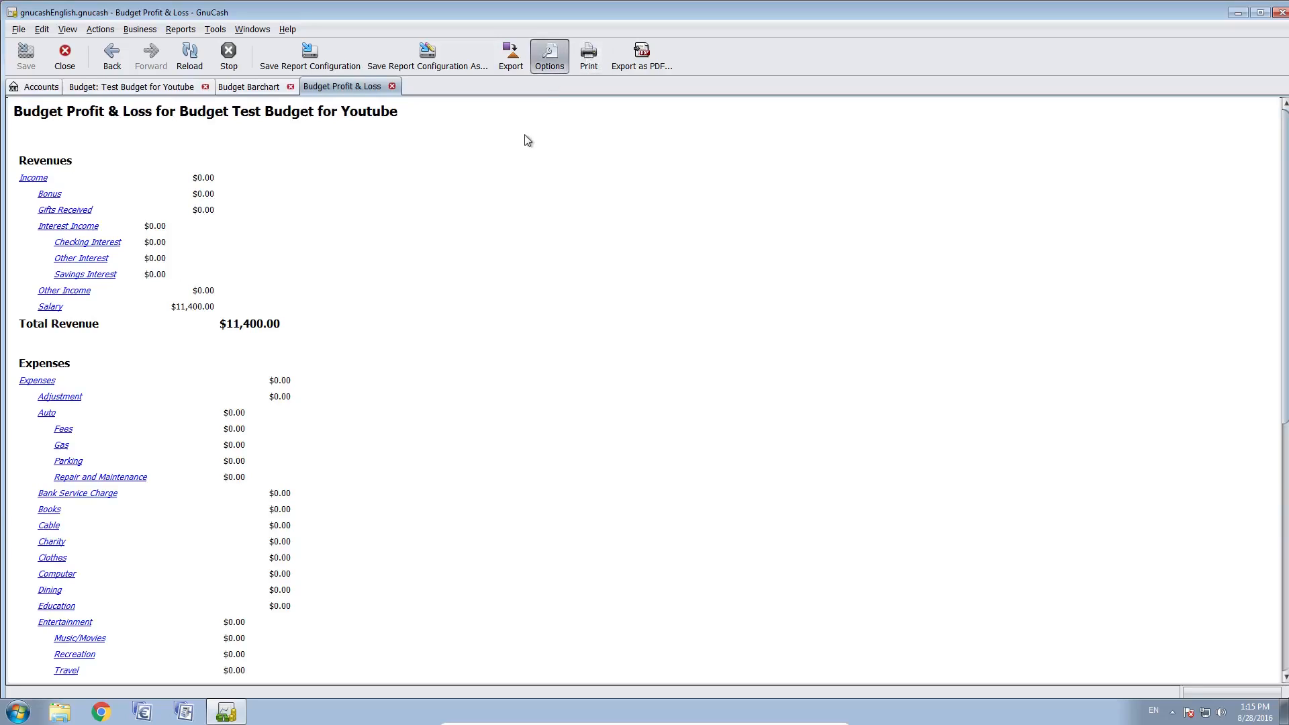
{"action": "scroll", "coordinate": [231, 242], "scroll_direction": "down", "scroll_amount": 2}
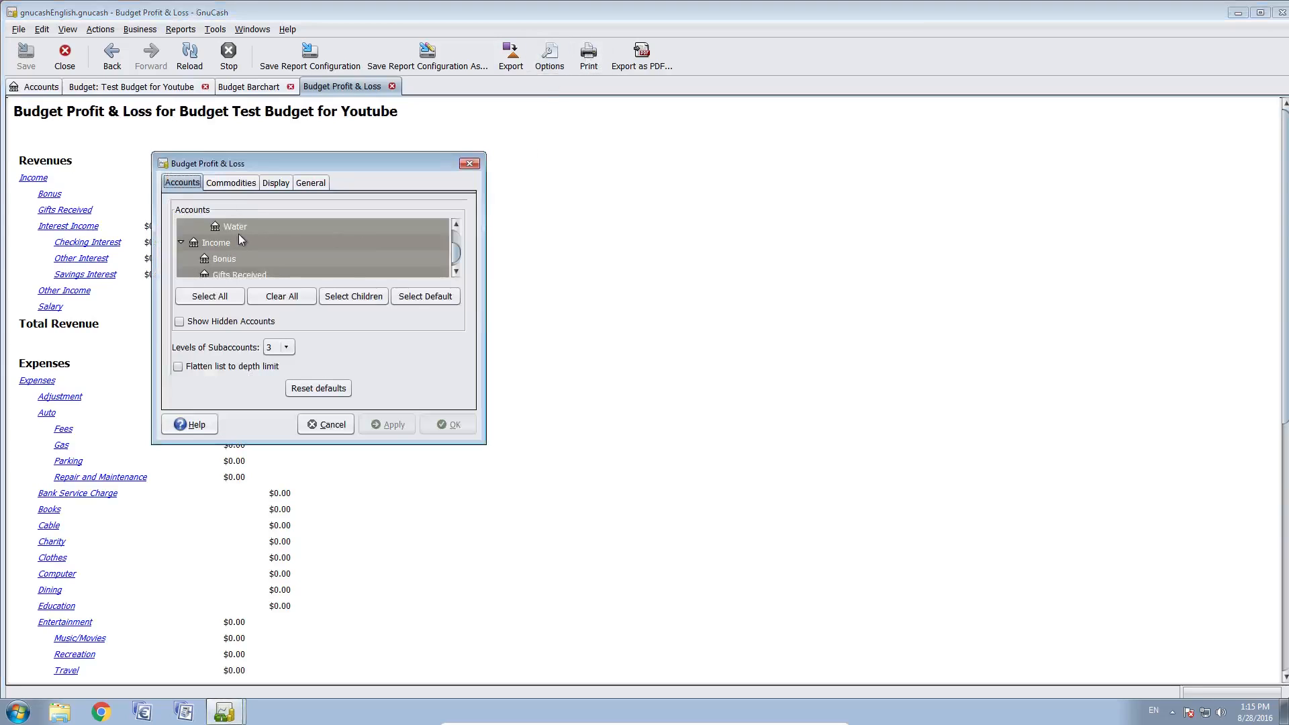
{"action": "scroll", "coordinate": [243, 233], "scroll_direction": "up", "scroll_amount": 2}
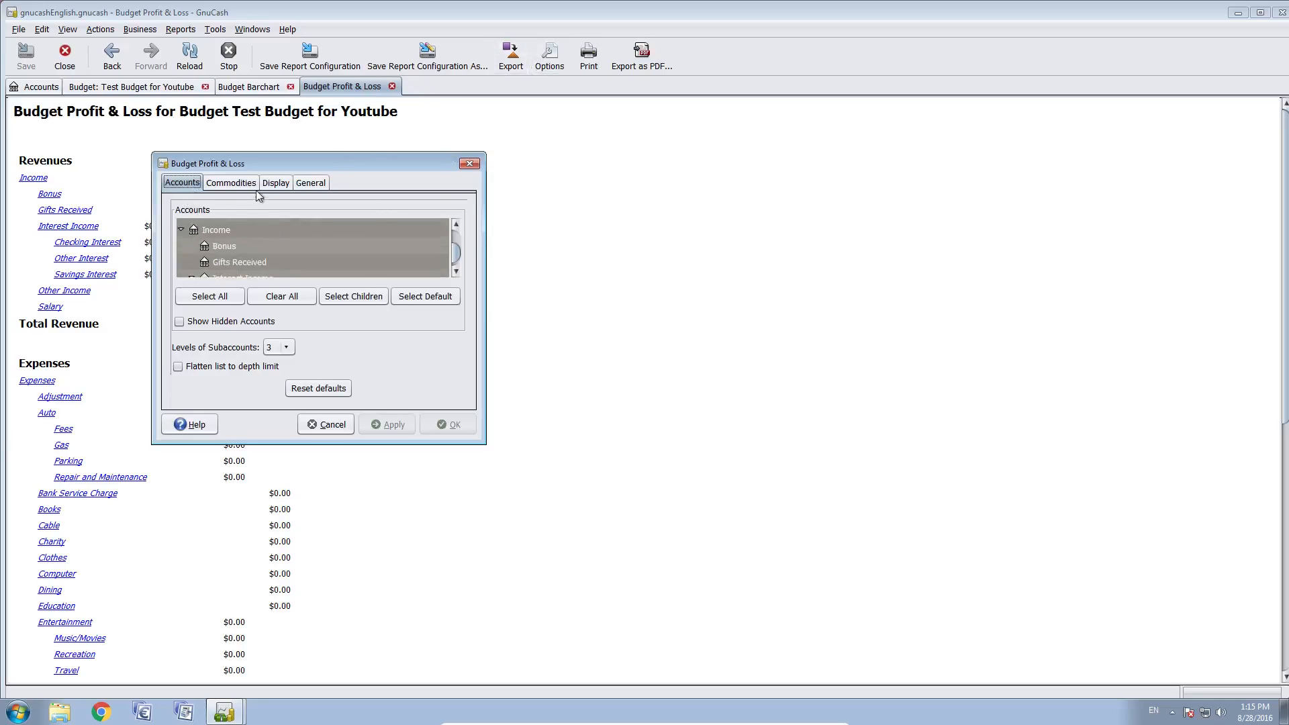
{"action": "left_click", "coordinate": [310, 184]}
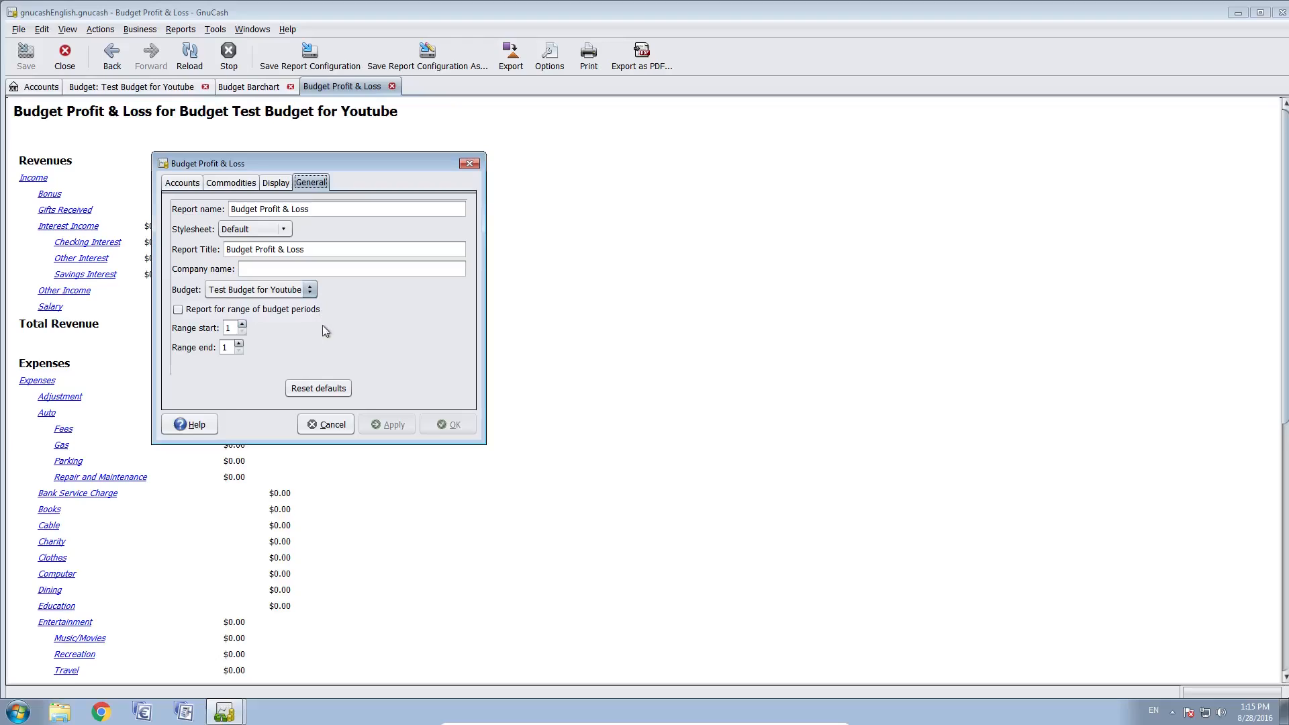
{"action": "left_click", "coordinate": [332, 425]}
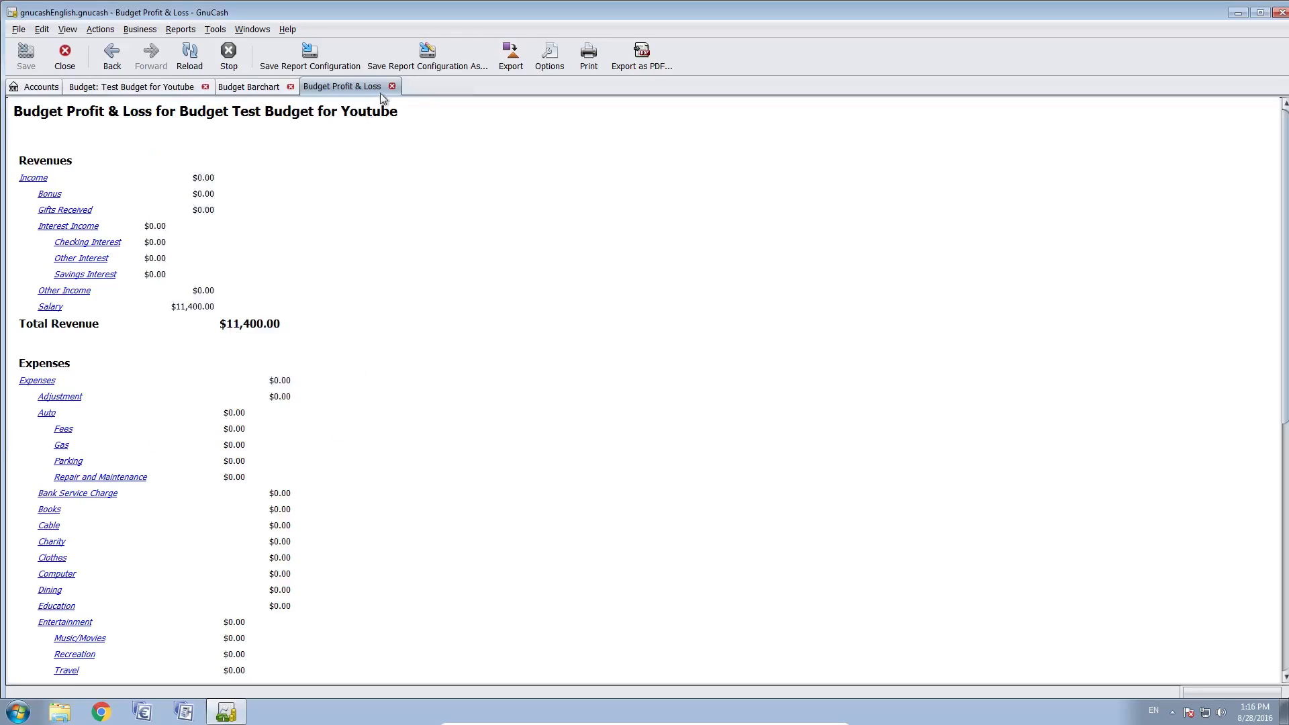
Step: View the Budget Balance Sheet report and close it
{"action": "left_click", "coordinate": [183, 30]}
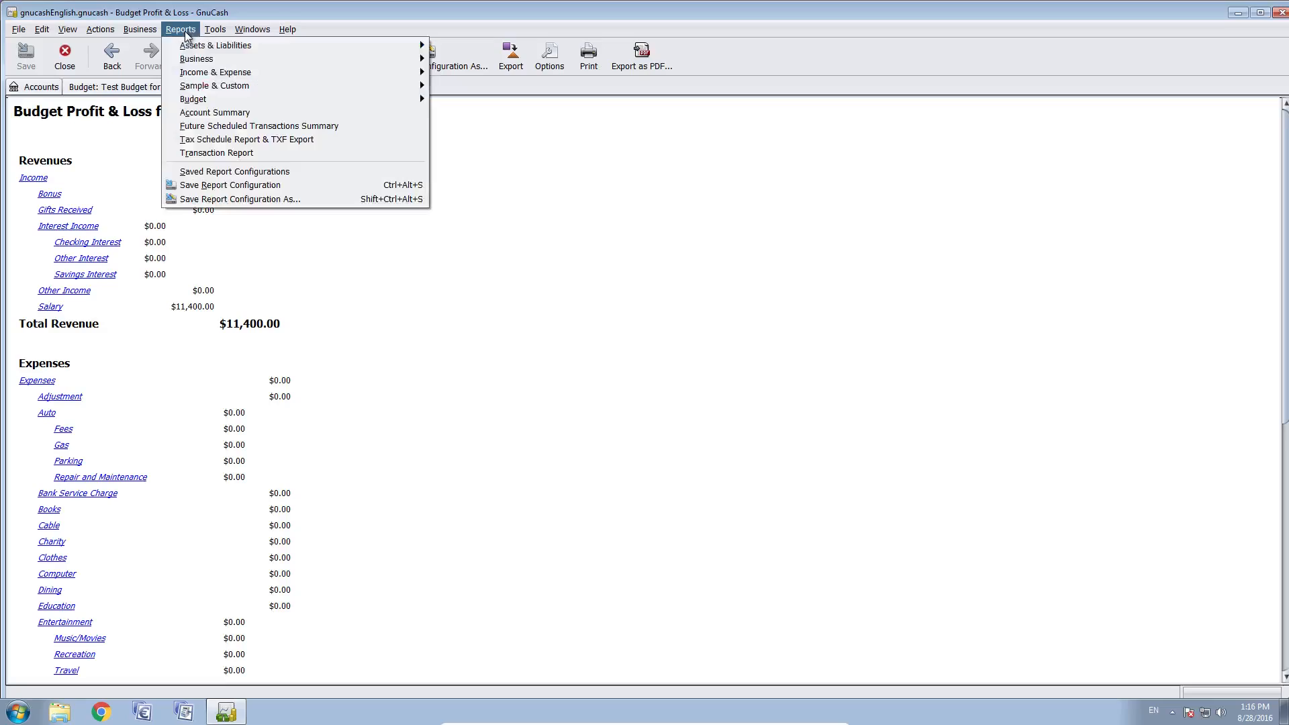
{"action": "mouse_move", "coordinate": [350, 103]}
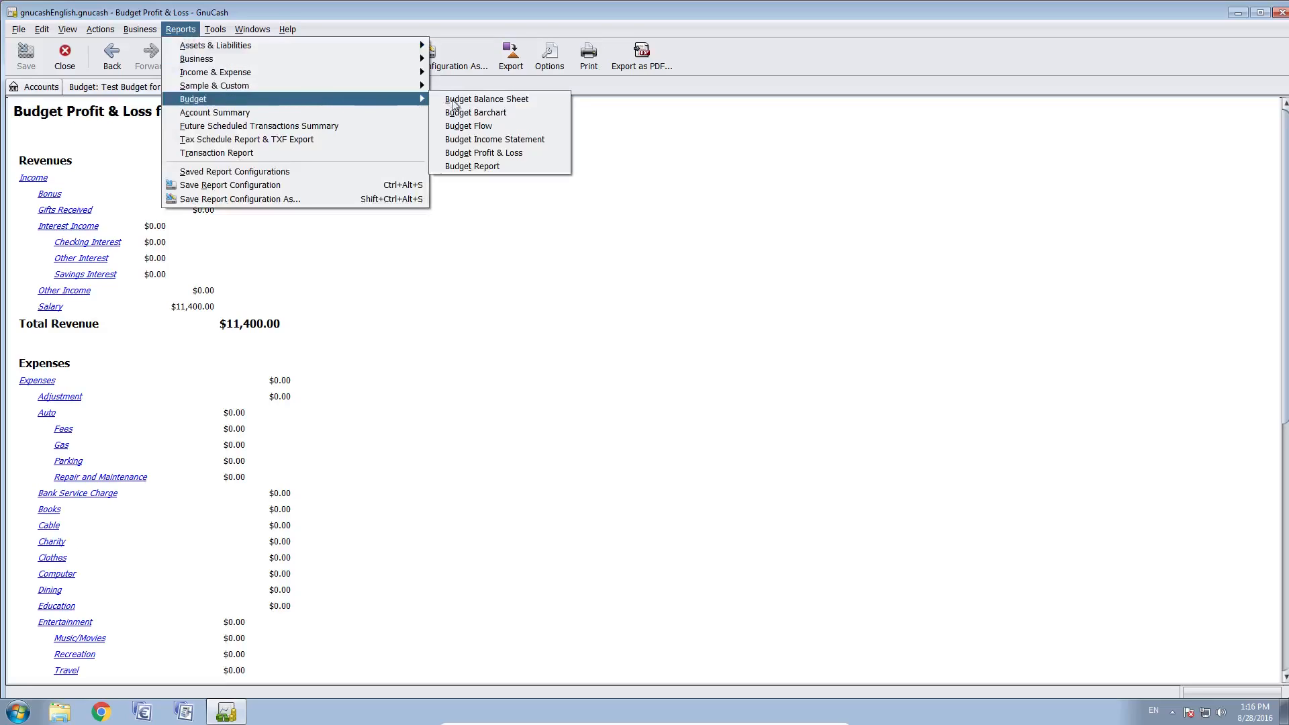
{"action": "left_click", "coordinate": [537, 98]}
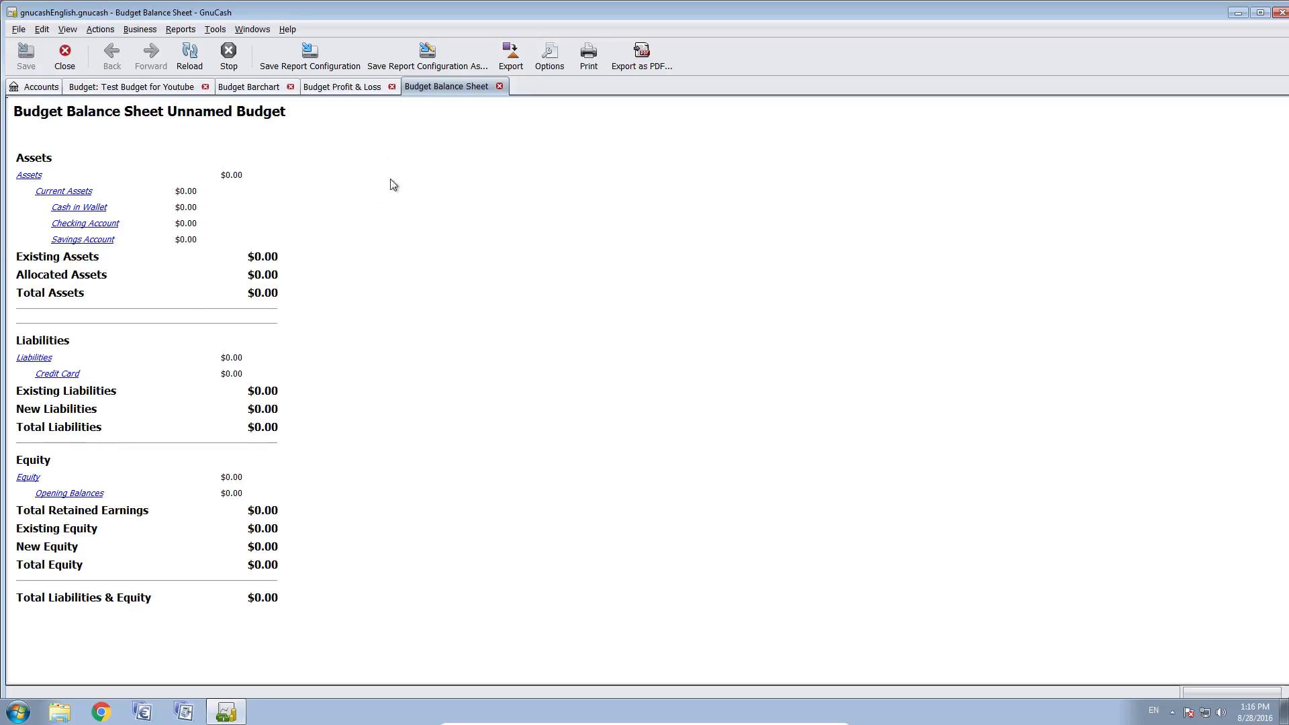
{"action": "left_click", "coordinate": [500, 87]}
Step: Open the Budget Report and look through its account rows
{"action": "left_click", "coordinate": [187, 32]}
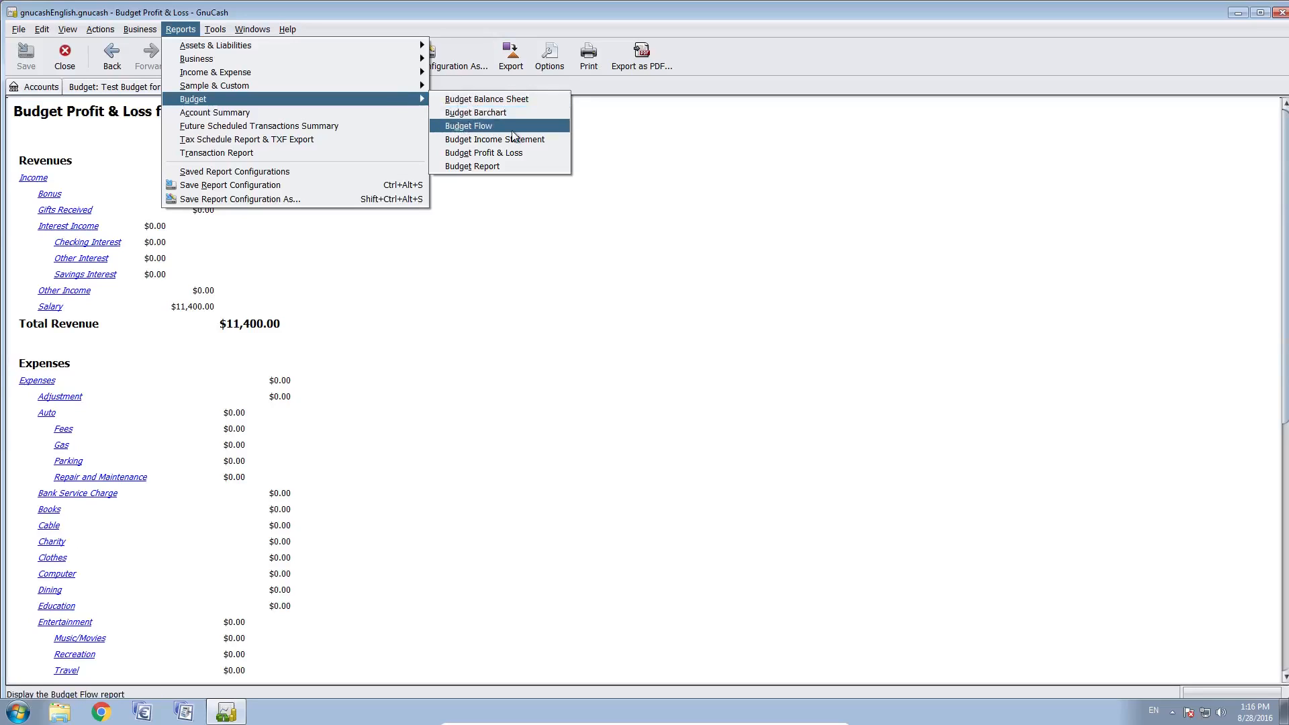
{"action": "left_click", "coordinate": [519, 167]}
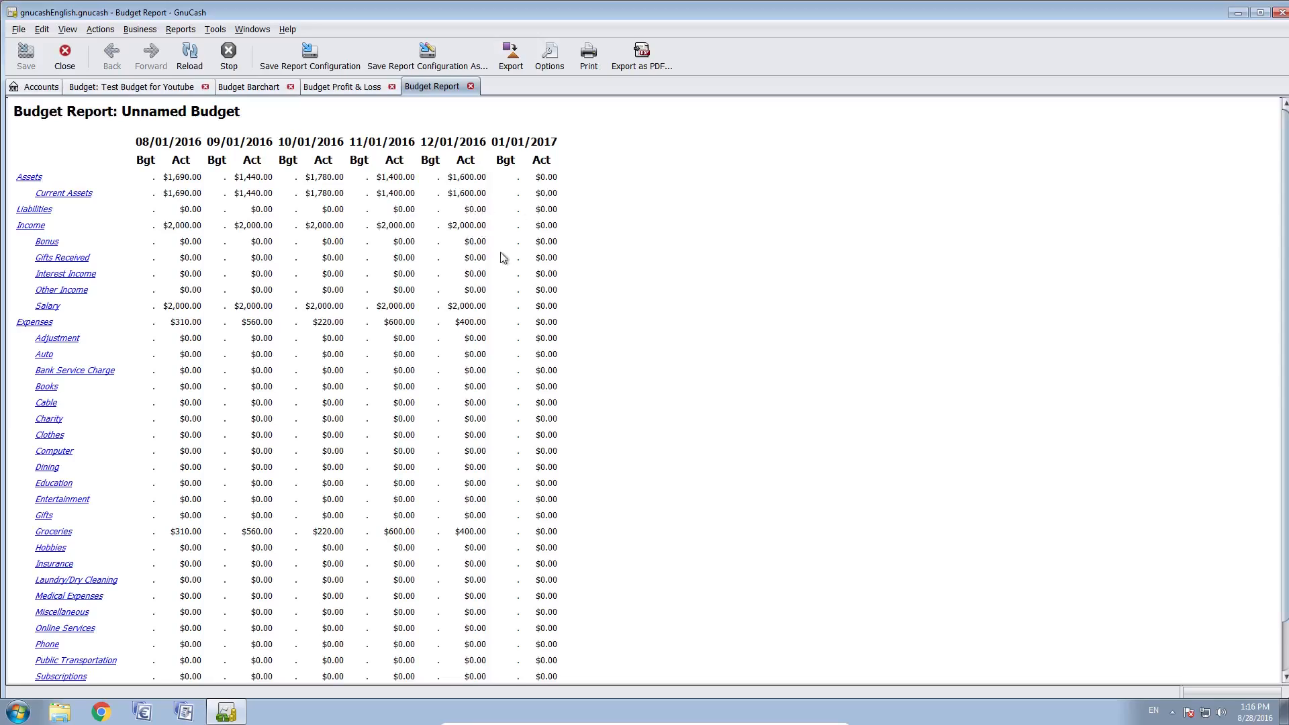
{"action": "scroll", "coordinate": [512, 262], "scroll_direction": "down", "scroll_amount": 2}
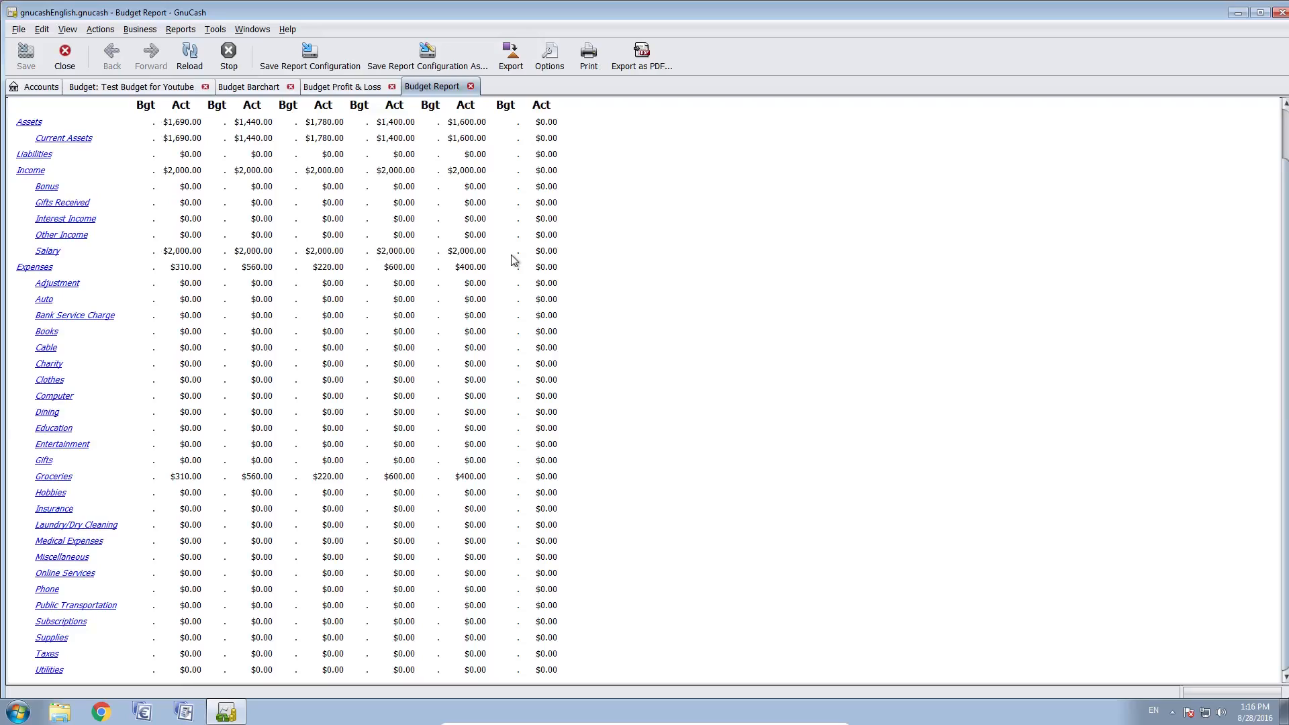
{"action": "scroll", "coordinate": [511, 261], "scroll_direction": "up", "scroll_amount": 2}
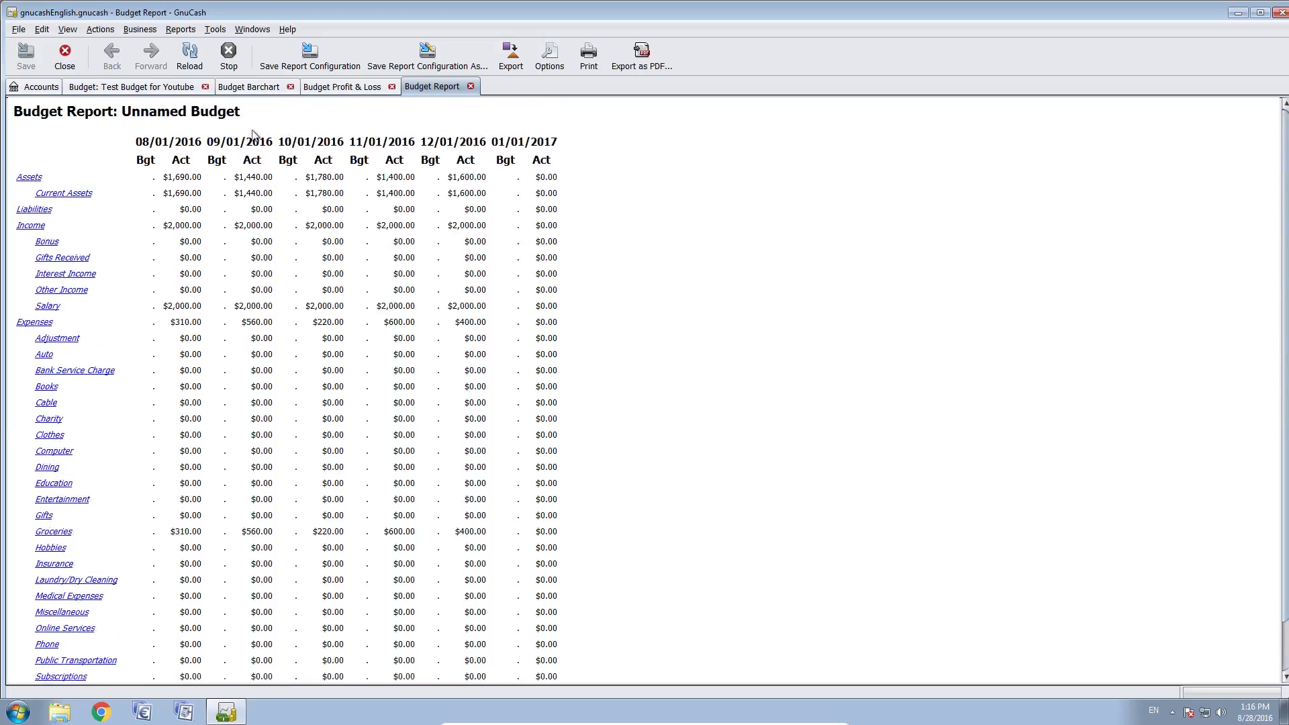
Step: Examine the monthly period headings and the budget and actual columns for each account in the Budget Report
{"action": "left_click_drag", "start_coordinate": [99, 143], "coordinate": [134, 141]}
{"action": "left_click", "coordinate": [201, 134]}
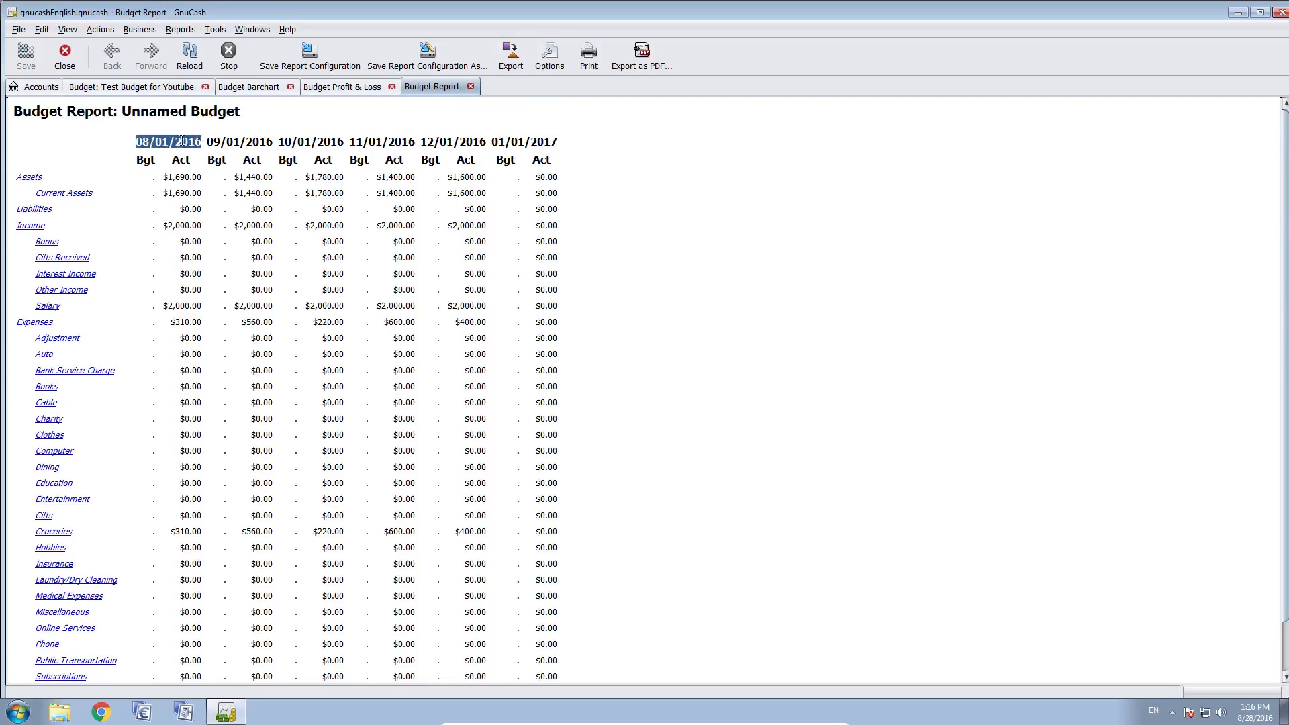
{"action": "left_click", "coordinate": [157, 141]}
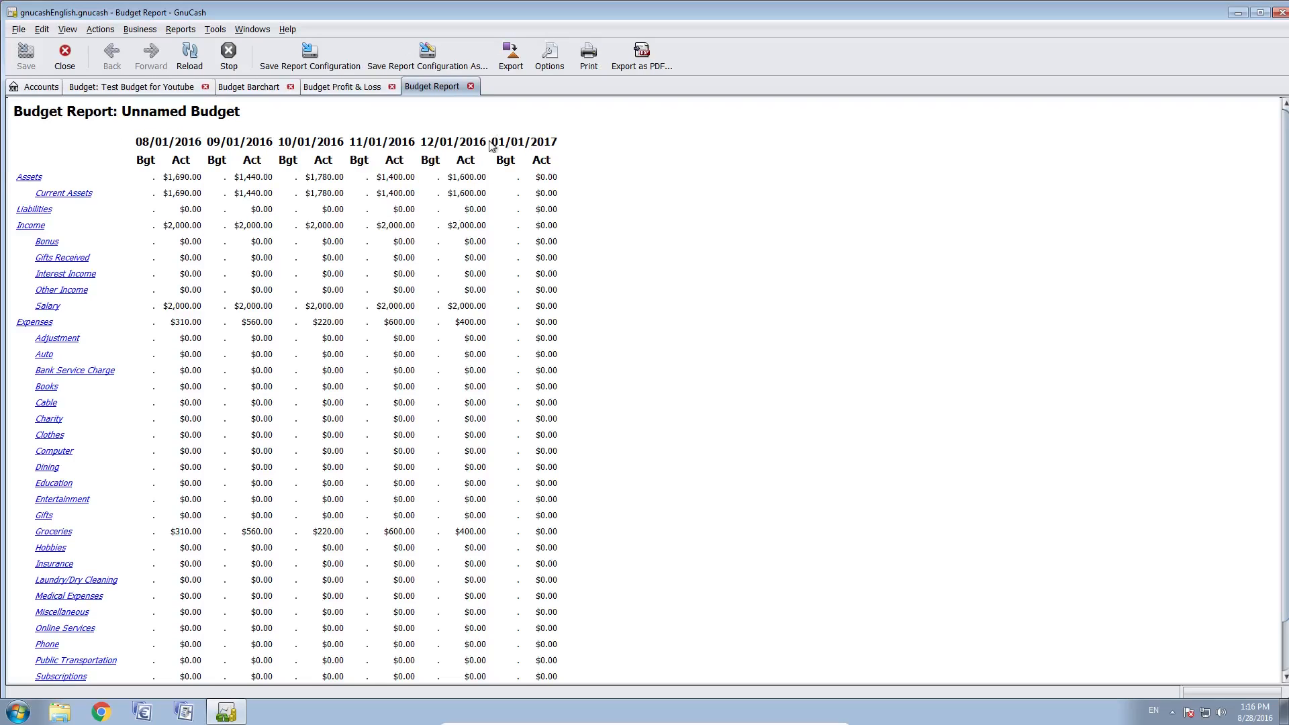
{"action": "left_click_drag", "start_coordinate": [496, 142], "coordinate": [559, 142]}
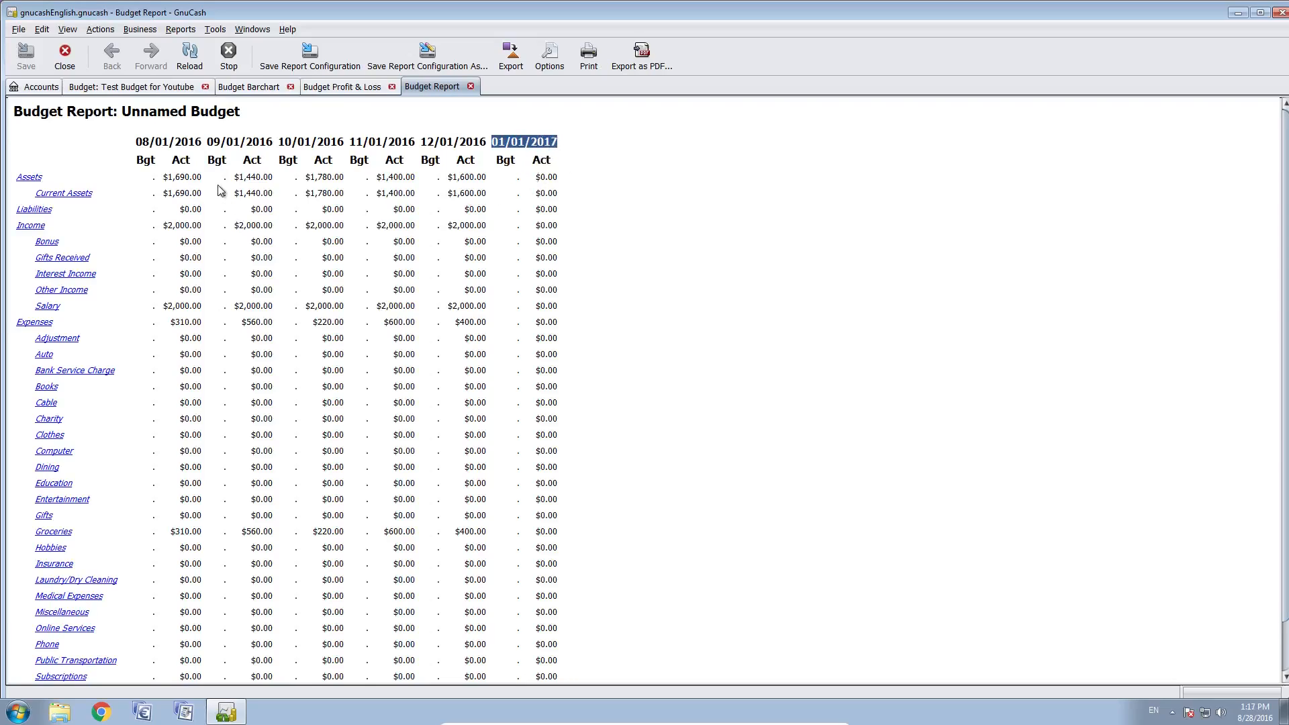
{"action": "left_click", "coordinate": [143, 167]}
{"action": "left_click_drag", "start_coordinate": [173, 159], "coordinate": [188, 160]}
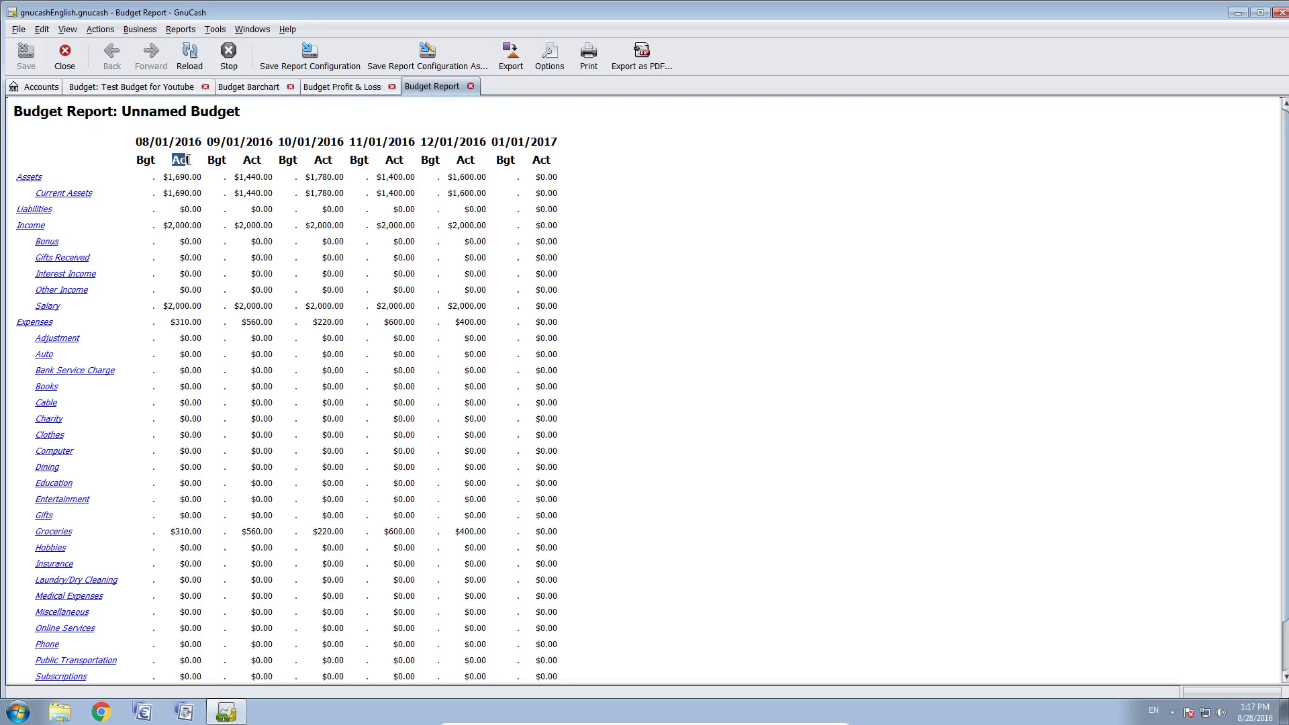
{"action": "left_click", "coordinate": [189, 159]}
{"action": "scroll", "coordinate": [198, 274], "scroll_direction": "down", "scroll_amount": 1}
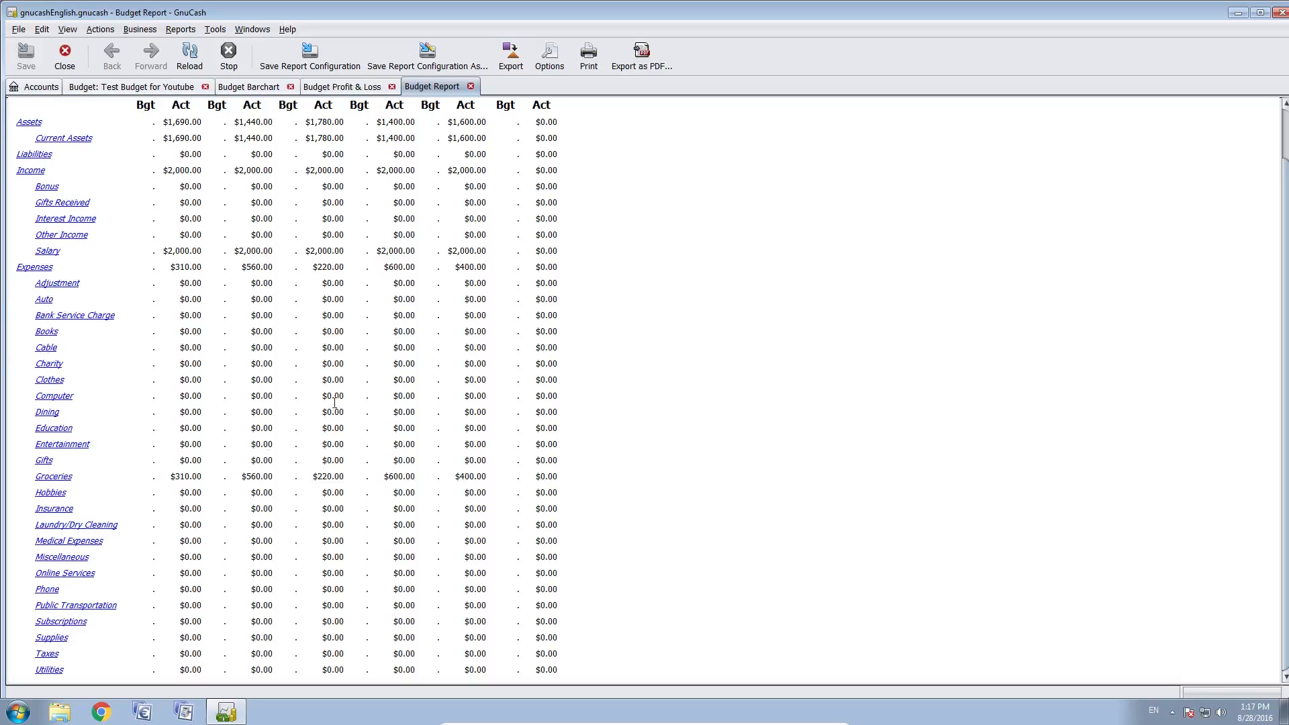
{"action": "scroll", "coordinate": [284, 391], "scroll_direction": "up", "scroll_amount": 2}
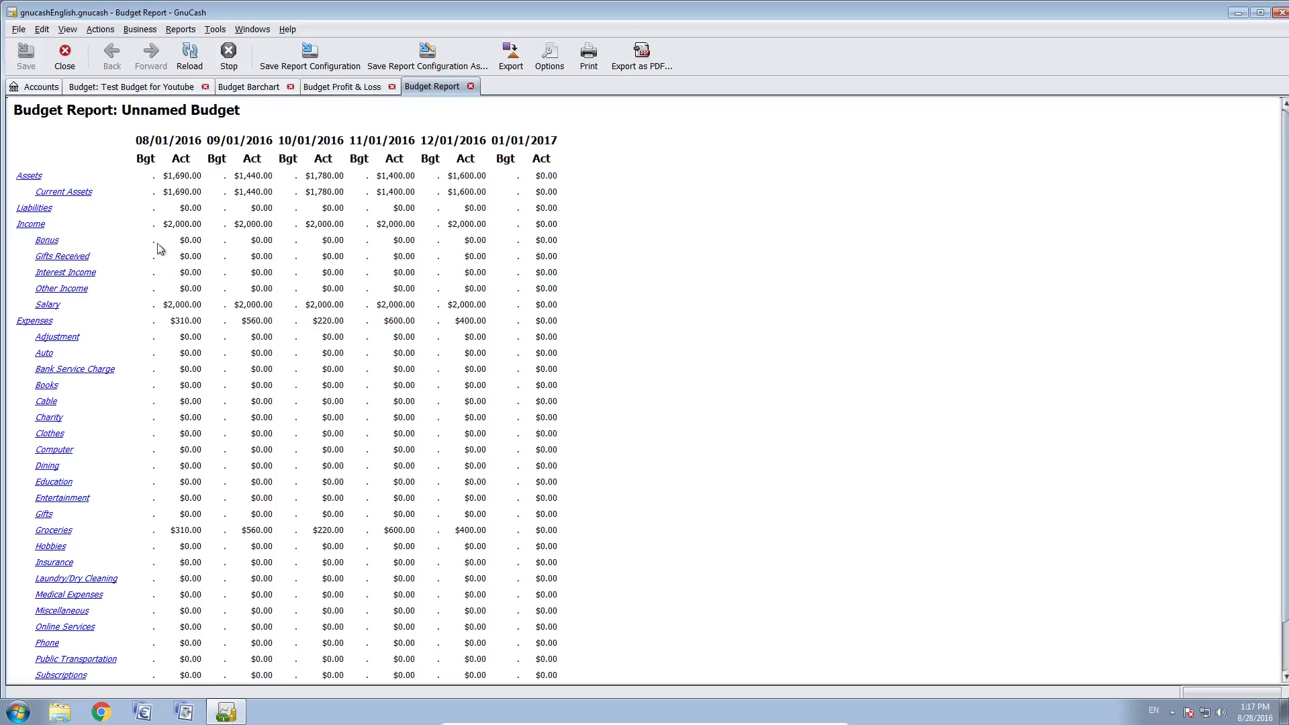
{"action": "scroll", "coordinate": [306, 282], "scroll_direction": "up", "scroll_amount": 1}
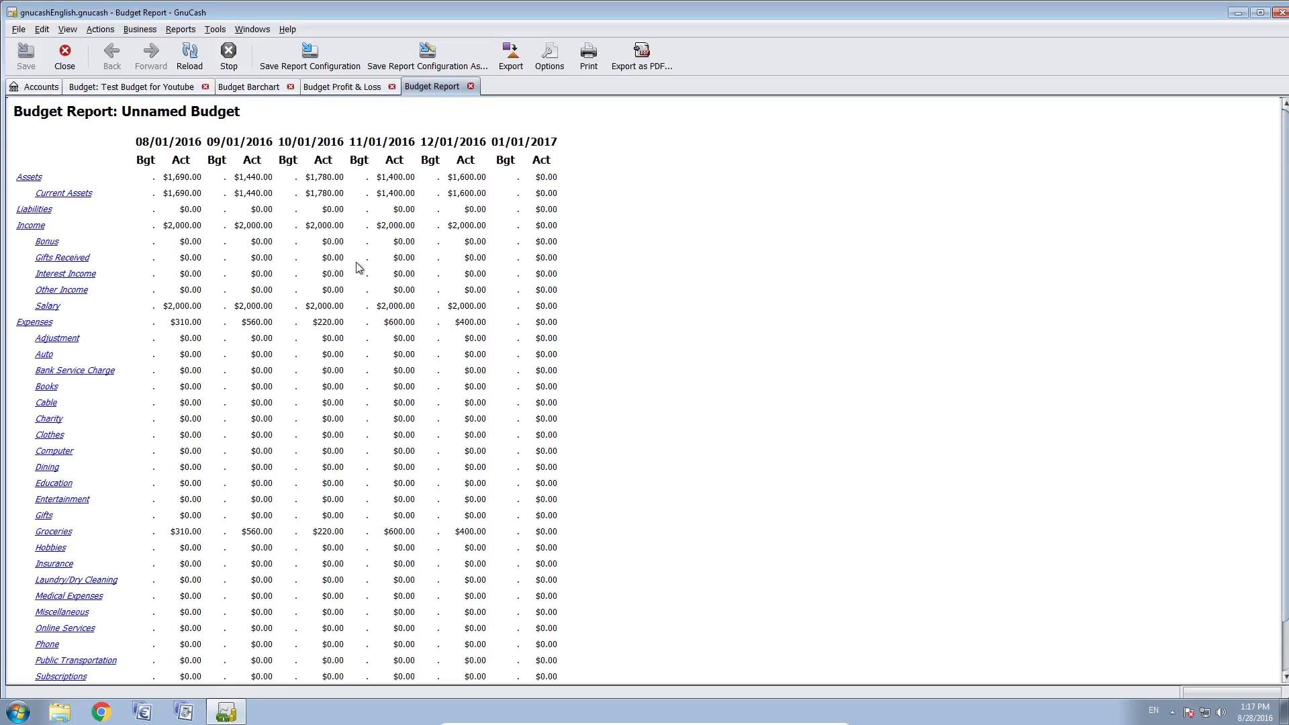
Step: Exclude accounts with zero total balances and budget values from the Budget Report
{"action": "left_click", "coordinate": [536, 66]}
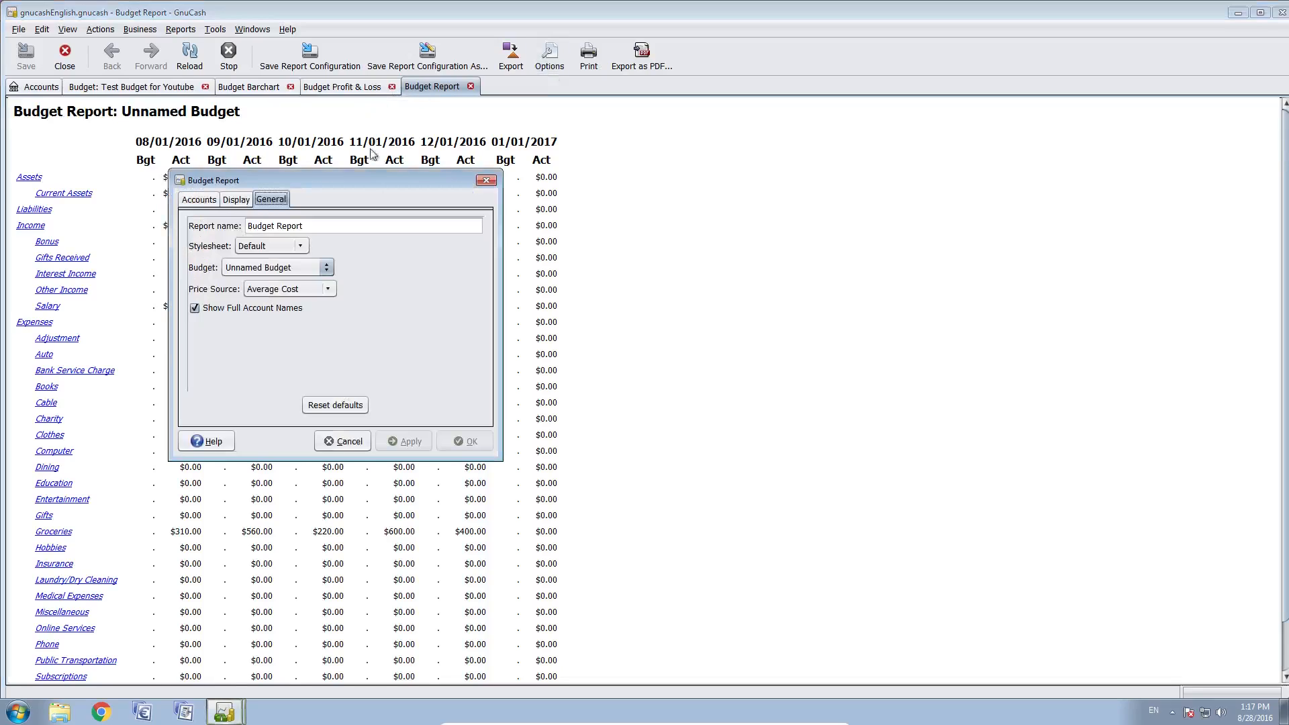
{"action": "left_click", "coordinate": [242, 202]}
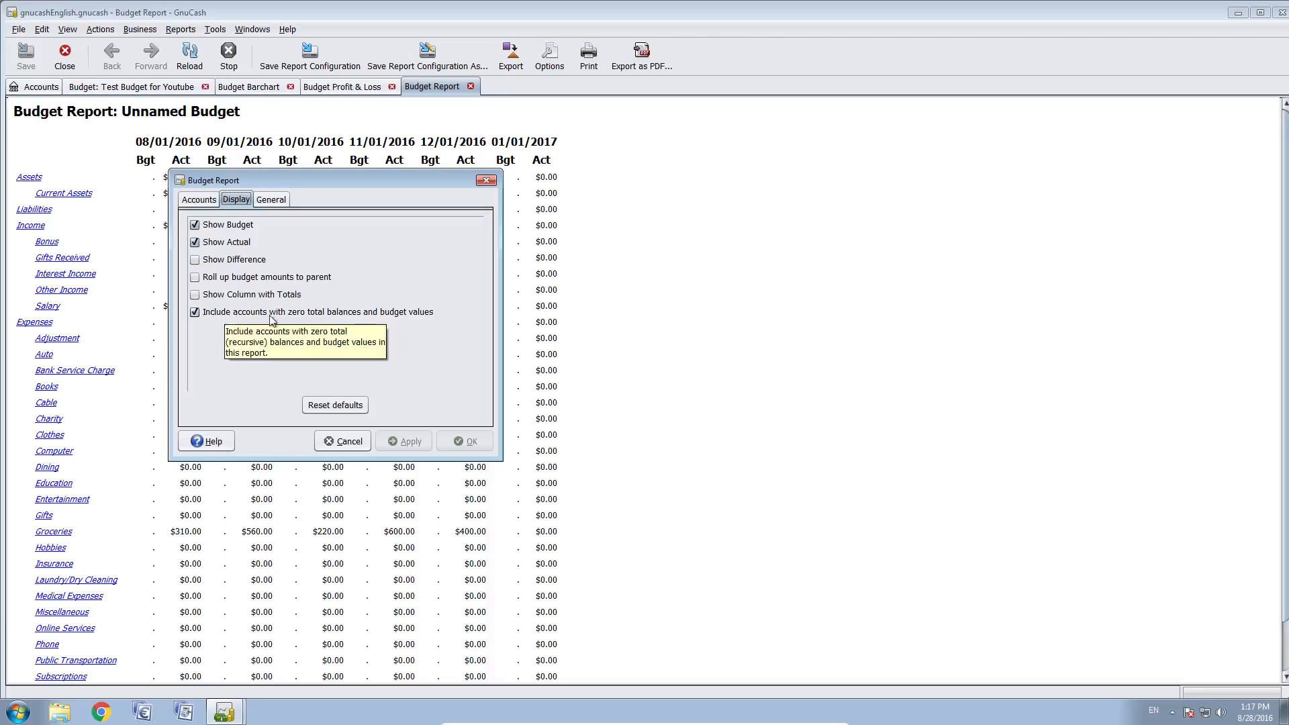
{"action": "left_click", "coordinate": [352, 310]}
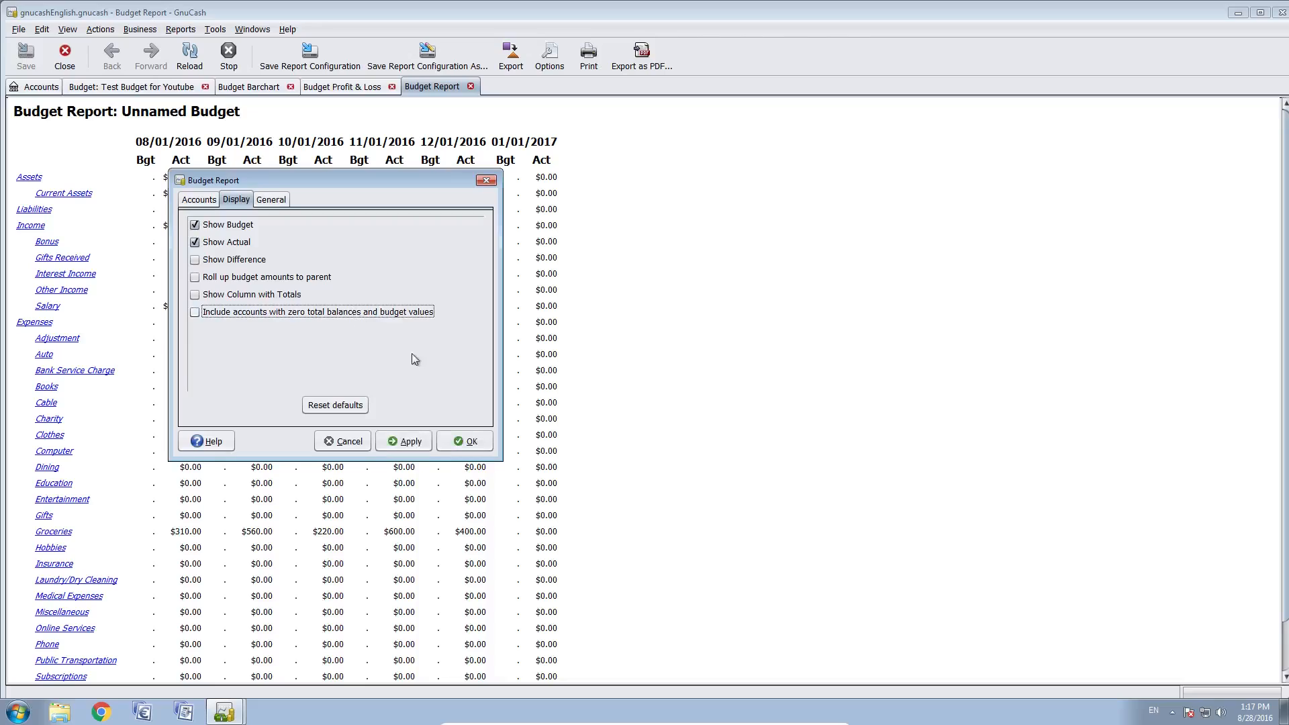
{"action": "left_click", "coordinate": [465, 441]}
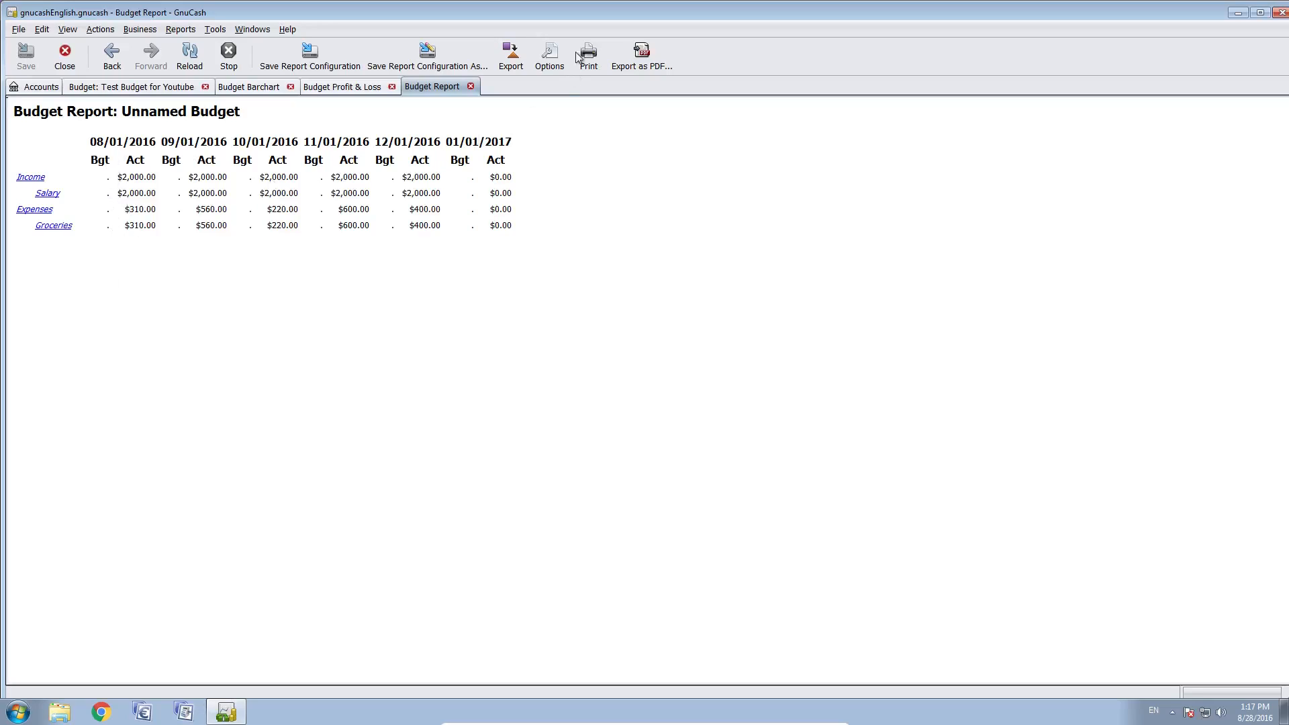
Step: Base the Budget Report on the budget "Test Budget for Youtube"
{"action": "left_click", "coordinate": [549, 55]}
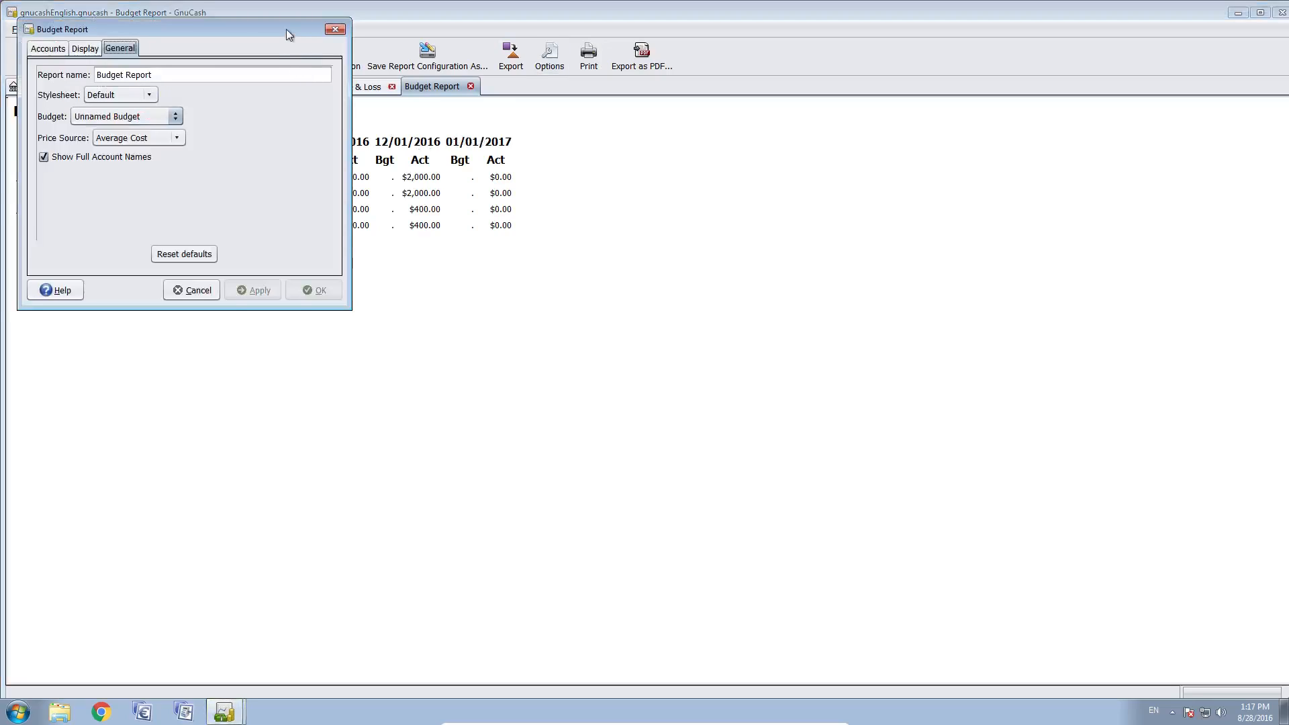
{"action": "left_click_drag", "start_coordinate": [286, 29], "coordinate": [473, 149]}
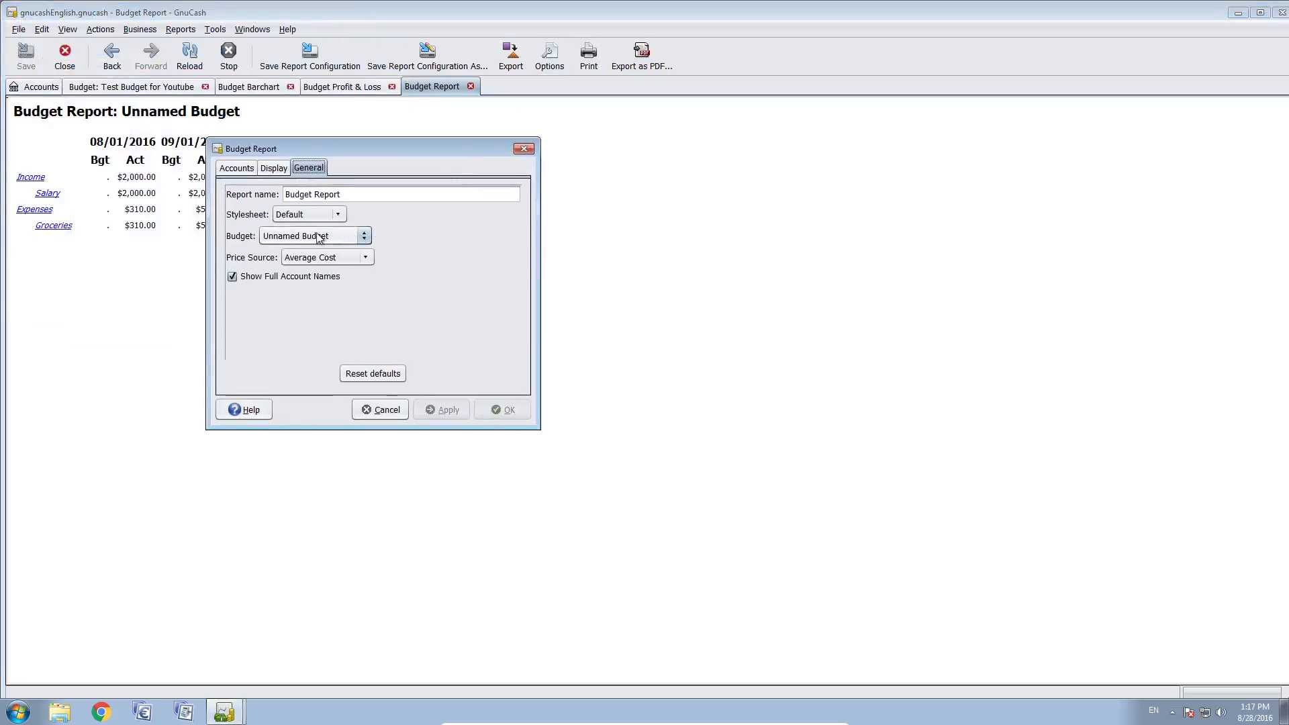
{"action": "left_click", "coordinate": [340, 239]}
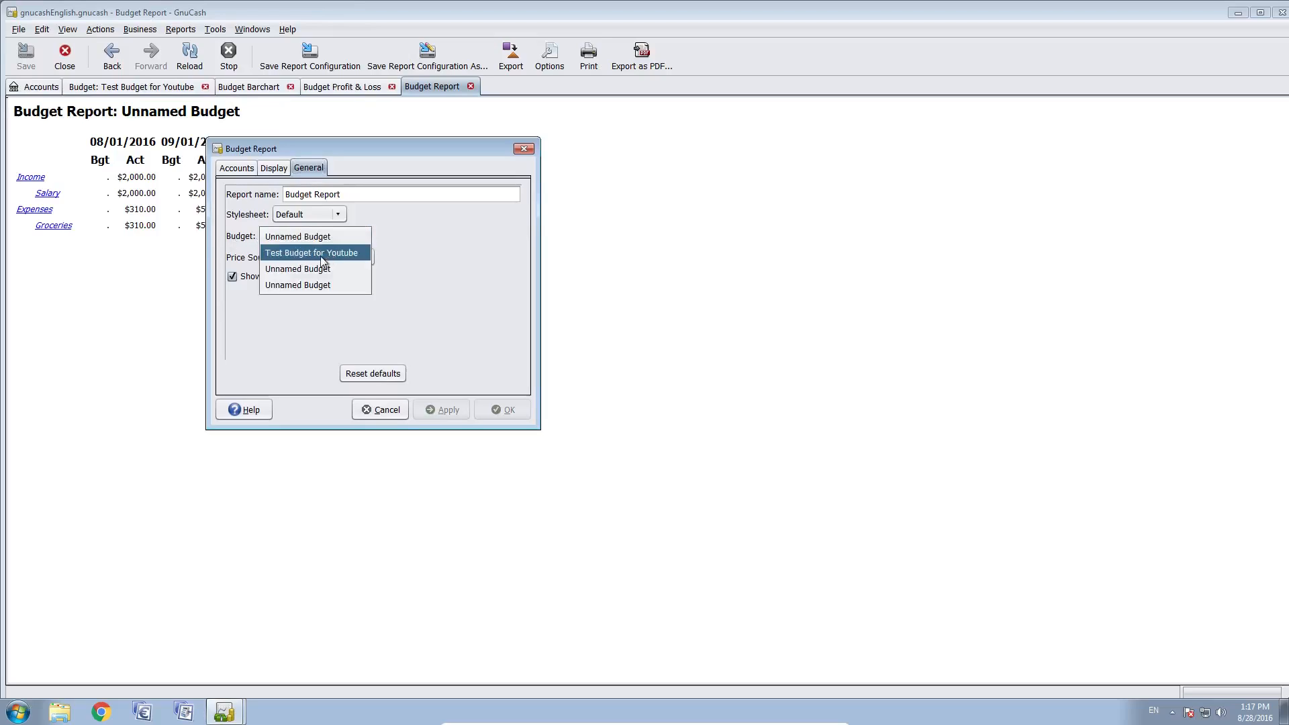
{"action": "left_click", "coordinate": [320, 254]}
{"action": "left_click", "coordinate": [502, 410]}
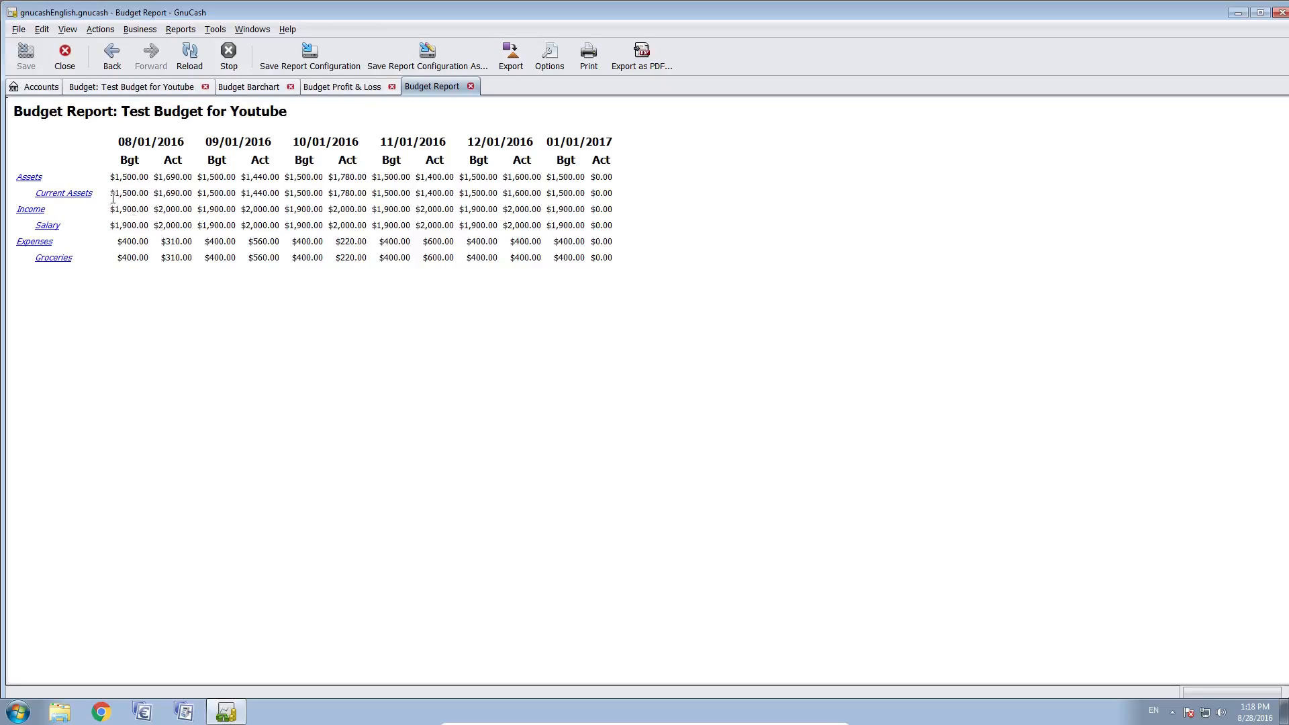
Step: Compare the 08/01/2016 budgeted and actual amounts for Current Assets and Salary, and enable Show Difference for the Budget Report
{"action": "left_click_drag", "start_coordinate": [111, 196], "coordinate": [145, 196]}
{"action": "left_click", "coordinate": [112, 227]}
{"action": "left_click_drag", "start_coordinate": [159, 225], "coordinate": [191, 227]}
{"action": "left_click", "coordinate": [552, 62]}
{"action": "left_click_drag", "start_coordinate": [225, 29], "coordinate": [332, 104]}
{"action": "left_click", "coordinate": [195, 123]}
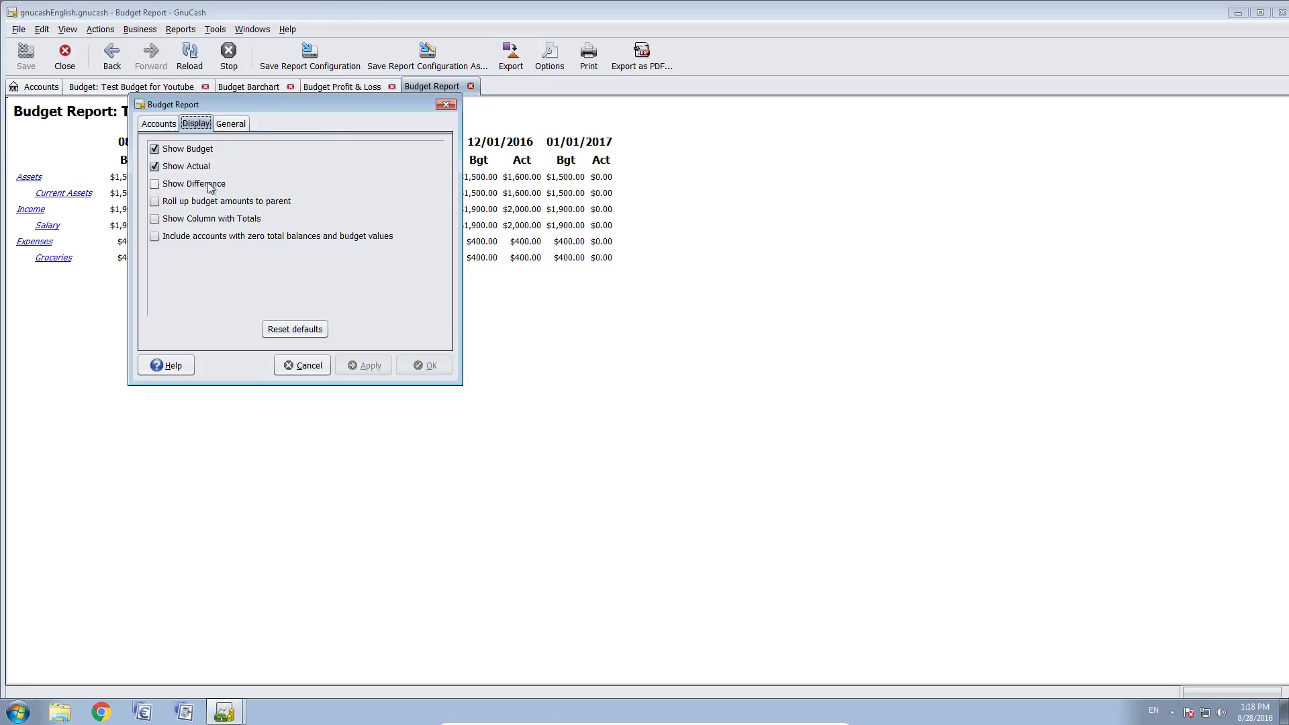
{"action": "left_click", "coordinate": [173, 187]}
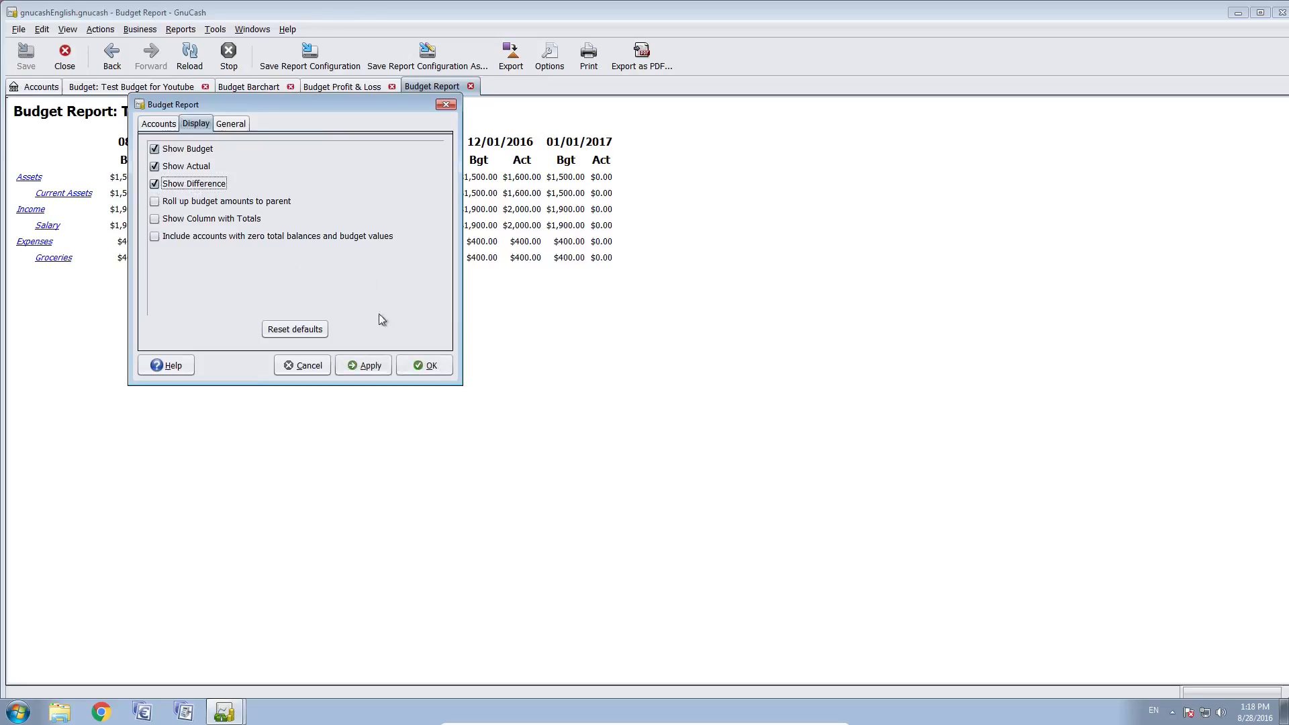
{"action": "left_click", "coordinate": [430, 365]}
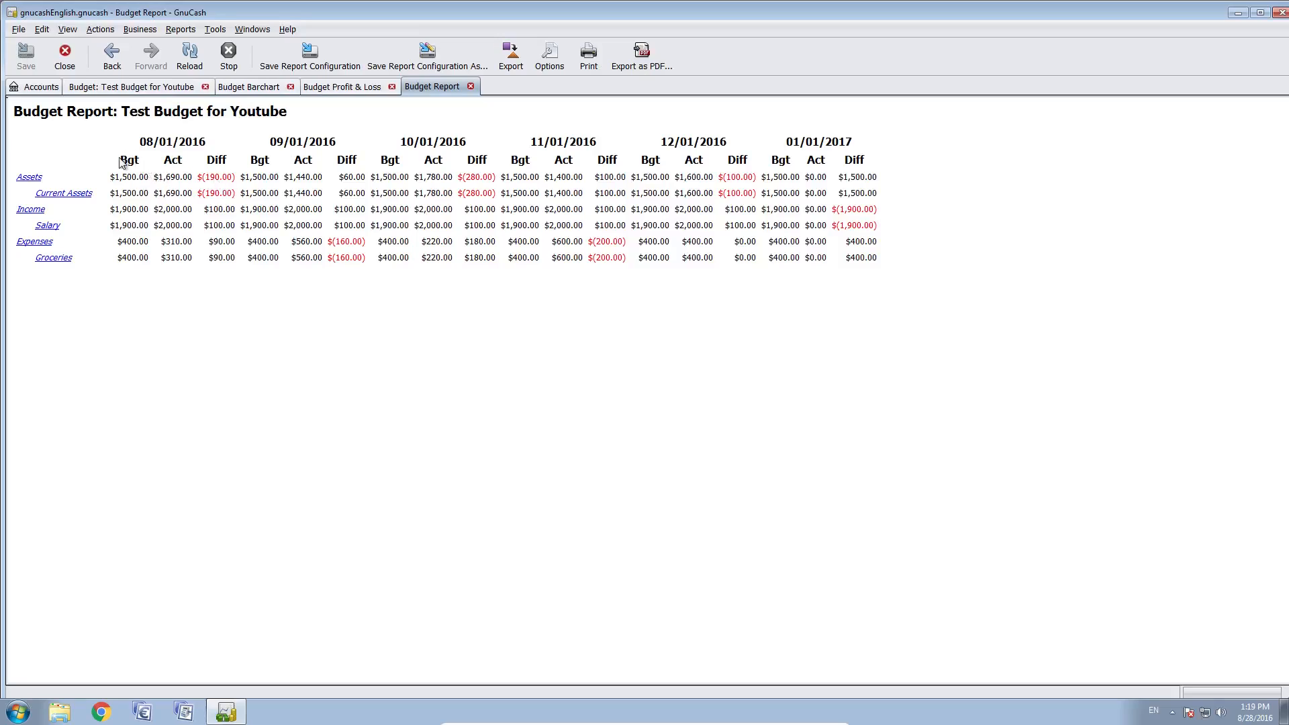
Step: Examine the budget, actual and difference amounts for Salary in 08/01/2016 and for Income in 01/01/2017
{"action": "left_click_drag", "start_coordinate": [119, 160], "coordinate": [139, 160]}
{"action": "left_click", "coordinate": [142, 159]}
{"action": "left_click_drag", "start_coordinate": [204, 226], "coordinate": [230, 225]}
{"action": "left_click_drag", "start_coordinate": [763, 210], "coordinate": [801, 208]}
{"action": "left_click", "coordinate": [810, 208]}
Step: Add a column with totals to the Budget Report
{"action": "left_click", "coordinate": [549, 55]}
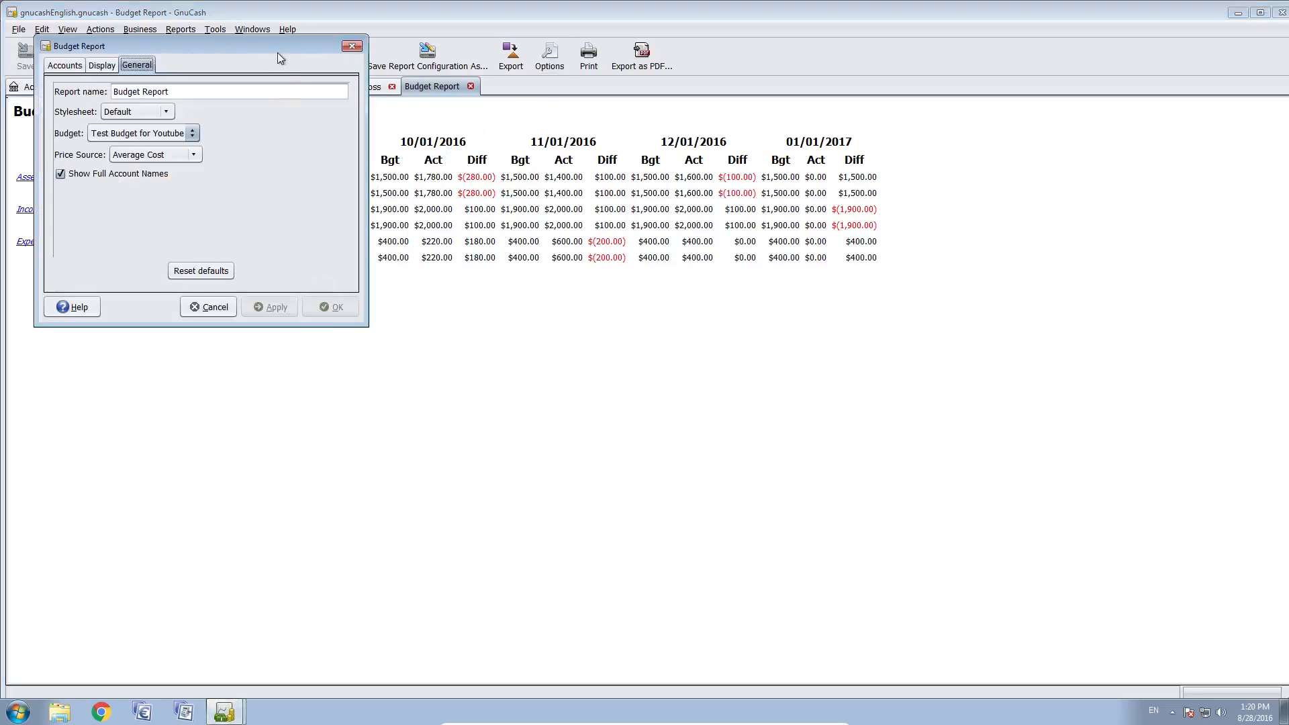
{"action": "left_click_drag", "start_coordinate": [280, 58], "coordinate": [481, 190]}
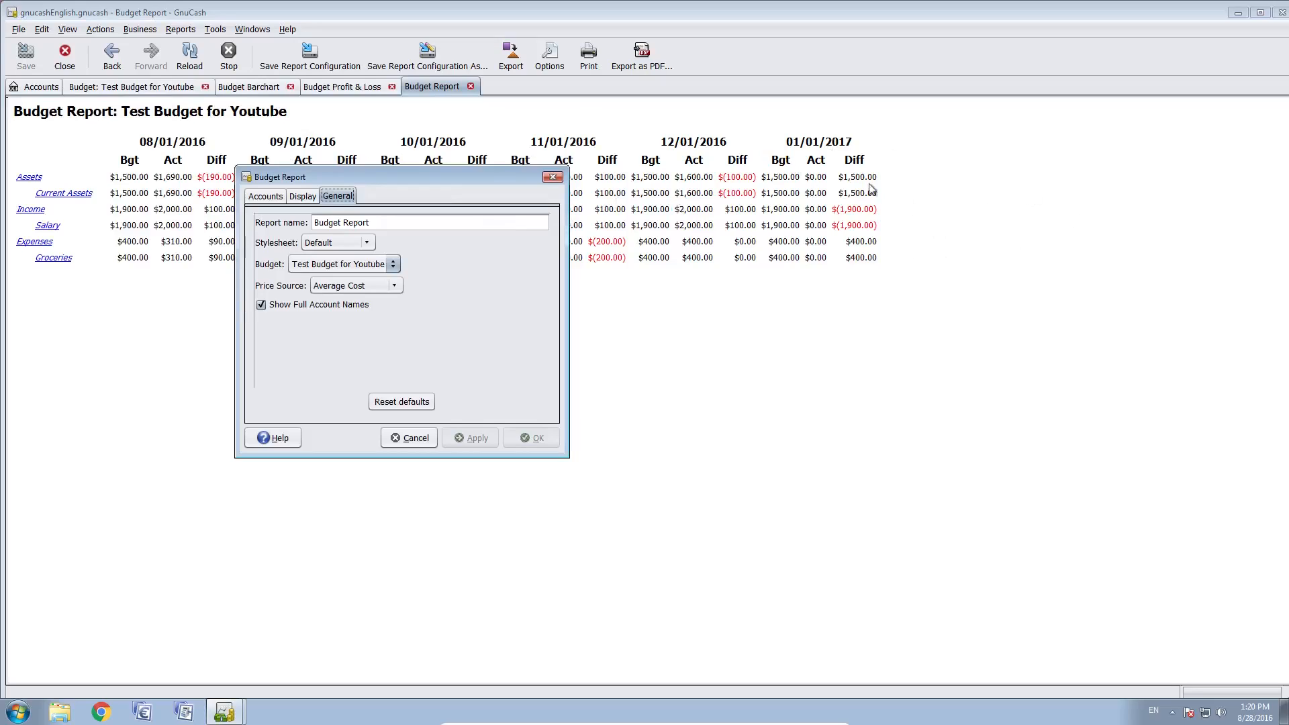
{"action": "left_click", "coordinate": [304, 196]}
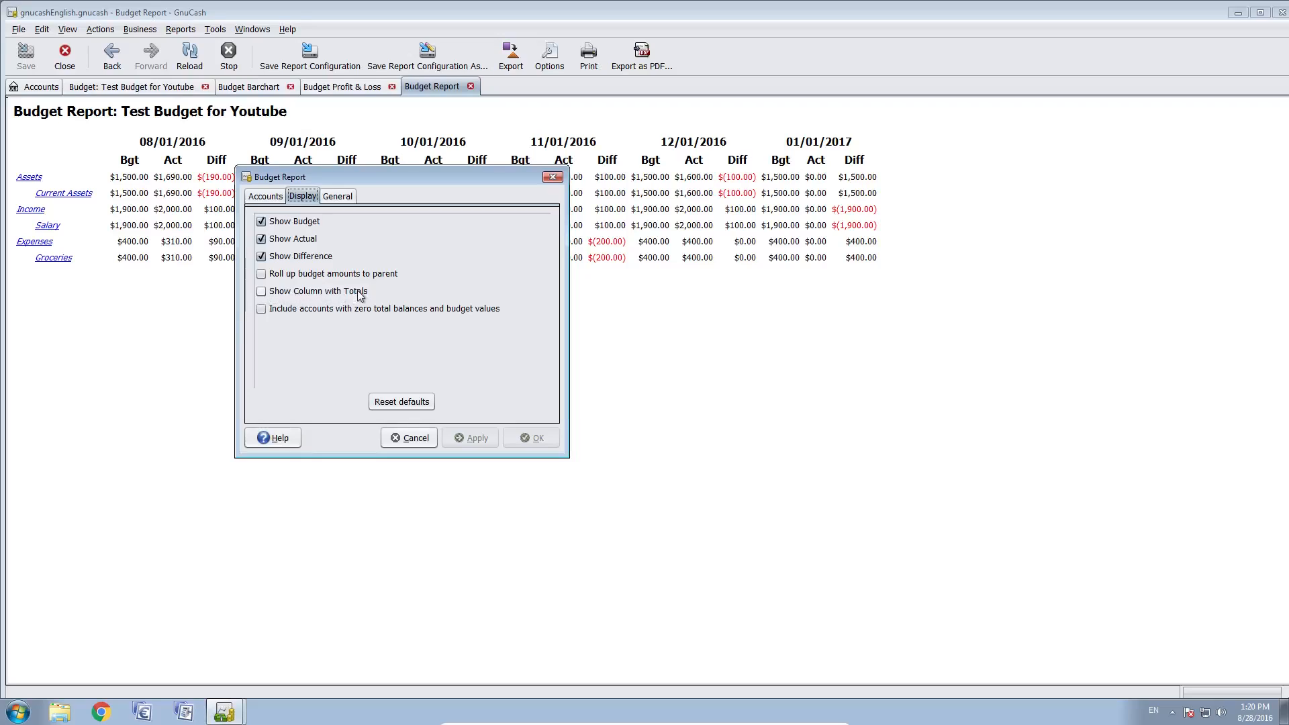
{"action": "left_click", "coordinate": [289, 292]}
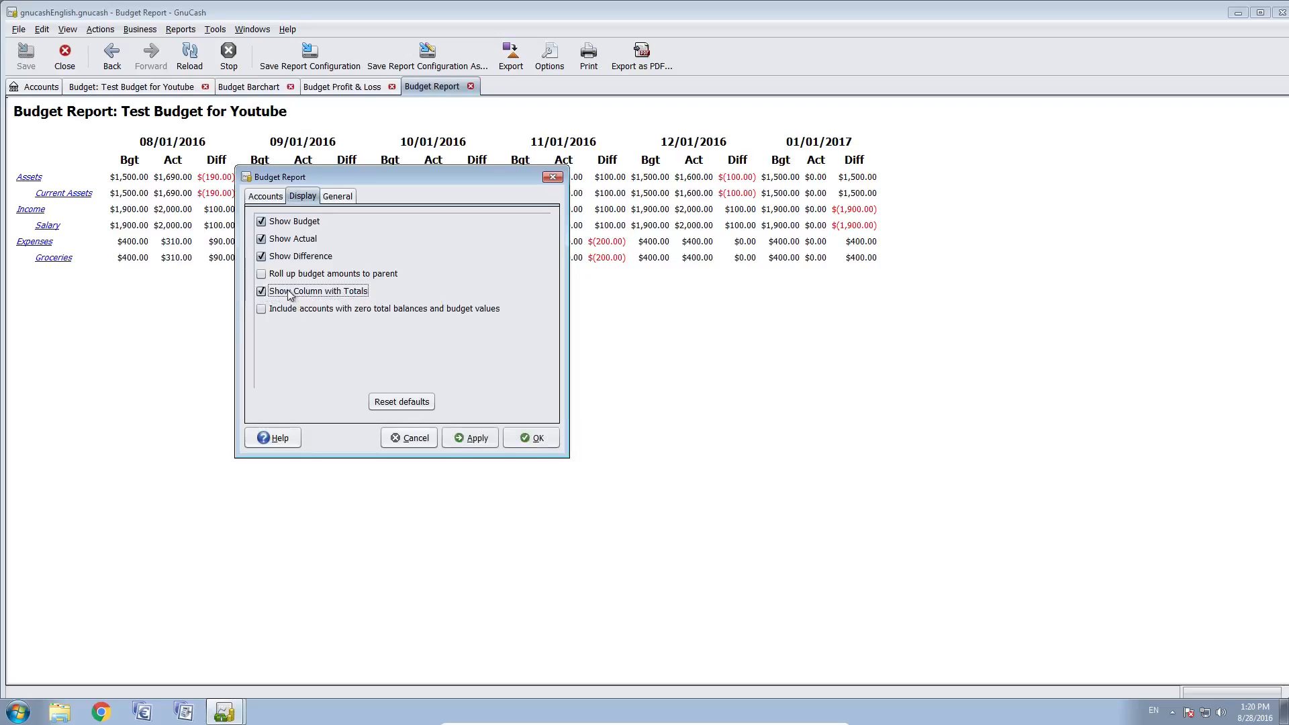
{"action": "left_click", "coordinate": [531, 438]}
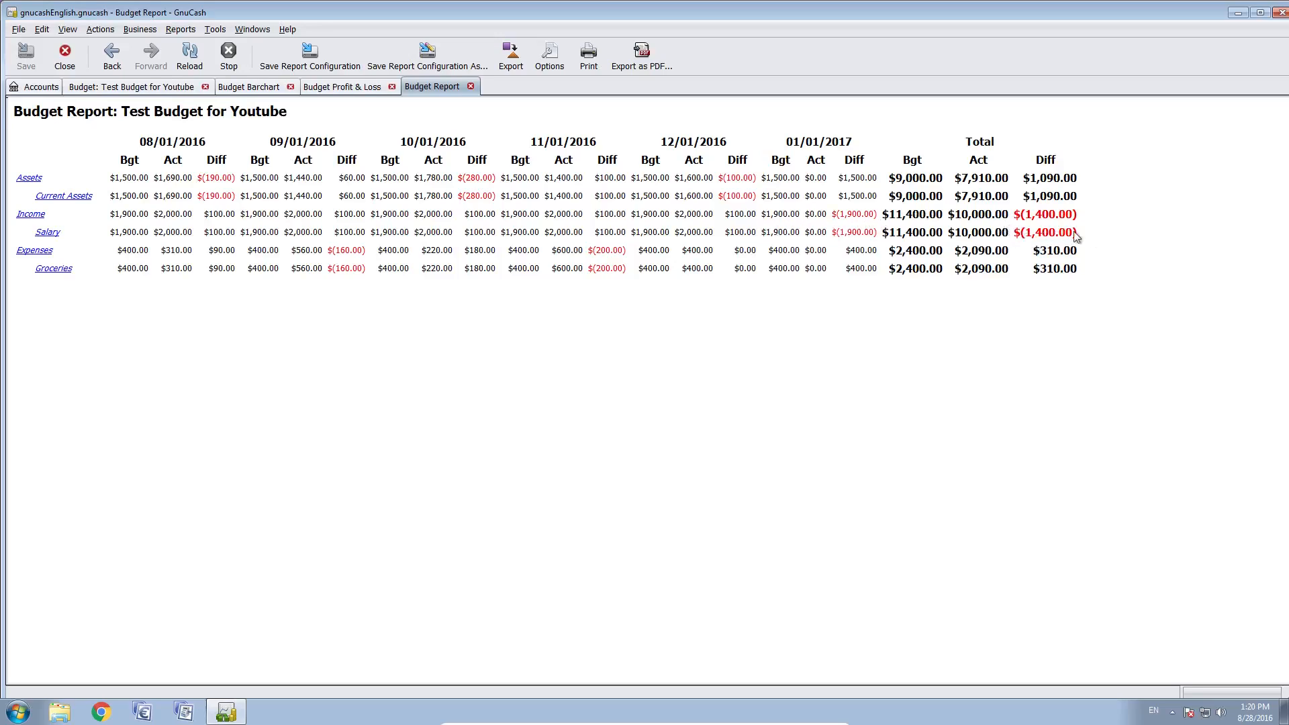
Step: Examine the total budget, actual and difference amounts for Salary, Current Assets and Groceries
{"action": "left_click_drag", "start_coordinate": [1086, 236], "coordinate": [895, 230]}
{"action": "left_click", "coordinate": [860, 232]}
{"action": "left_click_drag", "start_coordinate": [945, 197], "coordinate": [886, 193]}
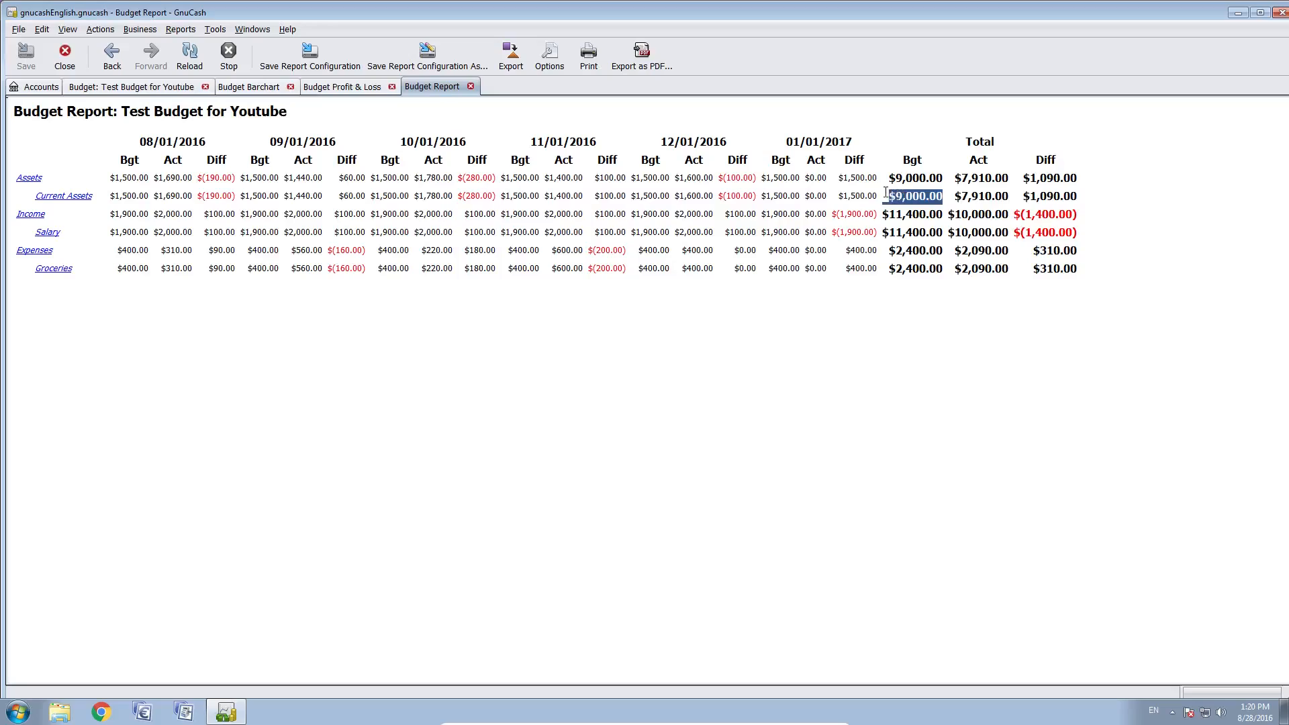
{"action": "left_click", "coordinate": [884, 196]}
{"action": "left_click_drag", "start_coordinate": [1026, 197], "coordinate": [1096, 196]}
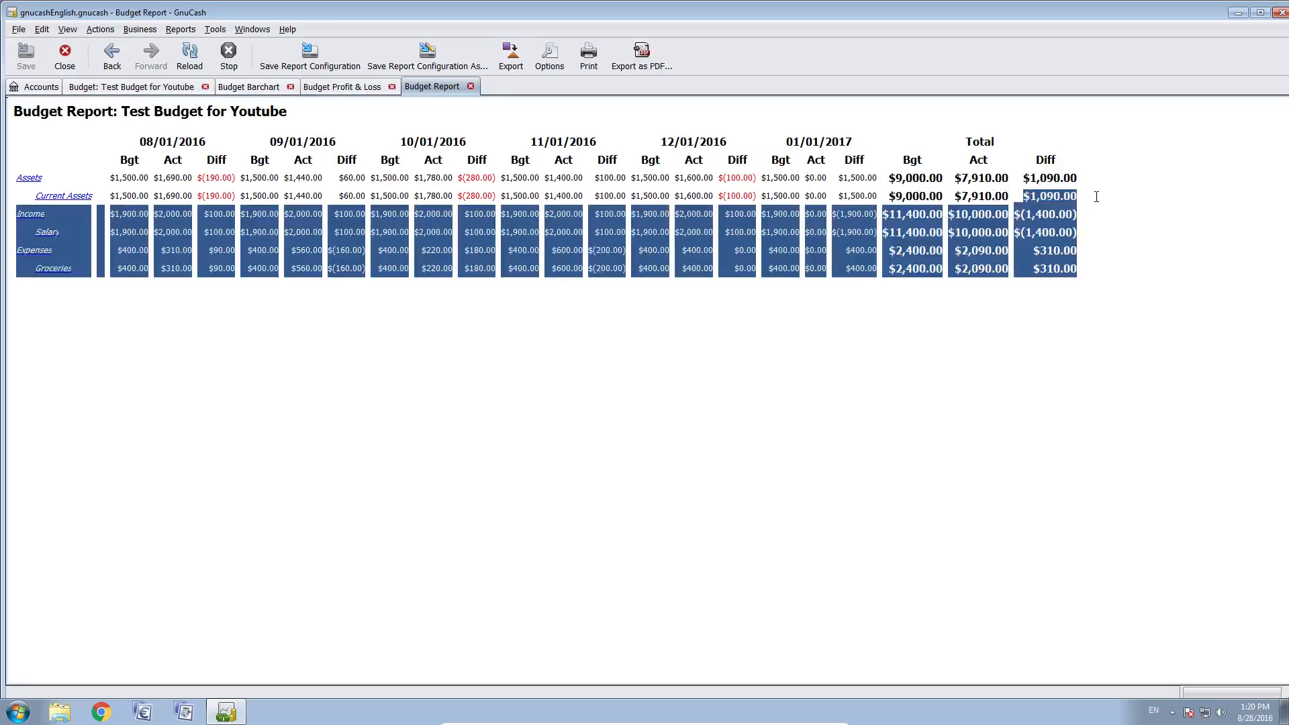
{"action": "double_click", "coordinate": [978, 193]}
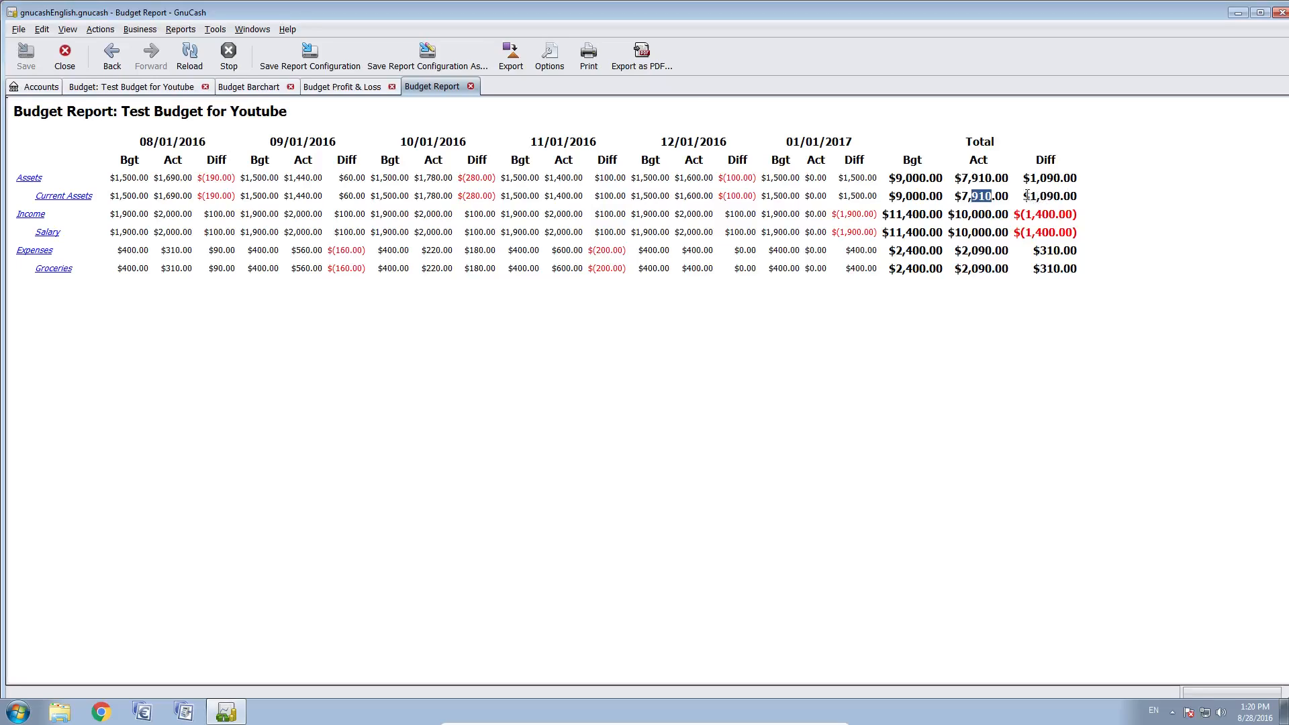
{"action": "left_click", "coordinate": [980, 271]}
{"action": "left_click_drag", "start_coordinate": [894, 269], "coordinate": [938, 267]}
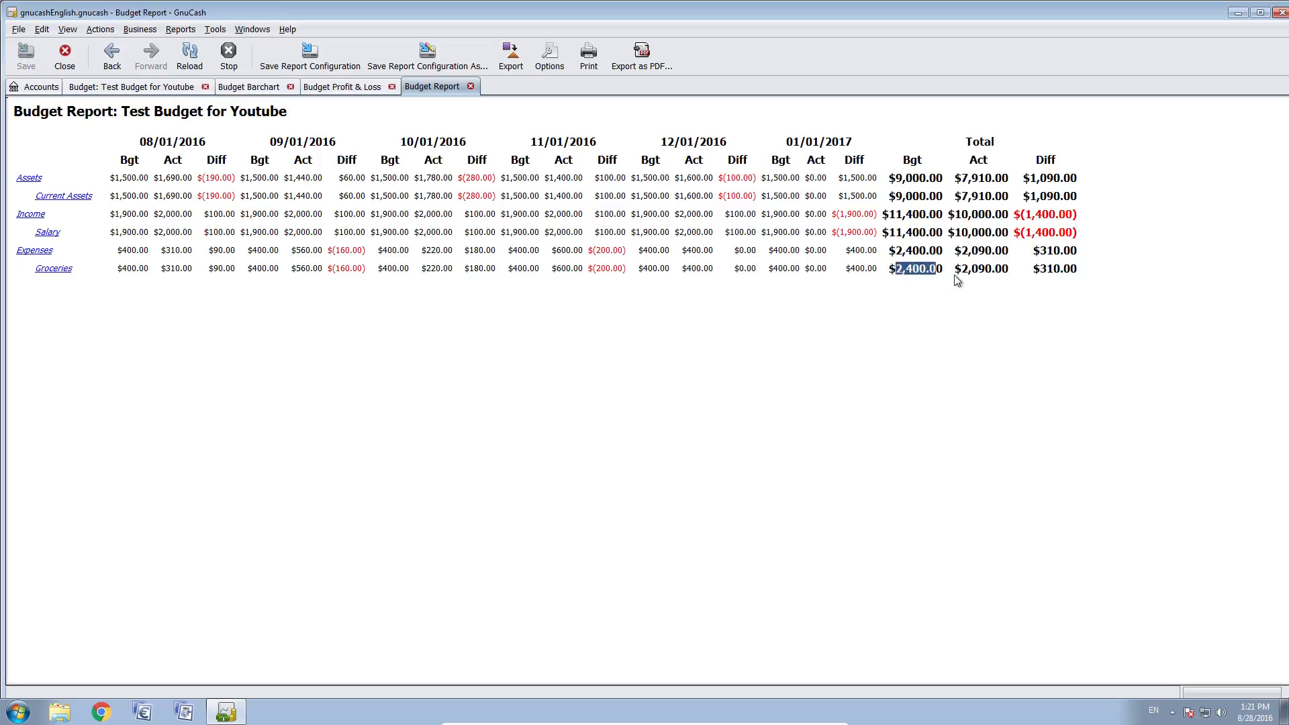
{"action": "left_click", "coordinate": [958, 274]}
{"action": "left_click", "coordinate": [179, 31]}
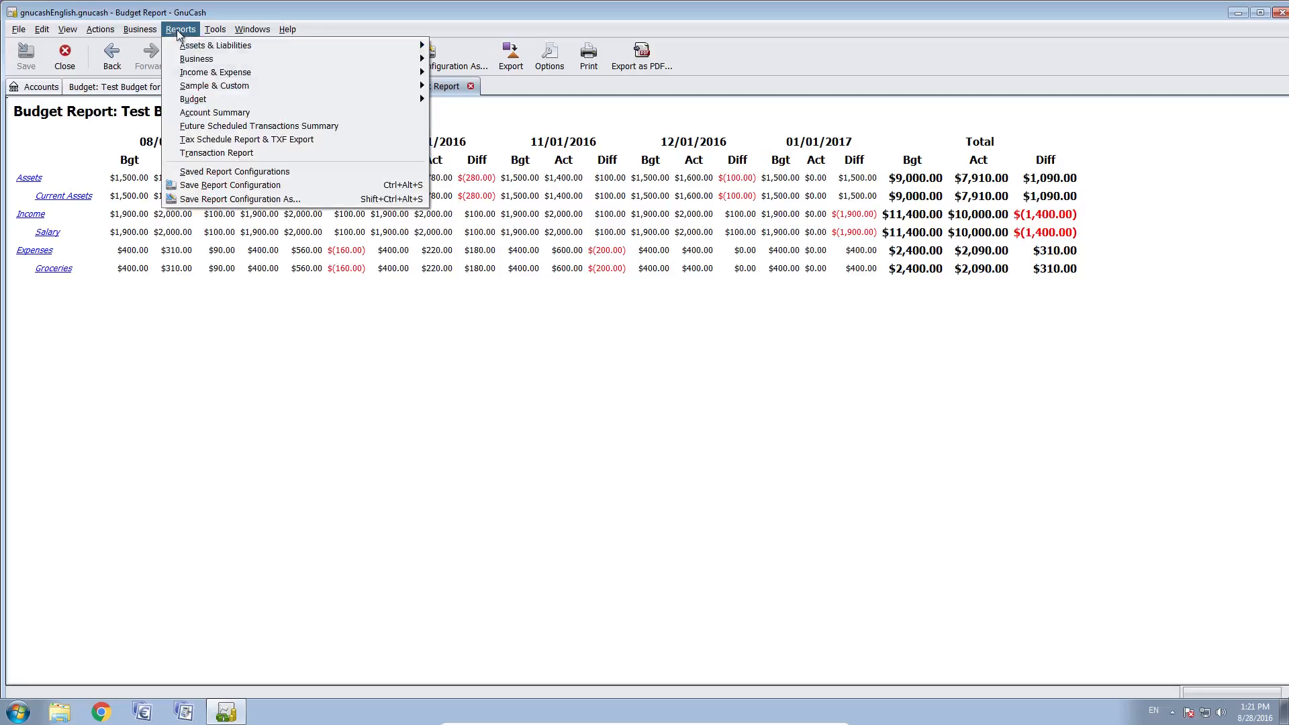
{"action": "mouse_move", "coordinate": [257, 101]}
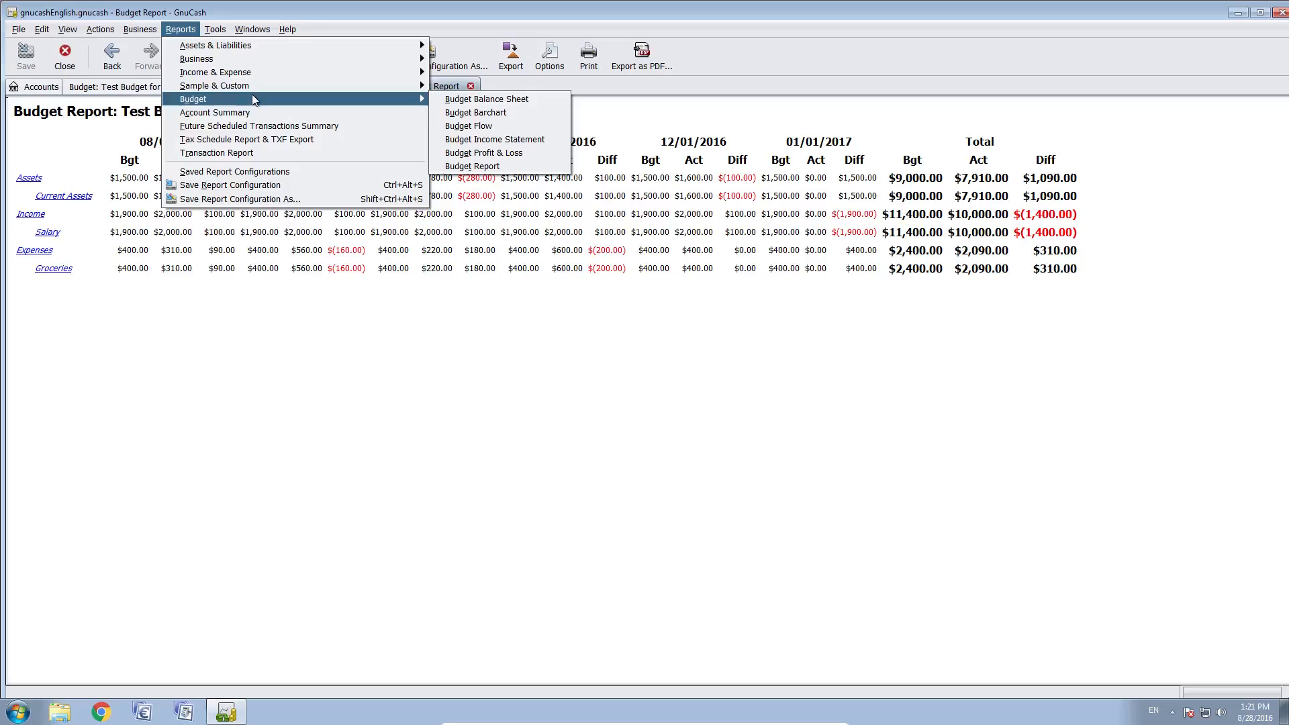
{"action": "left_click", "coordinate": [312, 15]}
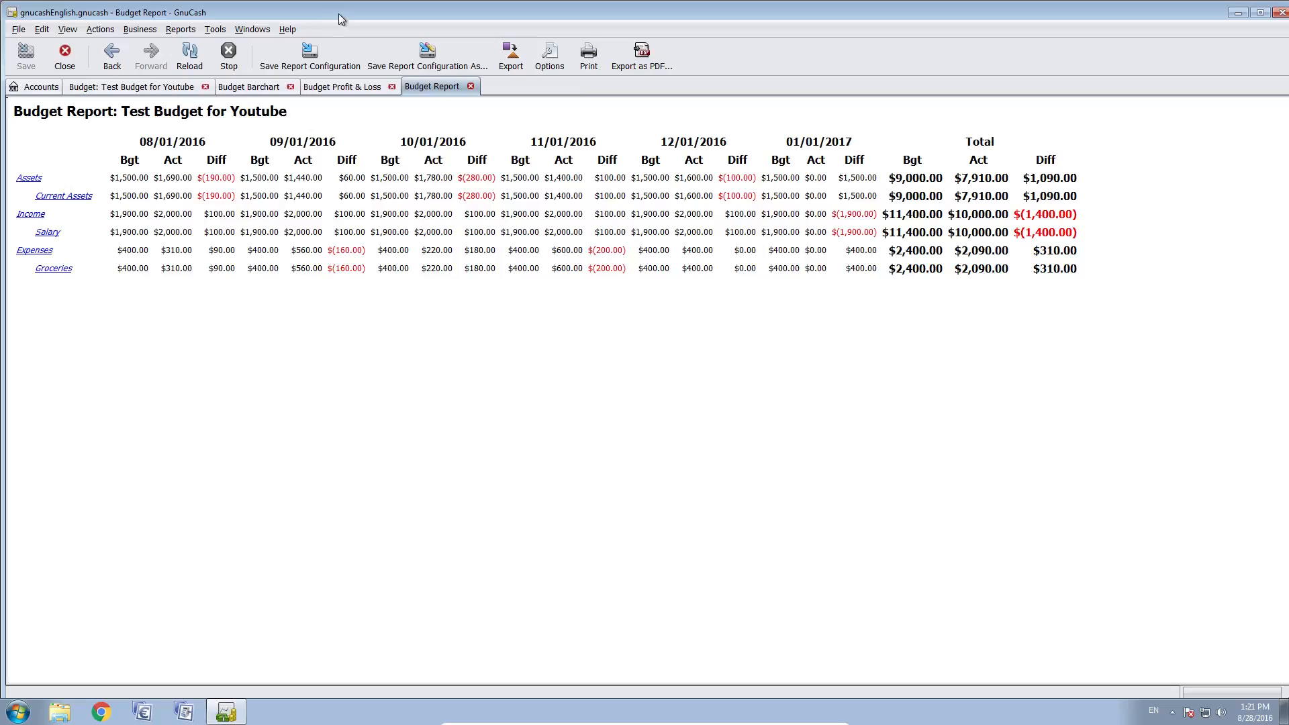